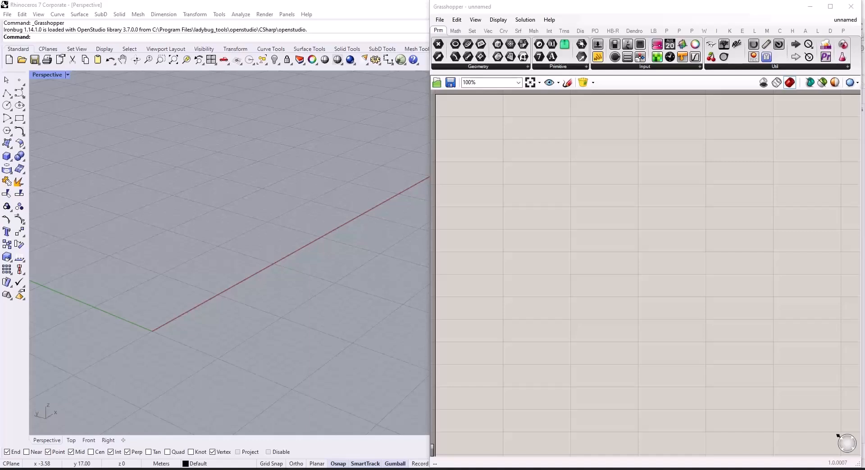
Add a Construct Point component to the empty Grasshopper canvas
left_click(659, 178)
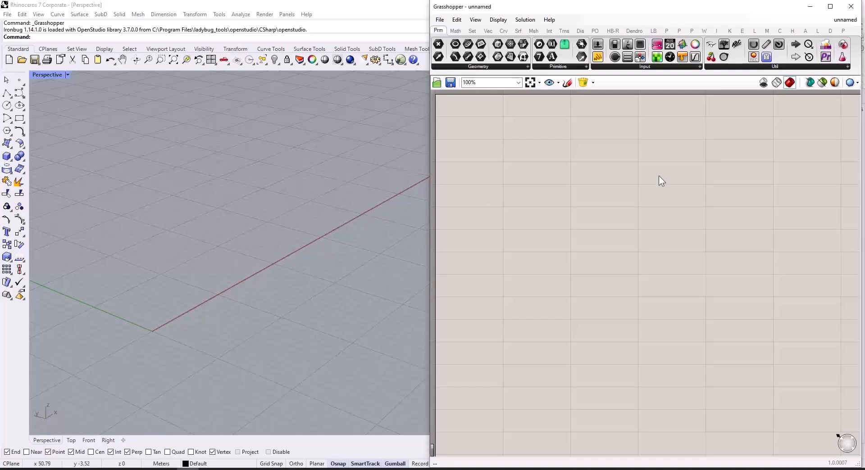
double_click(598, 188)
type("x")
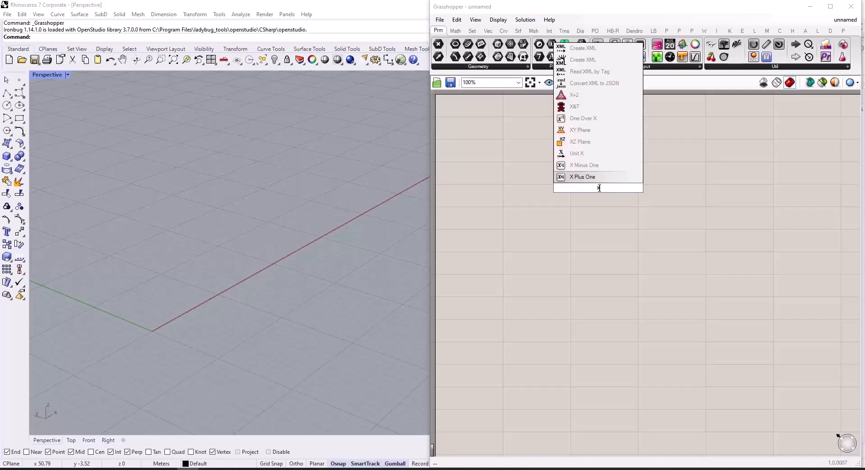
type("yz")
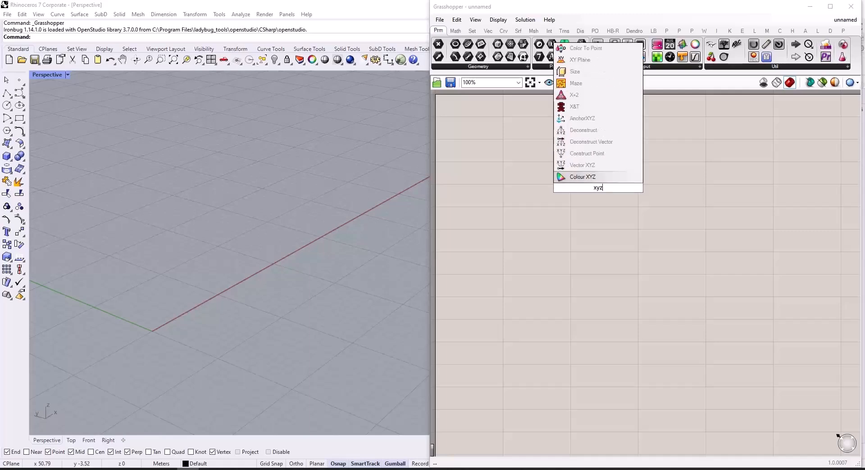
left_click(593, 154)
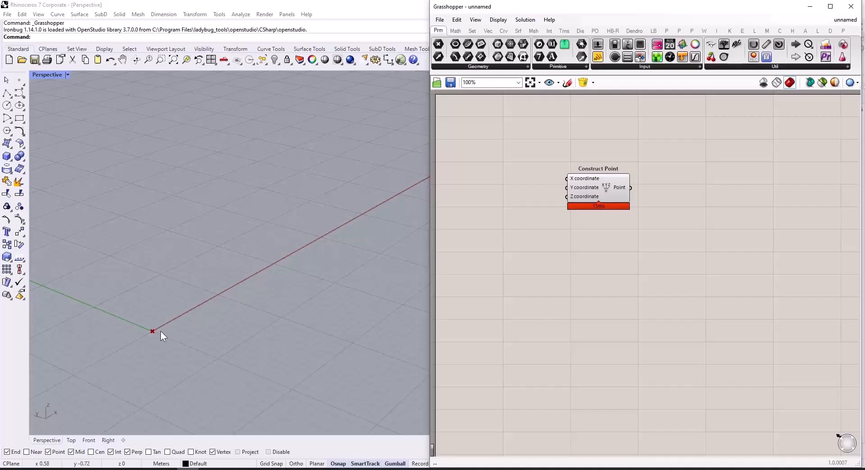
Add a Range component before Construct Point, wire its output into the X coordinate, and align the two
scroll(699, 234, "down", 2)
scroll(595, 209, "up", 2)
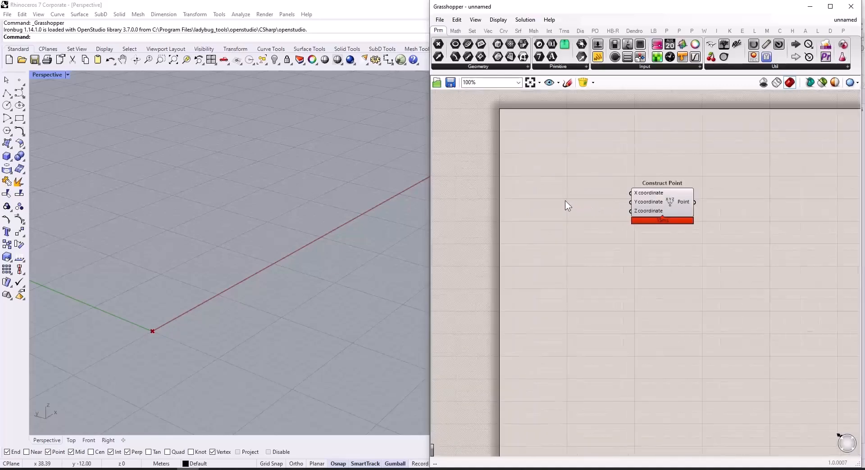
double_click(564, 199)
type("range")
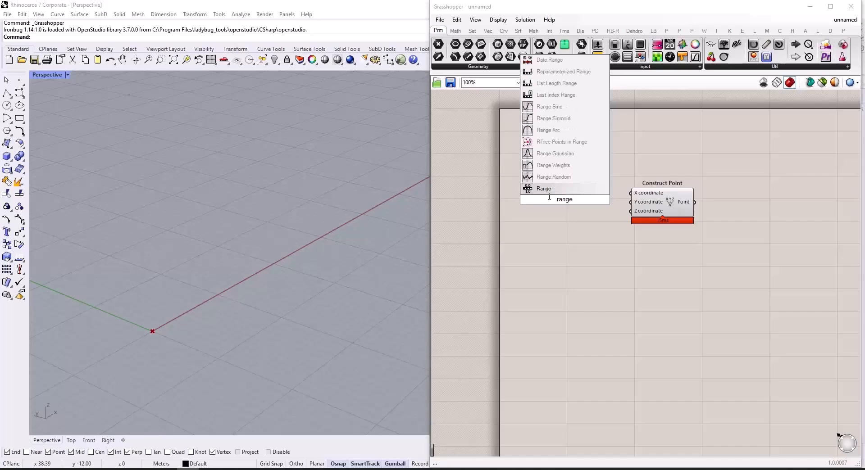
left_click(547, 189)
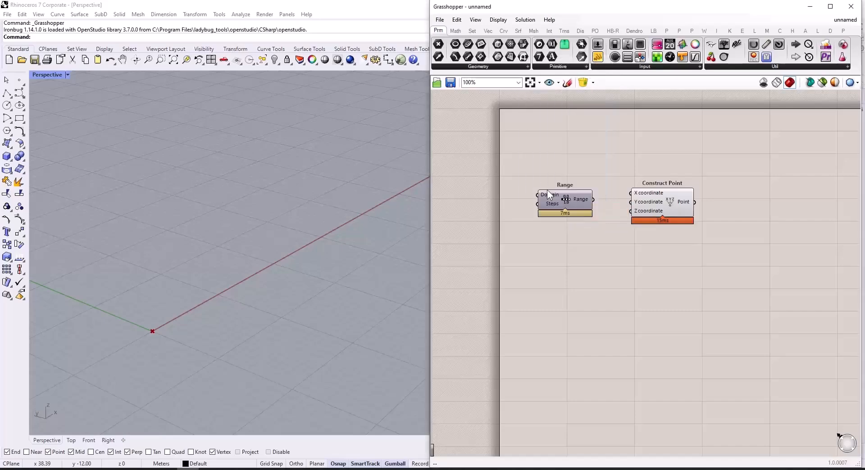
scroll(596, 199, "up", 3)
left_click_drag(590, 201, 647, 199)
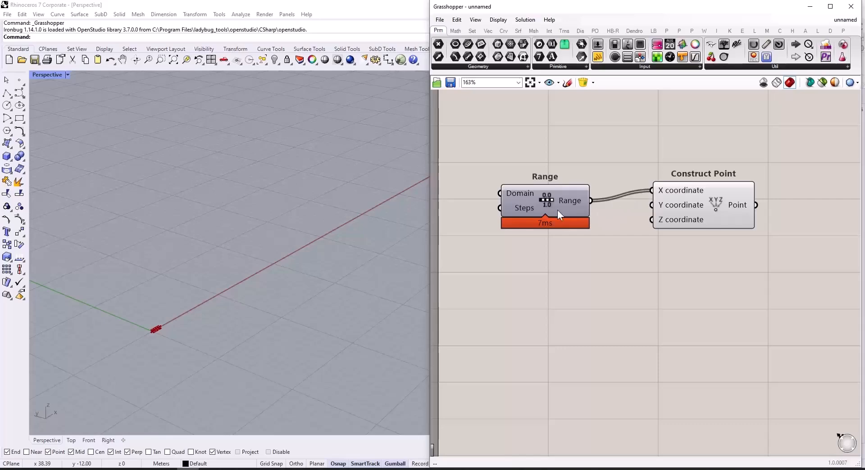
left_click_drag(554, 208, 544, 201)
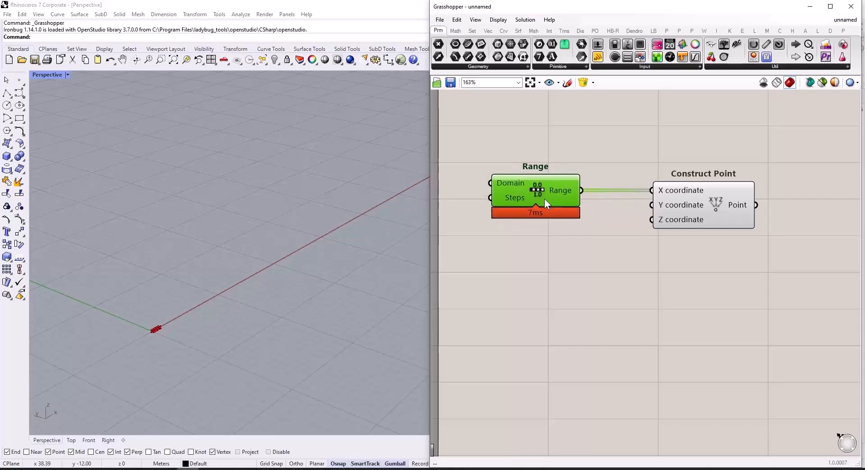
Add a panel containing "0 to 50" and wire it into the Range component's Domain input
scroll(659, 223, "down", 3)
scroll(542, 193, "up", 3)
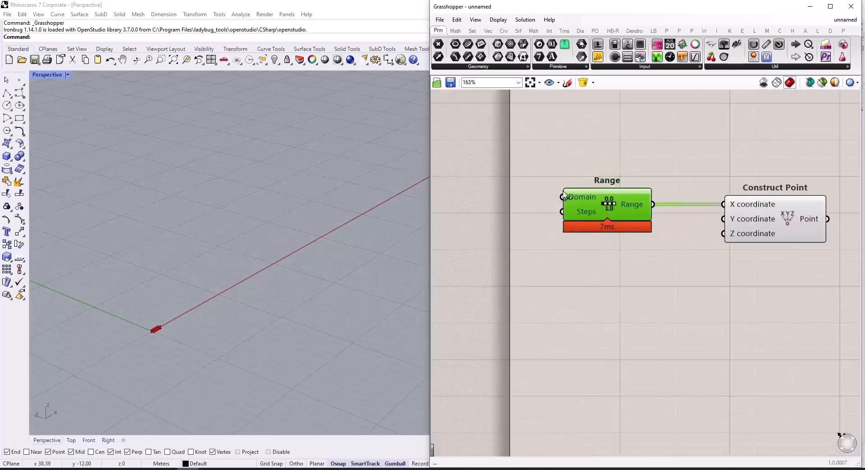
scroll(606, 230, "down", 3)
scroll(544, 217, "up", 4)
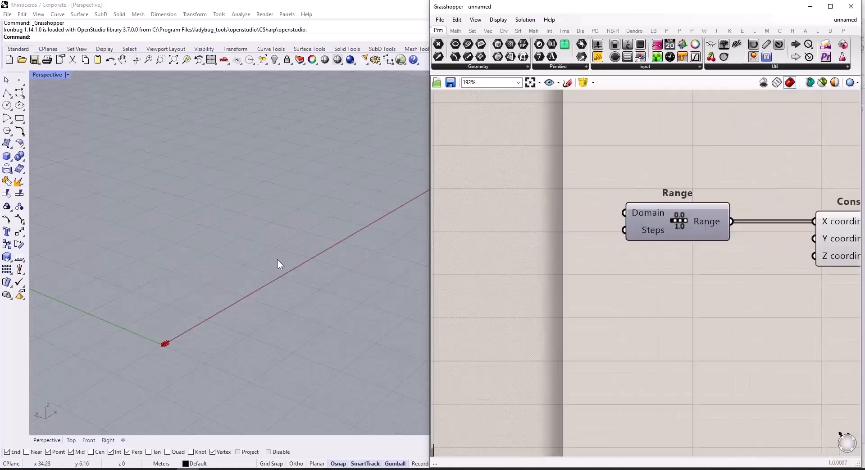
double_click(561, 216)
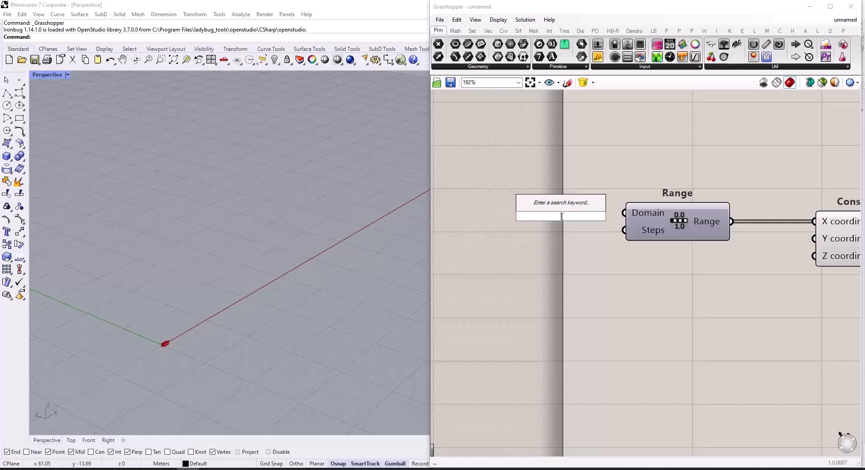
type("//")
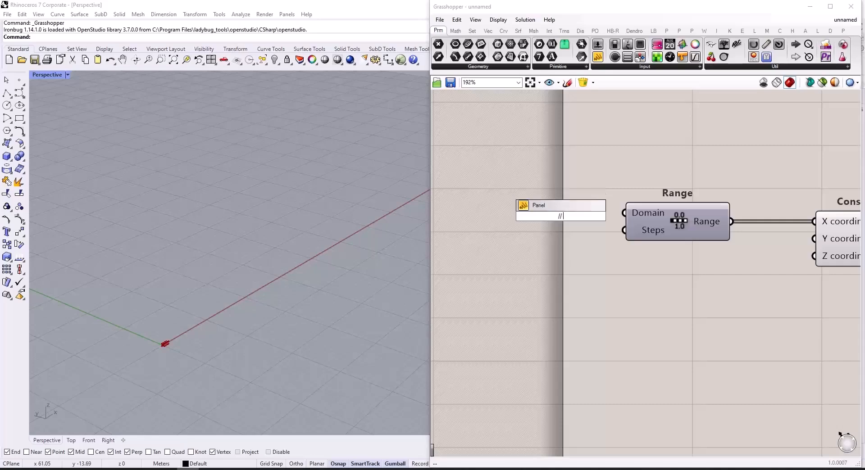
type(" 0 to 50")
key("Return")
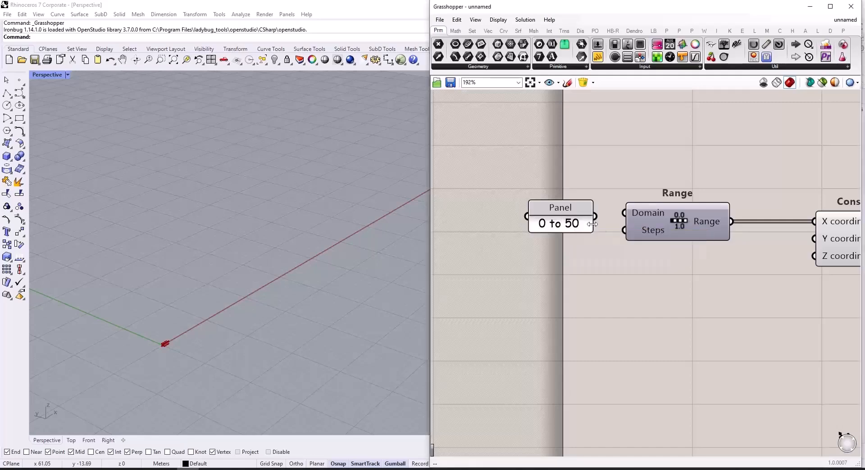
left_click_drag(595, 217, 624, 213)
left_click_drag(552, 206, 498, 204)
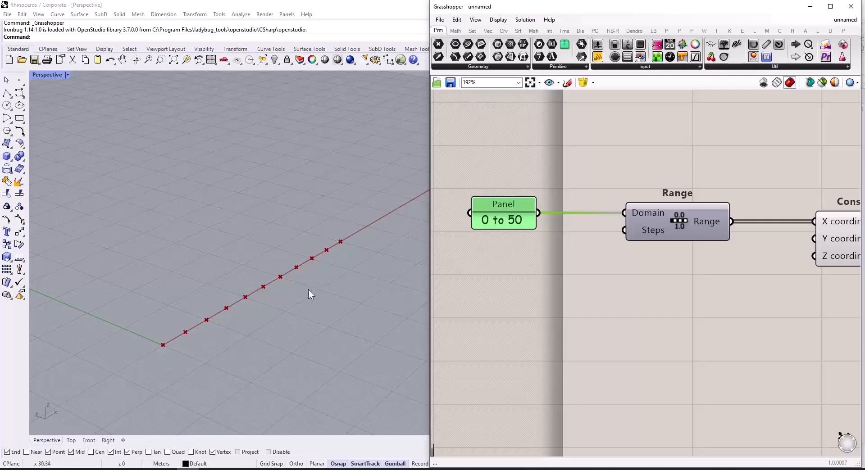
Add a number slider set to 150 and wire it into the Range component's Steps input
double_click(499, 269)
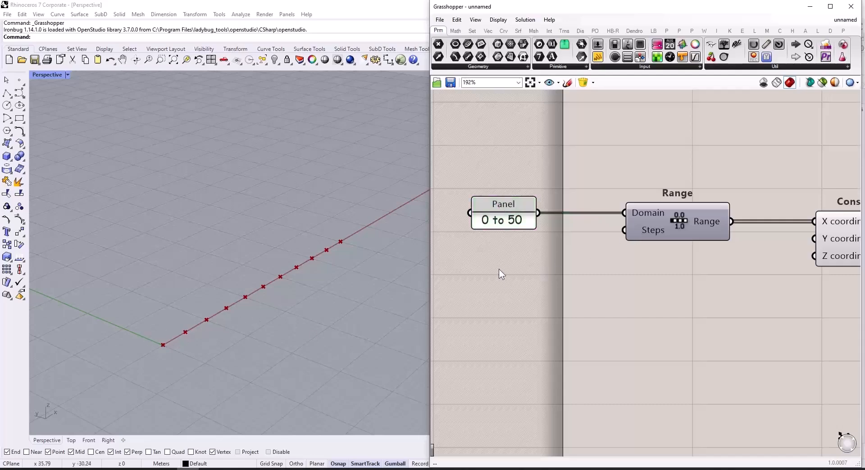
type("150")
key("Return")
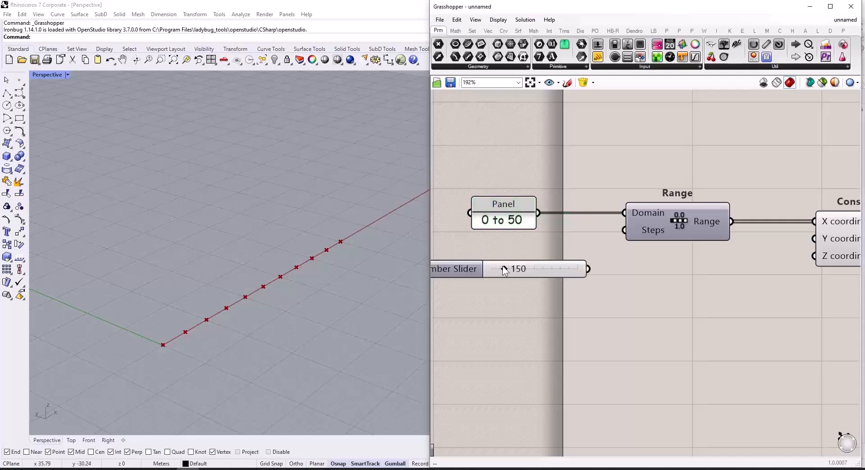
left_click_drag(588, 269, 624, 231)
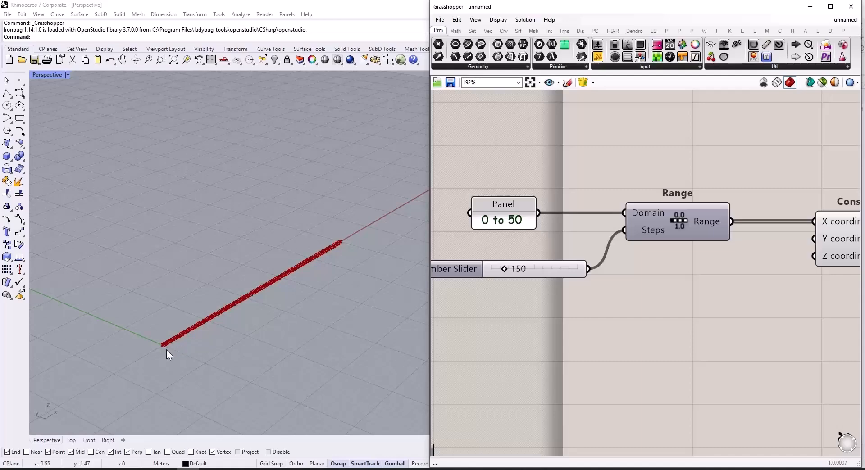
Add a Sine component fed by the Range output and wire its result into Construct Point's Z and Y coordinates
scroll(687, 245, "down", 5)
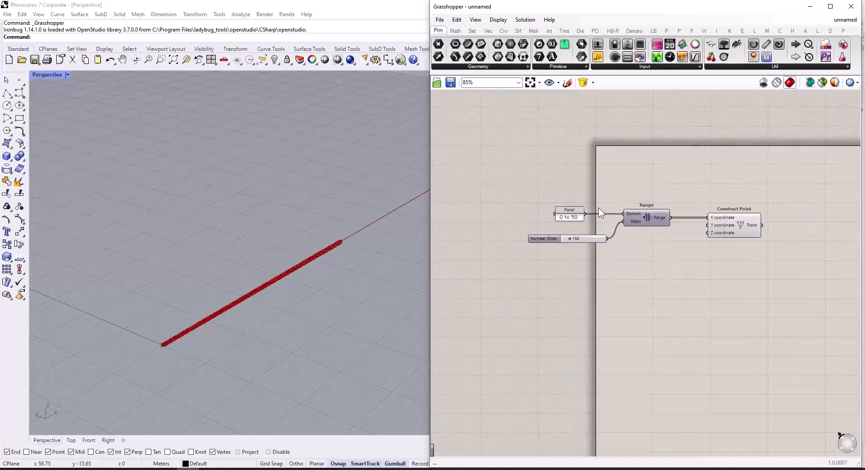
scroll(681, 234, "up", 3)
scroll(675, 221, "up", 3)
left_click(735, 225)
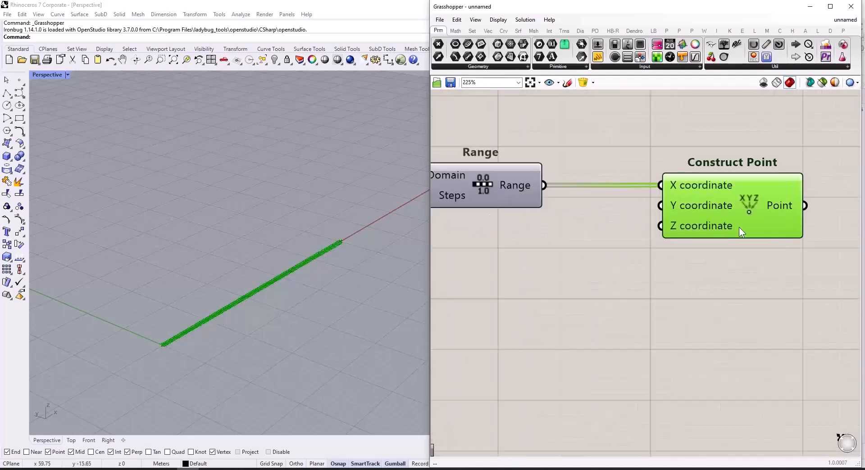
scroll(739, 227, "up", 2)
scroll(514, 210, "down", 5)
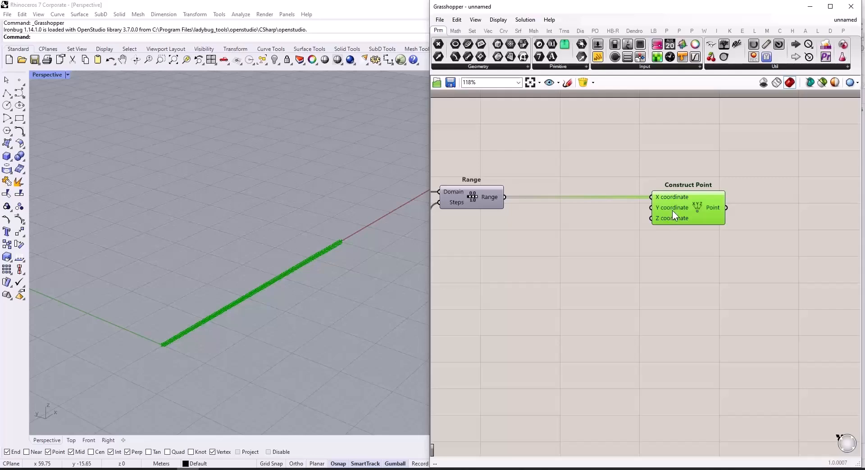
left_click(580, 223)
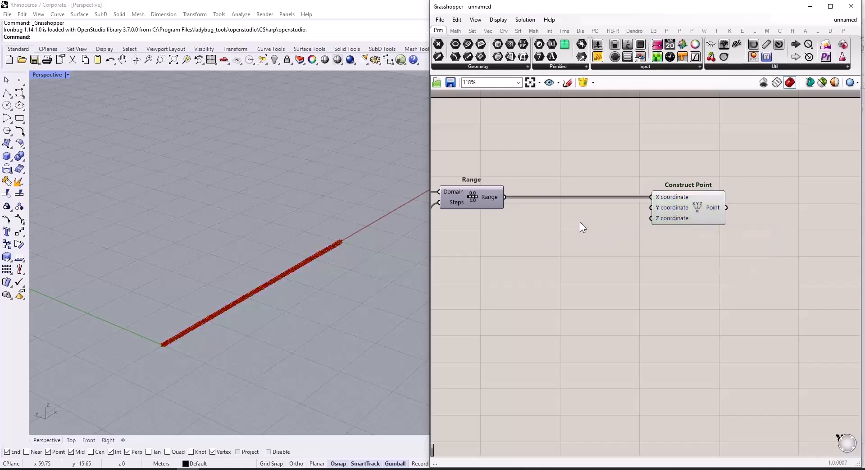
double_click(580, 223)
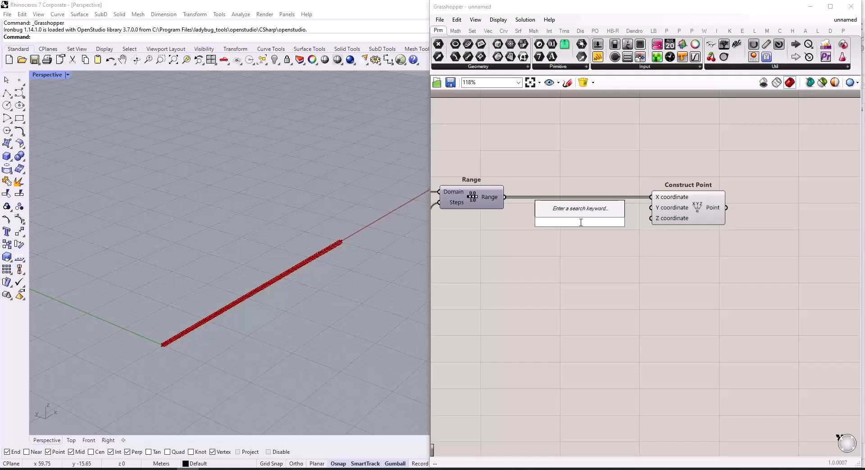
type("sin")
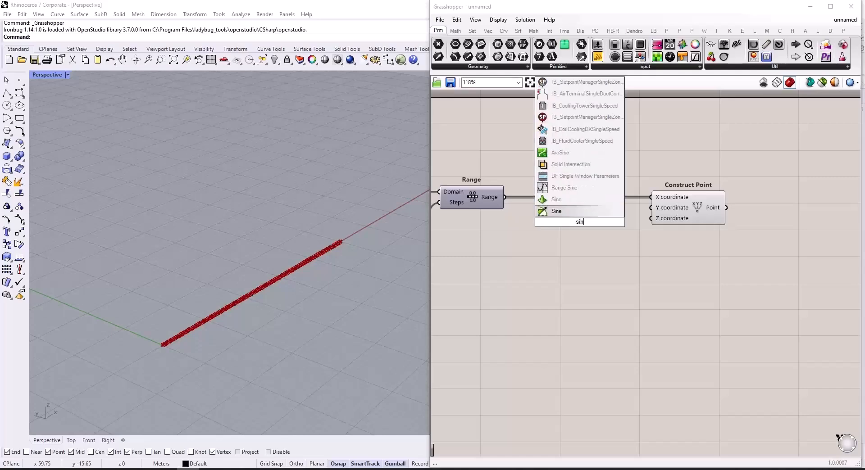
left_click(568, 211)
left_click_drag(506, 201, 555, 225)
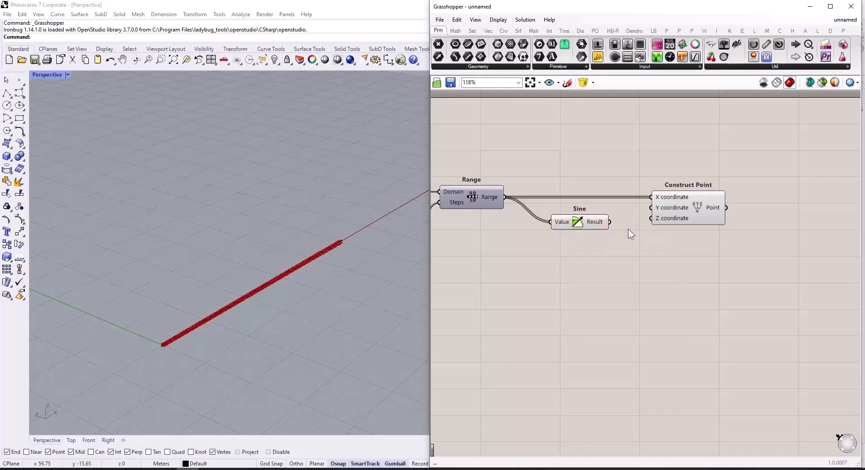
left_click_drag(612, 224, 651, 219)
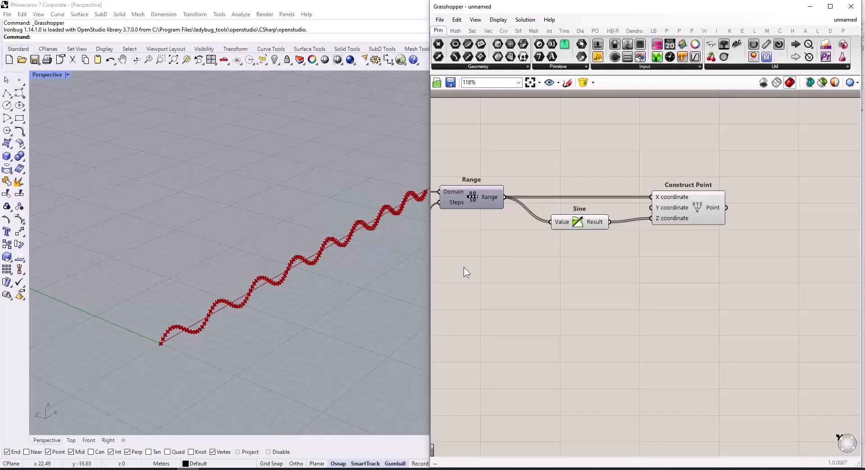
left_click_drag(610, 221, 650, 208)
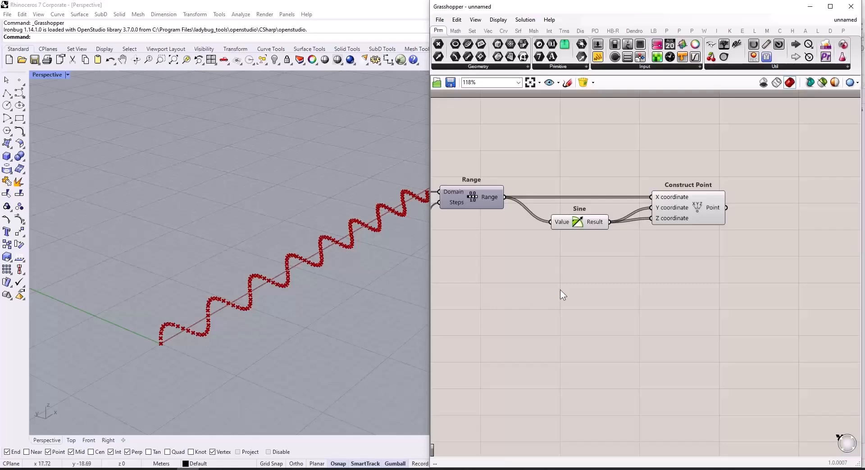
Make room after Sine for a Negative component, feed it the Sine result, and wire its output into the Y coordinate instead
left_click_drag(639, 288, 698, 302, "alt")
left_click_drag(575, 218, 576, 213)
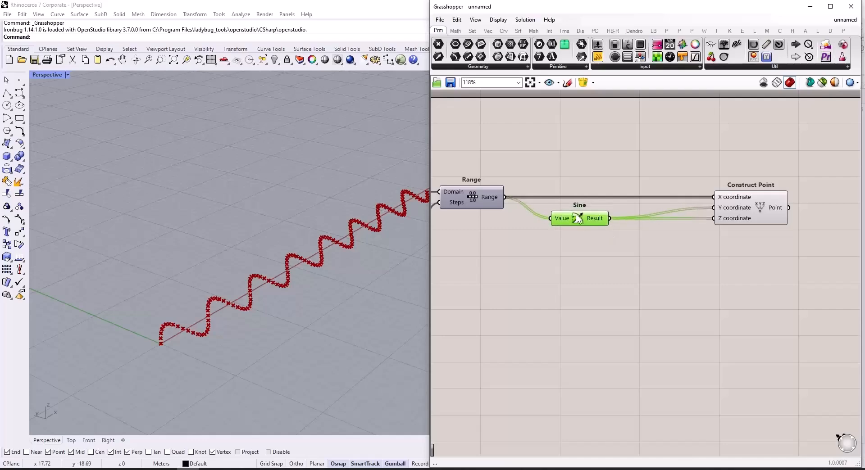
double_click(651, 244)
type("naga")
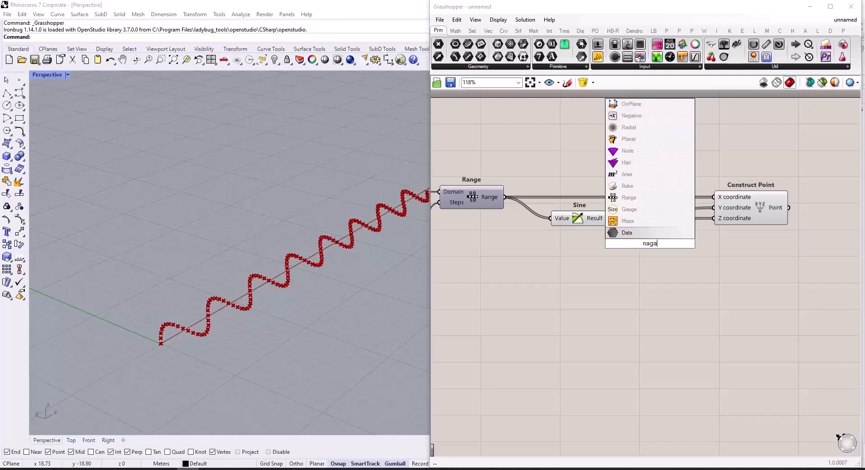
type("ti")
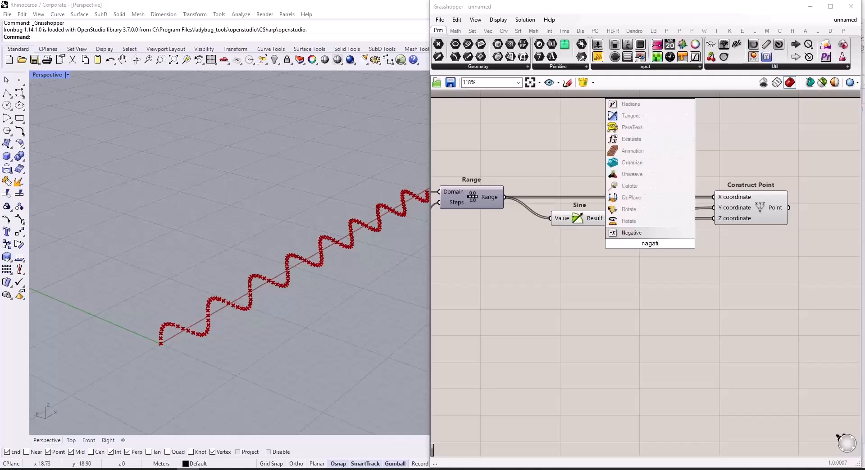
left_click(660, 233)
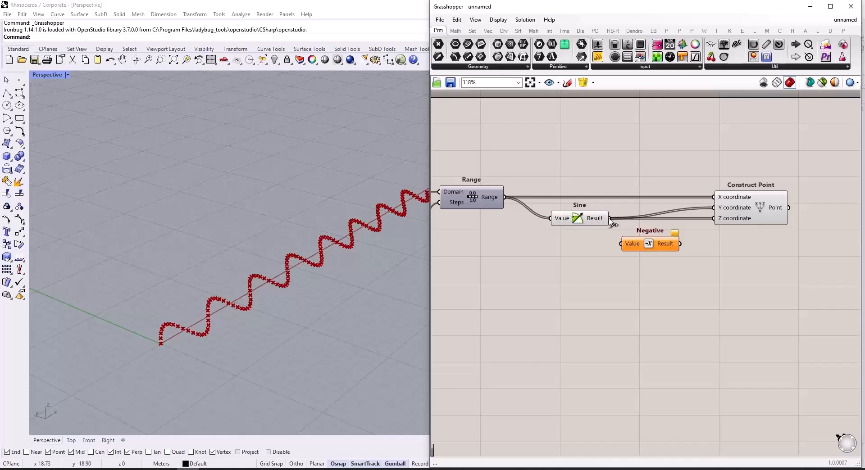
left_click_drag(610, 219, 628, 255)
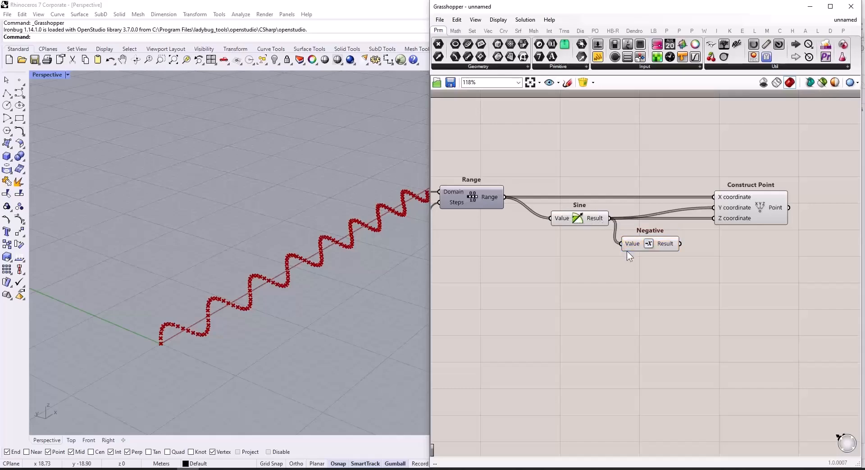
left_click_drag(681, 245, 715, 212)
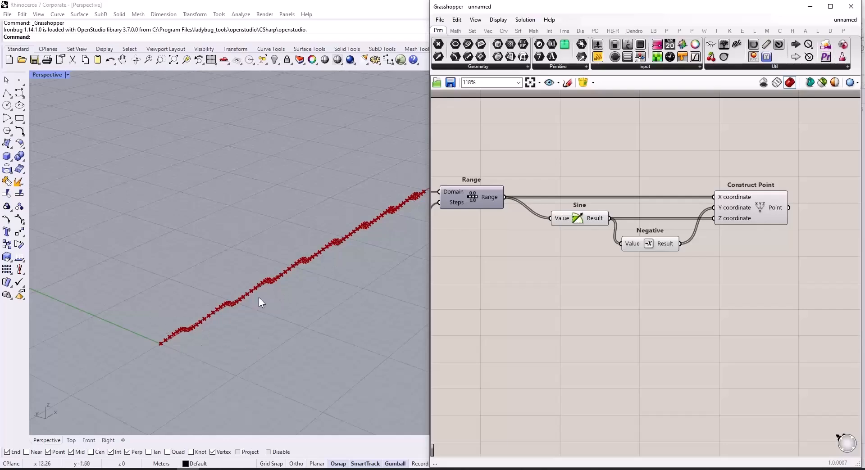
Duplicate the Range, Sine, Negative and Construct Point components below the originals, keeping their input wires
scroll(714, 221, "down", 3)
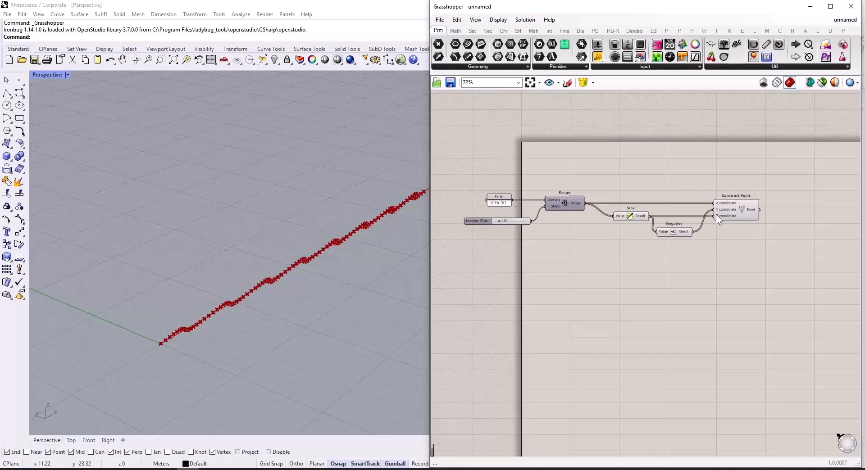
left_click_drag(769, 160, 569, 311)
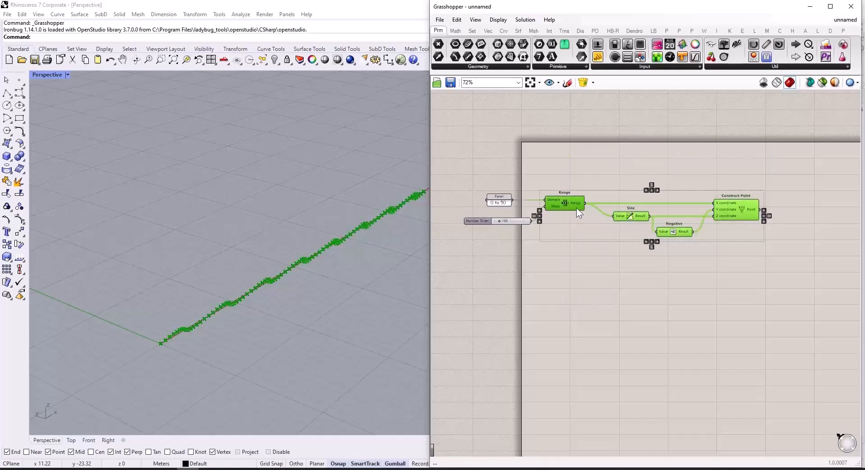
left_click_drag(577, 206, 586, 273, "alt")
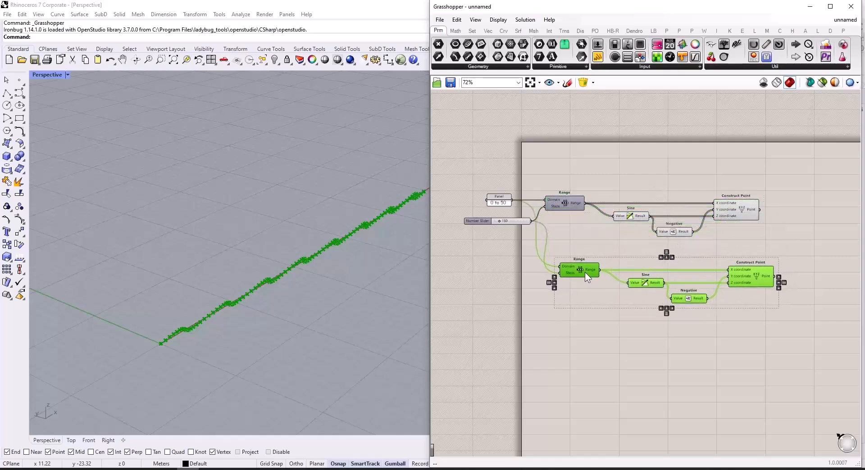
Delete the copied Negative component and wire the copied Sine result into the lower Construct Point's Y coordinate
scroll(650, 342, "up", 5)
left_click(671, 340)
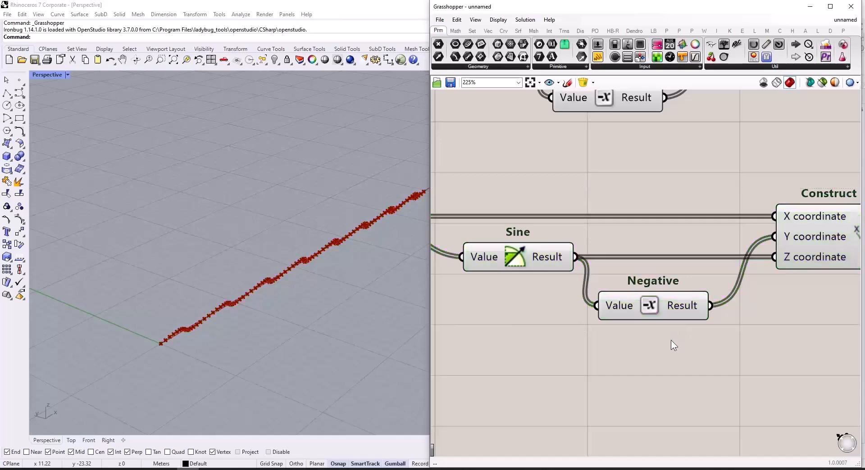
left_click(665, 307)
key("Delete")
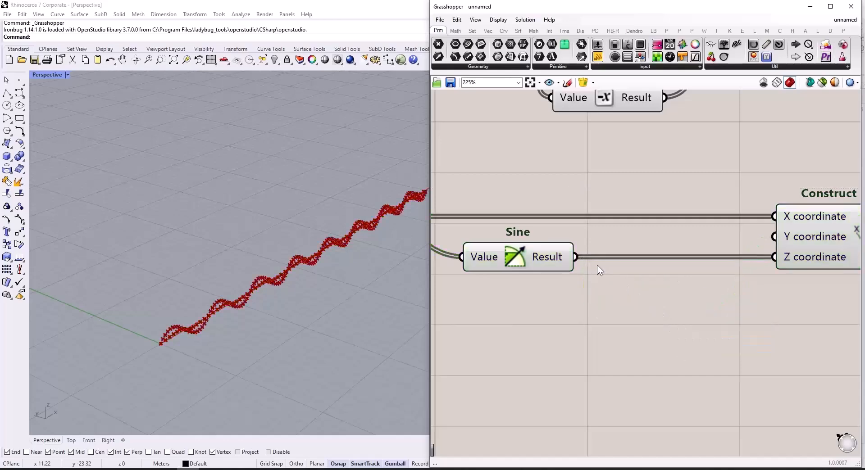
left_click_drag(576, 257, 761, 237)
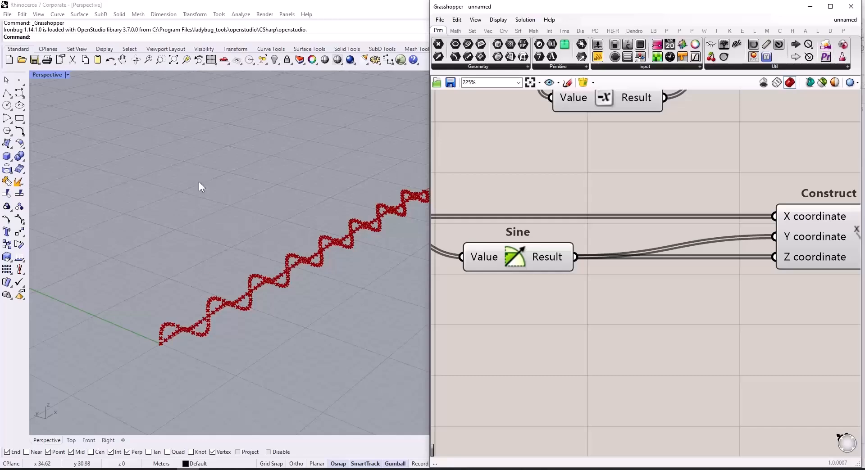
Add a Move component beside the lower Construct Point and wire that component's Point output into Move's Geometry input
scroll(551, 278, "down", 2)
scroll(550, 278, "down", 4)
scroll(689, 262, "up", 2)
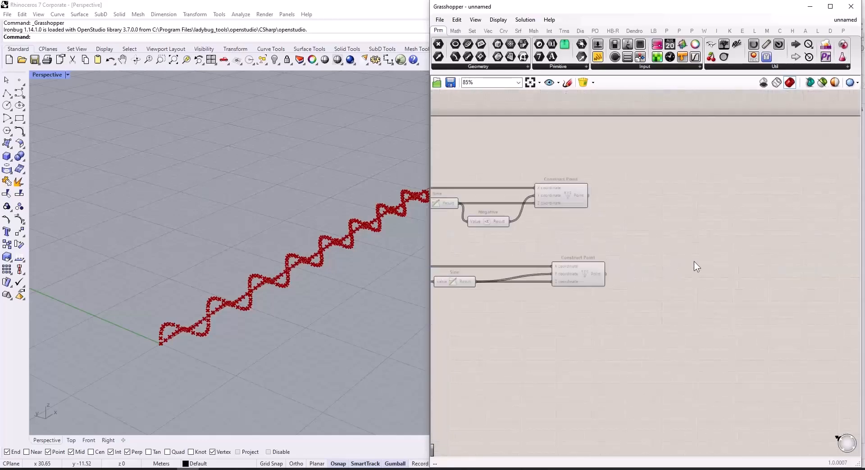
double_click(718, 278)
type("move")
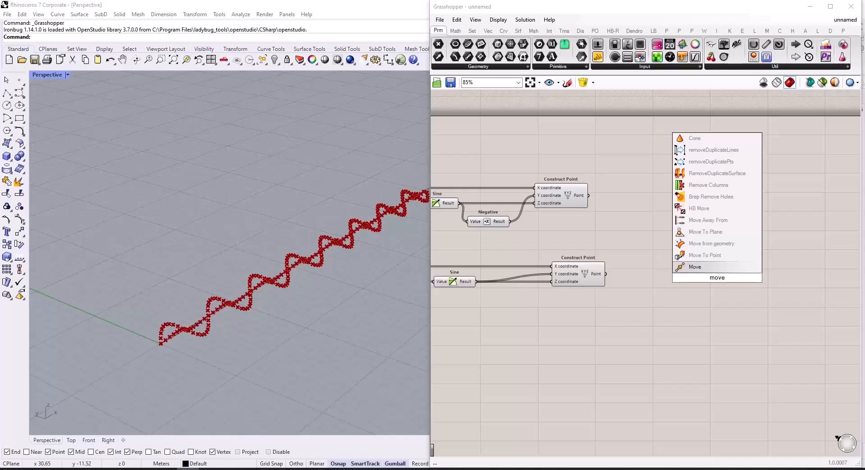
key("Return")
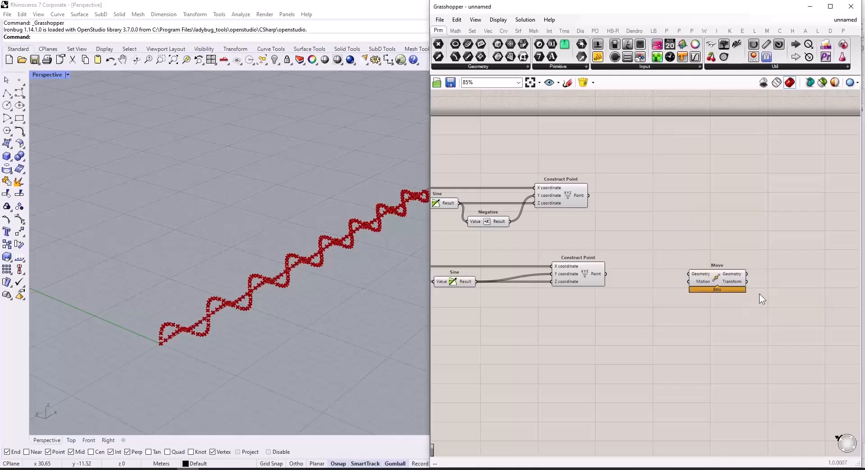
scroll(663, 281, "up", 2)
left_click_drag(582, 274, 756, 286)
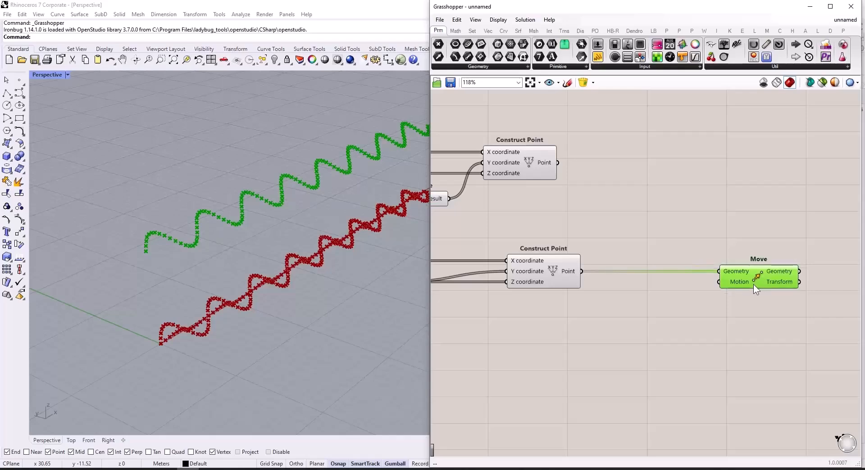
Add a Unit Z component and wire its unit vector into Move's Motion input
left_click(652, 301)
double_click(651, 301)
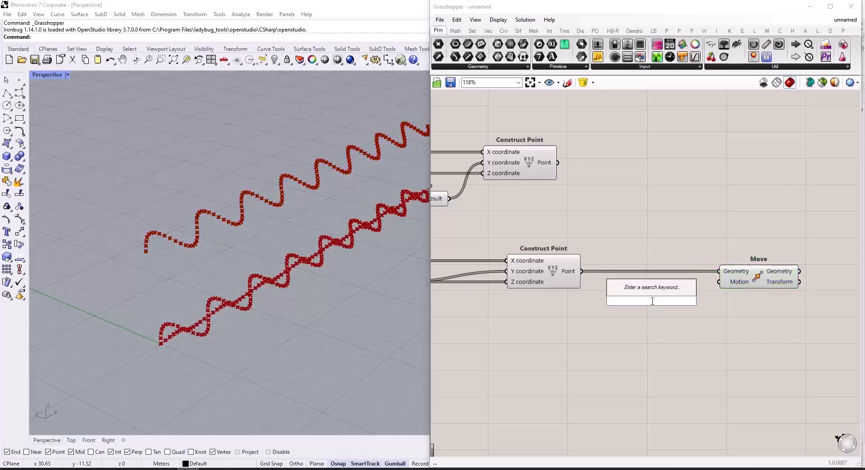
type("unit z")
key("Return")
left_click_drag(689, 300, 719, 282)
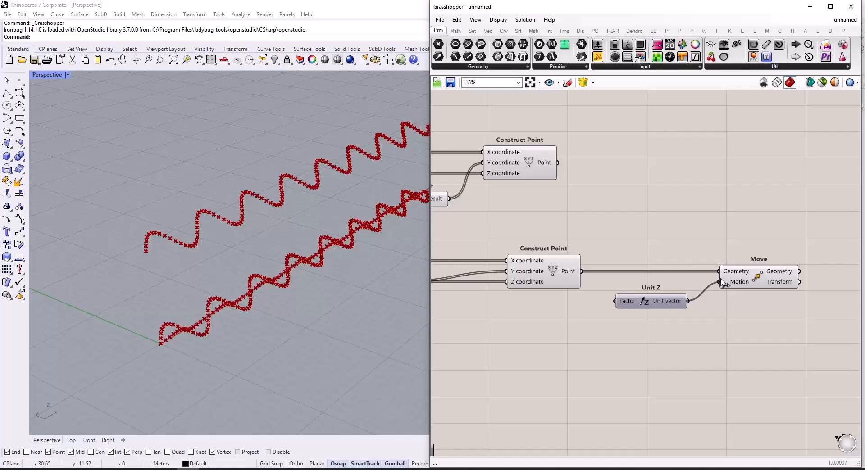
Add a number slider set to 7.00 and wire it into the Unit Z component's Factor input
double_click(550, 309)
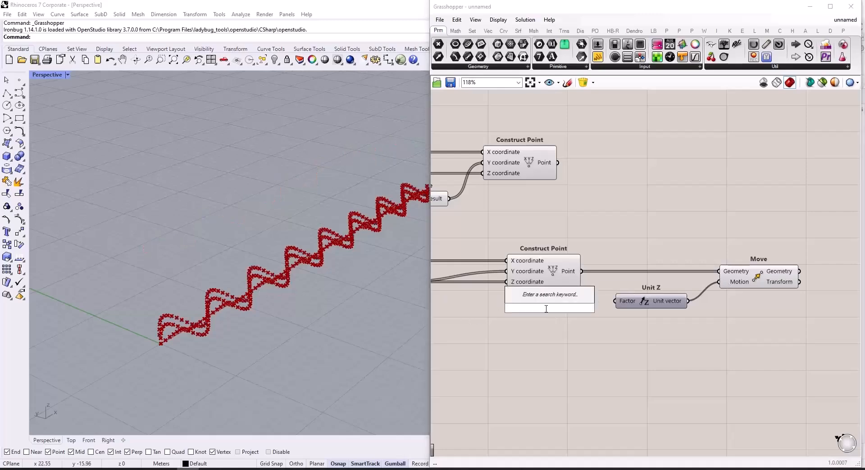
type("7")
key("Return")
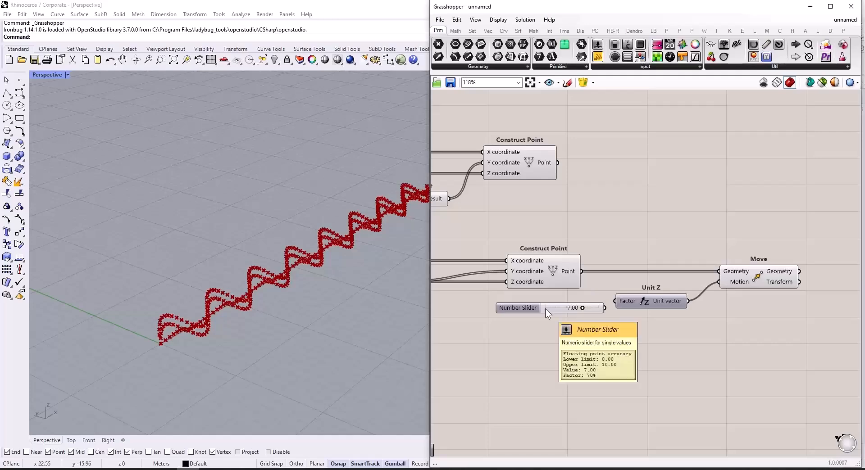
scroll(545, 309, "up", 2)
left_click_drag(588, 311, 513, 315)
left_click_drag(616, 315, 646, 301)
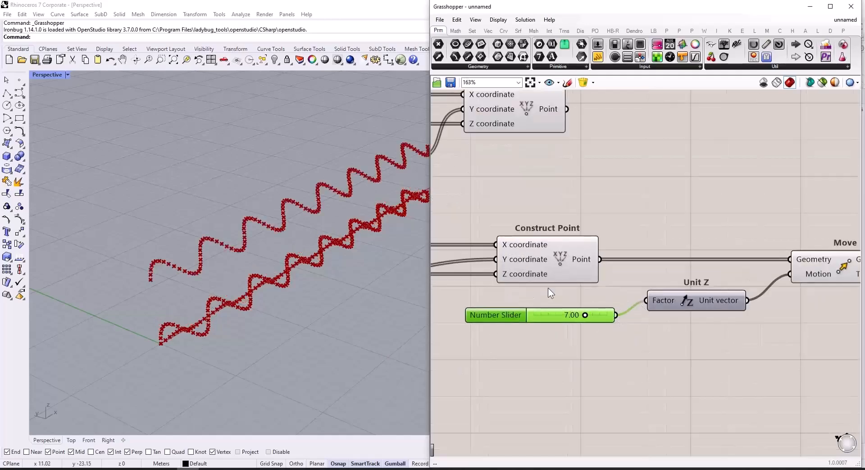
Turn off the preview of the lower Construct Point and inspect the remaining points in the Perspective viewport
left_click(558, 255)
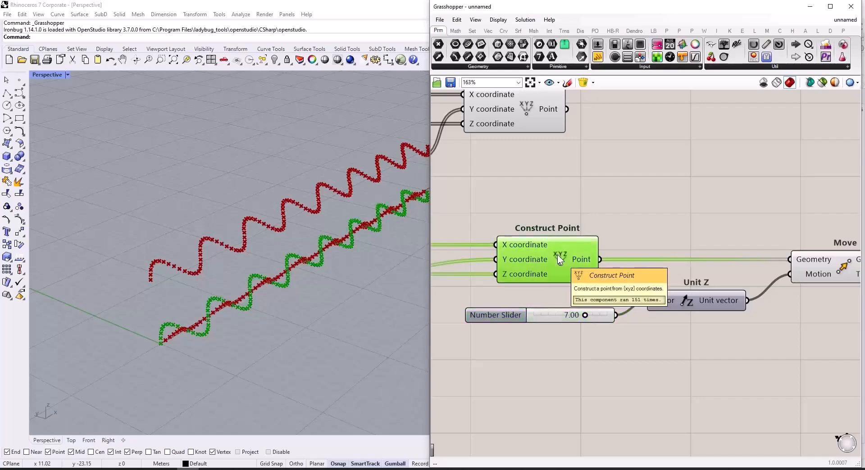
key("ctrl+q")
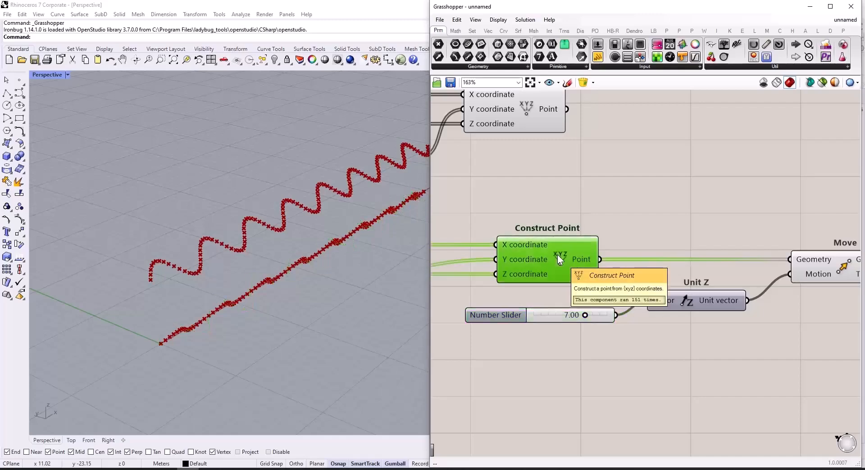
scroll(215, 340, "down", 4)
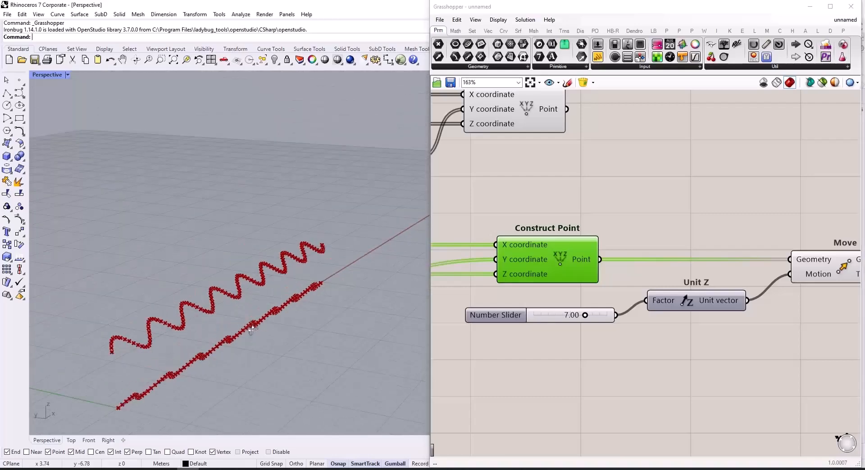
right_click_drag(251, 330, 228, 335)
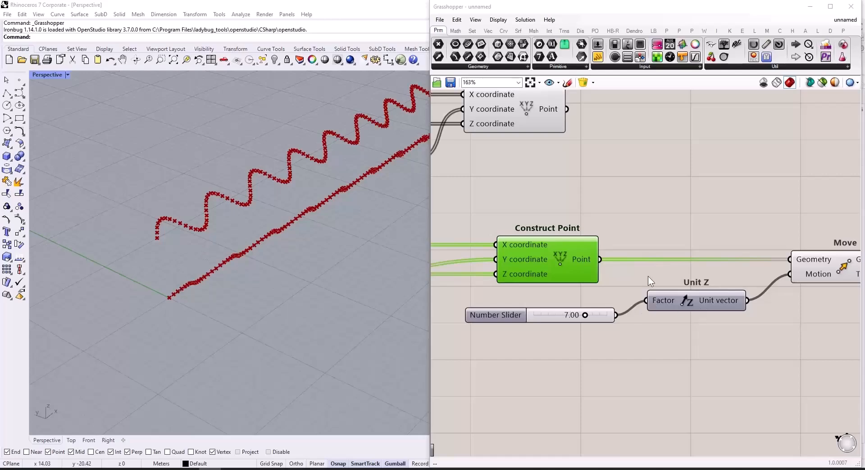
Add a second Move component after the first and wire the first Move's Geometry output into its Geometry input
scroll(586, 273, "down", 7)
scroll(739, 283, "up", 8)
scroll(612, 237, "down", 3)
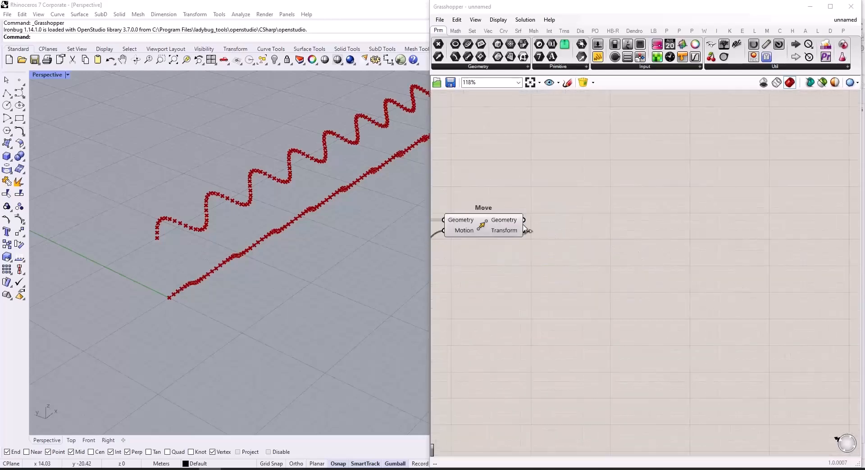
double_click(609, 226)
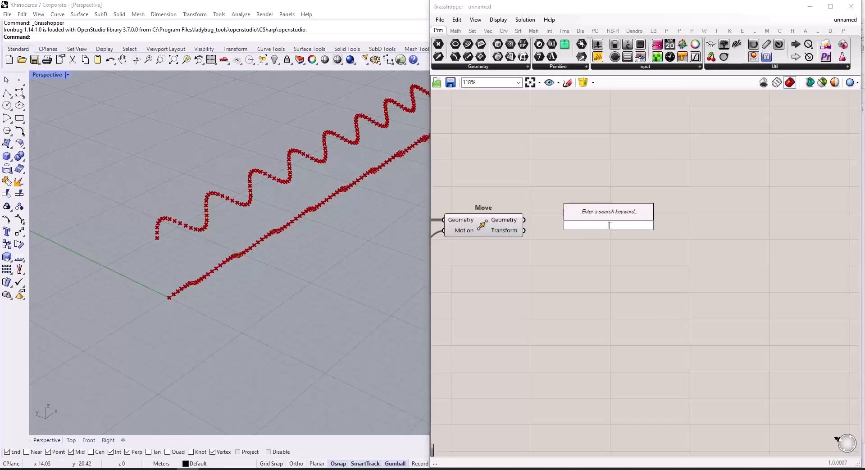
type("move")
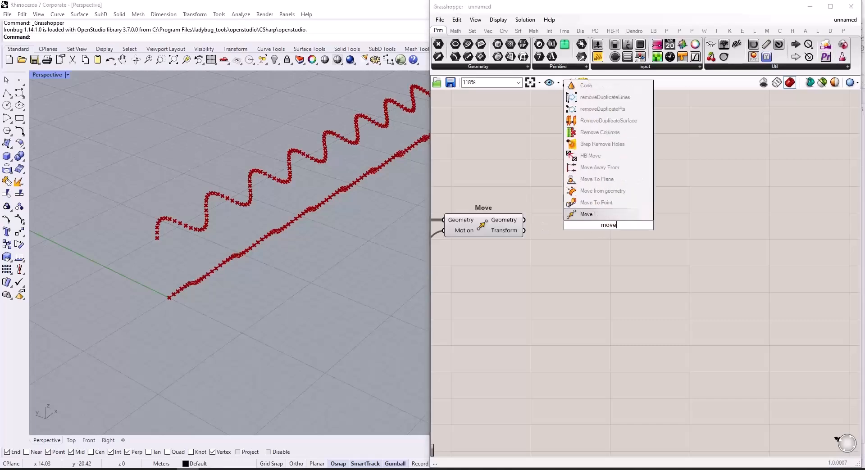
key("Return")
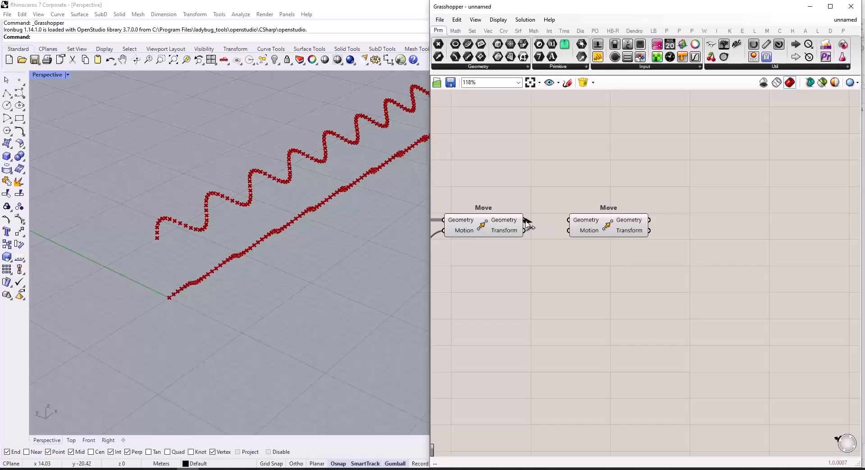
left_click_drag(525, 220, 680, 231)
Add a Unit Y component and wire its unit vector into the second Move's Motion input
double_click(586, 274)
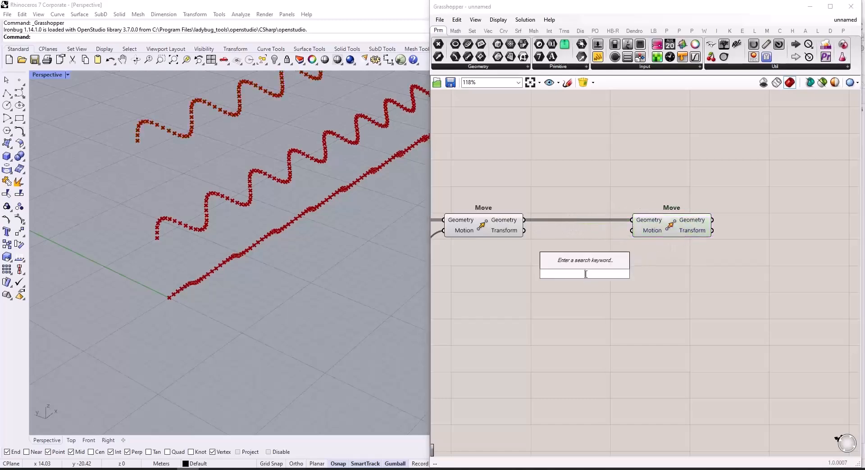
type("unit y")
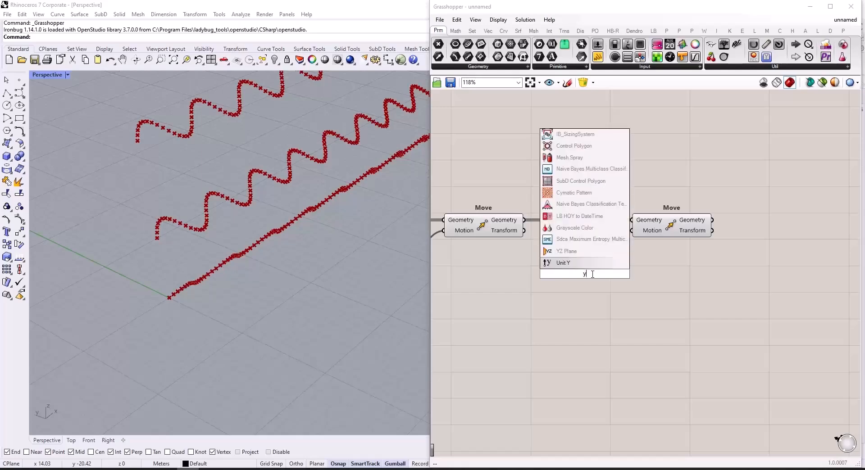
left_click(574, 267)
left_click_drag(622, 274, 627, 235)
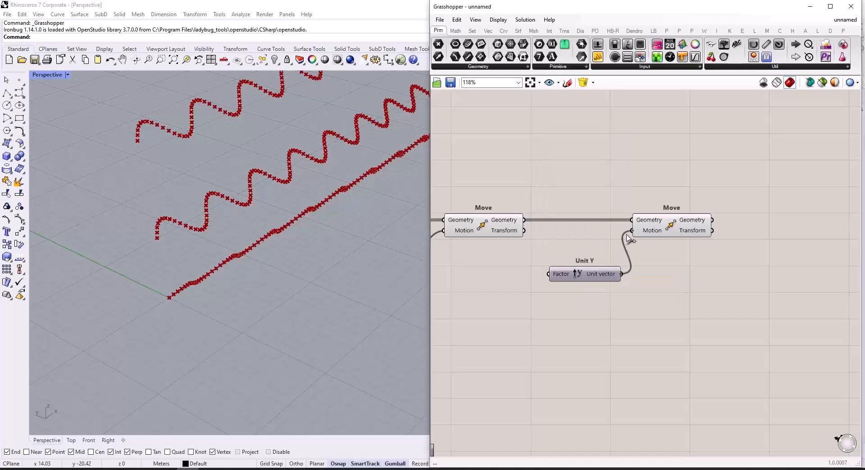
Add a number slider set to 0.50 and wire it into the Unit Y component's Factor input
double_click(518, 275)
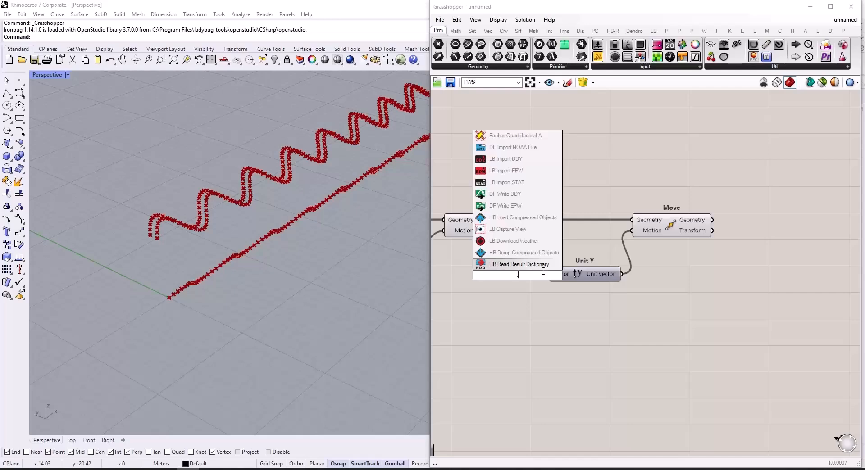
type(".5")
key("Return")
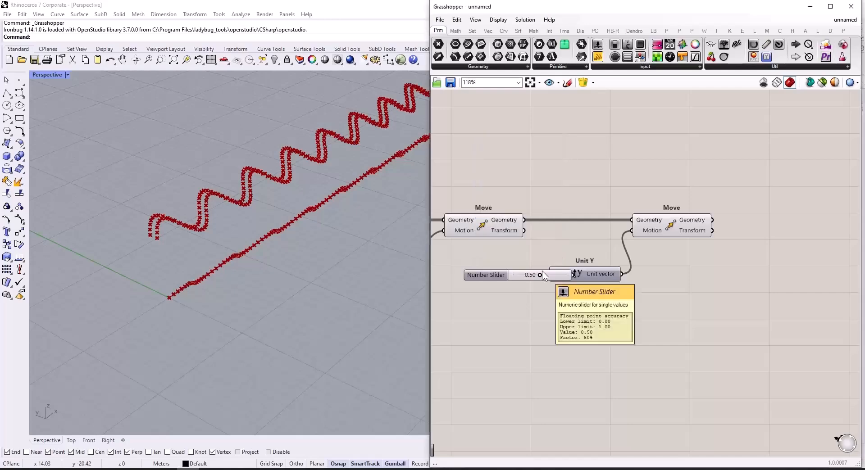
scroll(478, 253, "up", 2)
left_click_drag(486, 284, 419, 286)
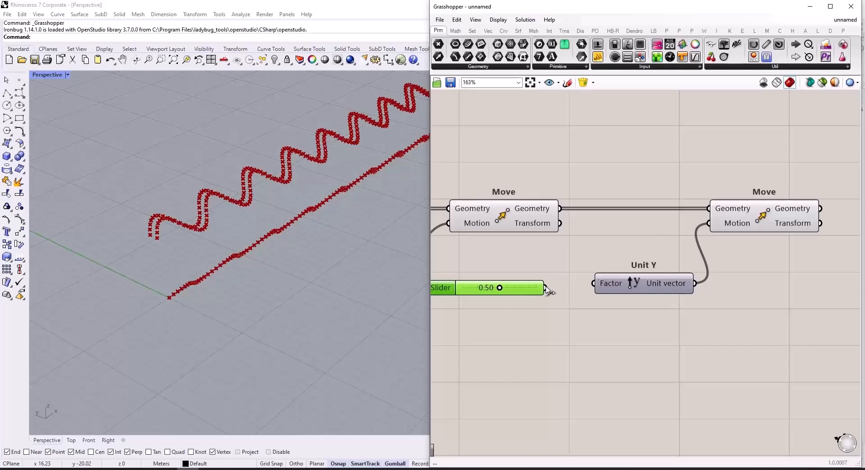
left_click_drag(544, 288, 594, 284)
scroll(647, 291, "down", 3)
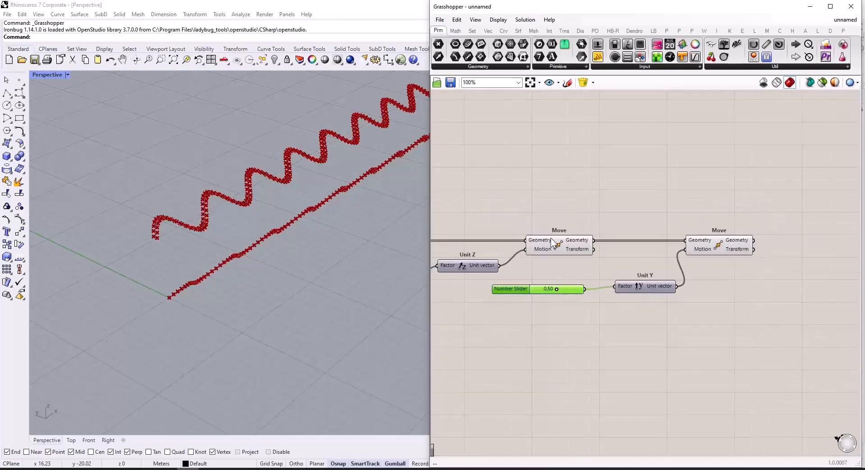
Turn off the first Move's preview and set the slider feeding Unit Y to 0.00
left_click(550, 238)
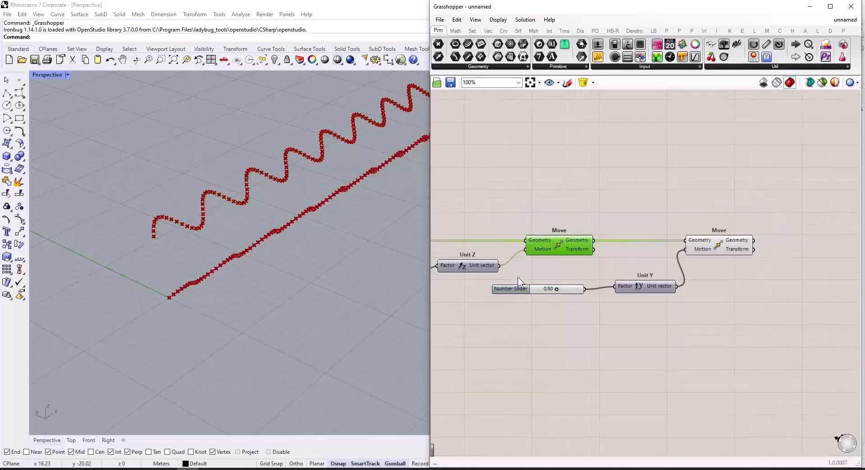
scroll(517, 277, "up", 2)
left_click_drag(572, 292, 495, 297)
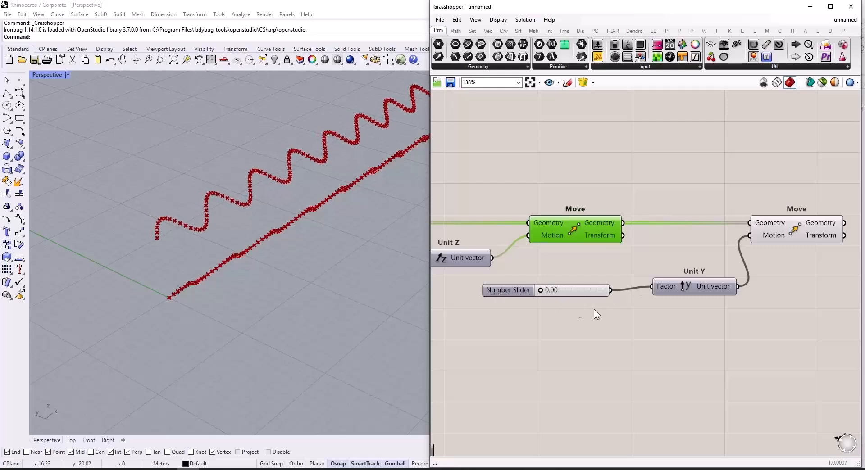
Add a number slider set to 1.50 and wire it as an additional value into Unit Y's Factor input
double_click(559, 321)
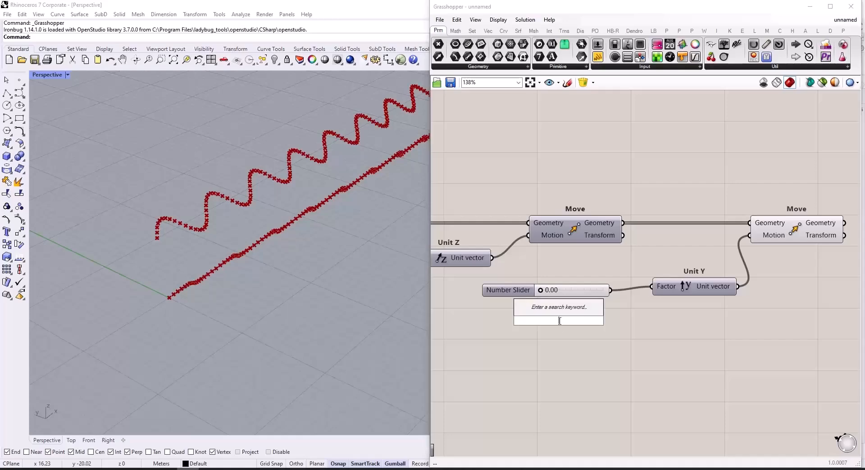
type("1.50")
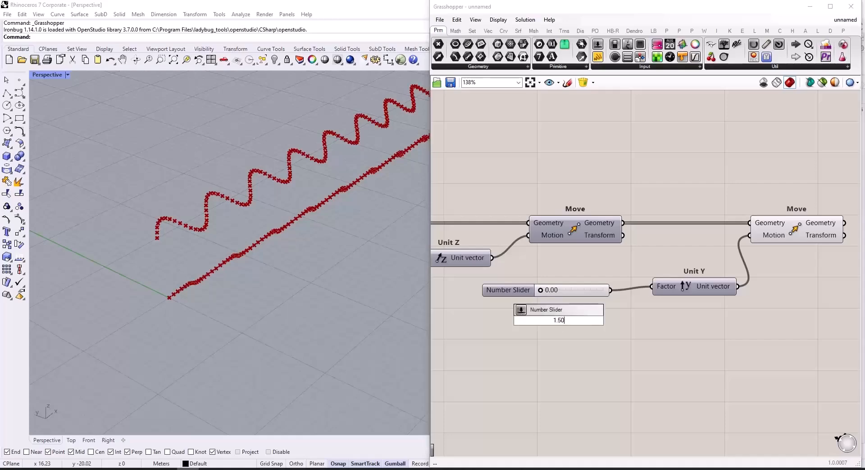
key("Return")
scroll(609, 318, "up", 3)
left_click_drag(627, 322, 669, 275, "shift")
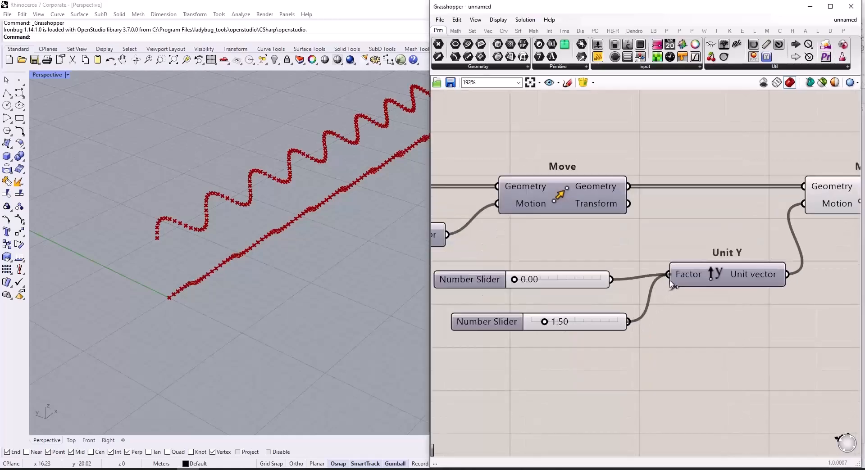
Delete the upper number slider feeding Unit Y's Factor and set the remaining slider to 0.00
left_click(541, 281)
key("Delete")
scroll(571, 329, "down", 4)
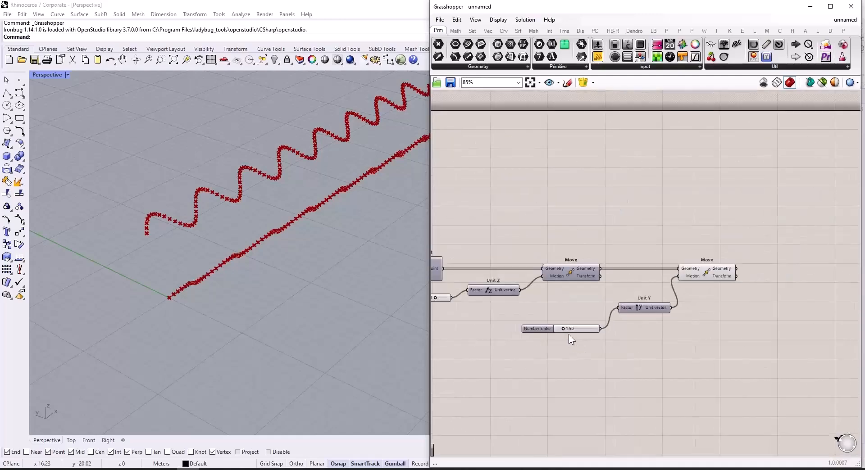
left_click_drag(563, 329, 546, 347)
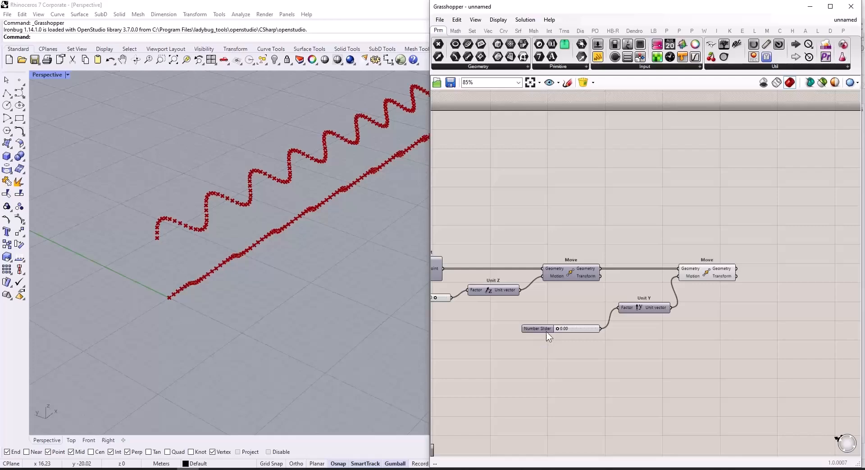
scroll(546, 333, "up", 3)
left_click(547, 333)
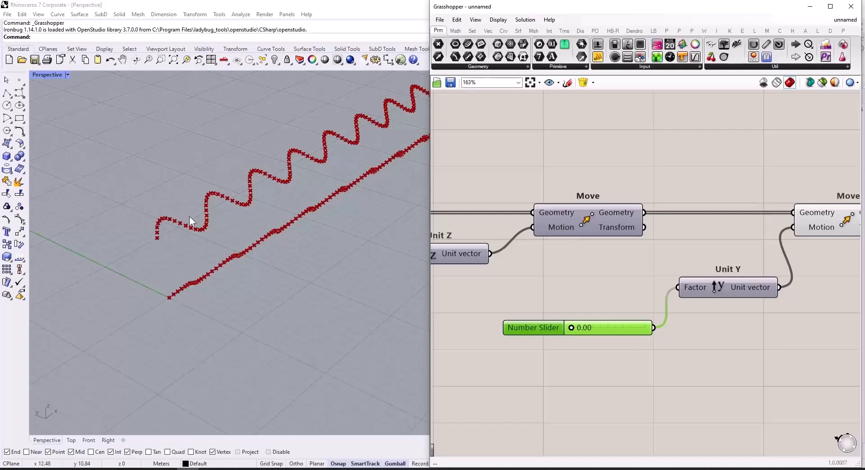
scroll(572, 246, "down", 5)
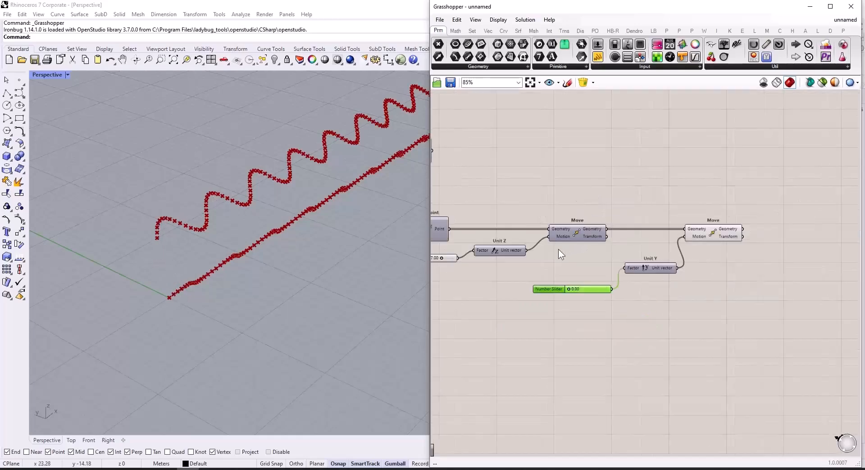
Add a Line SDL component in the empty canvas area beyond the second Move component
double_click(674, 217)
type("line")
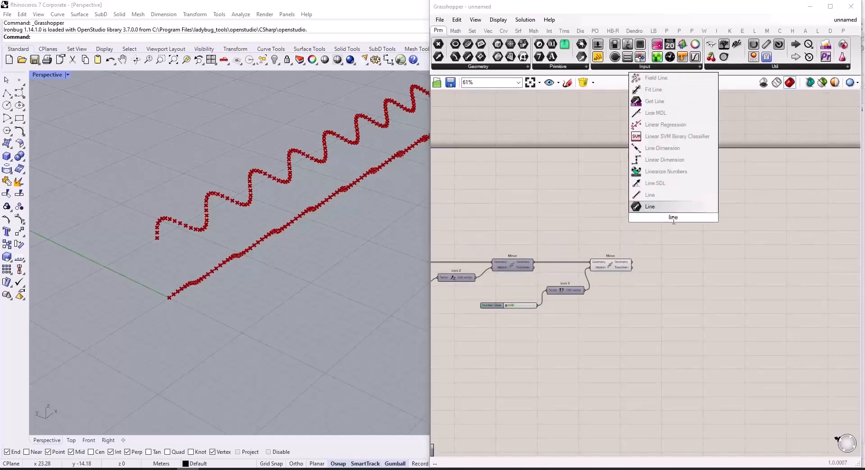
left_click(674, 184)
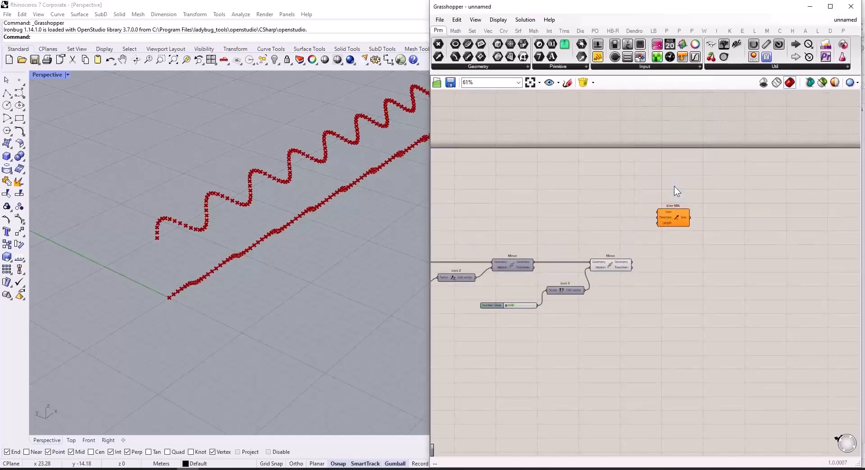
scroll(672, 213, "up", 5)
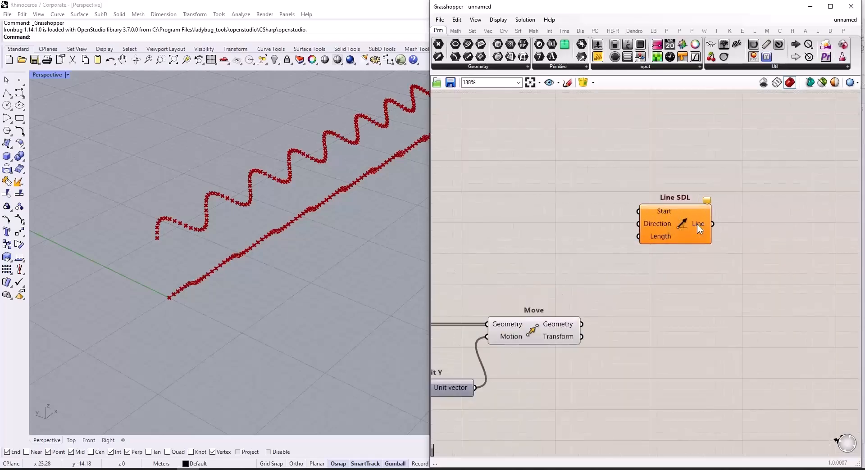
Wire the upper Construct Point's Point output into Line SDL's Start input
scroll(719, 252, "down", 7)
scroll(514, 236, "up", 2)
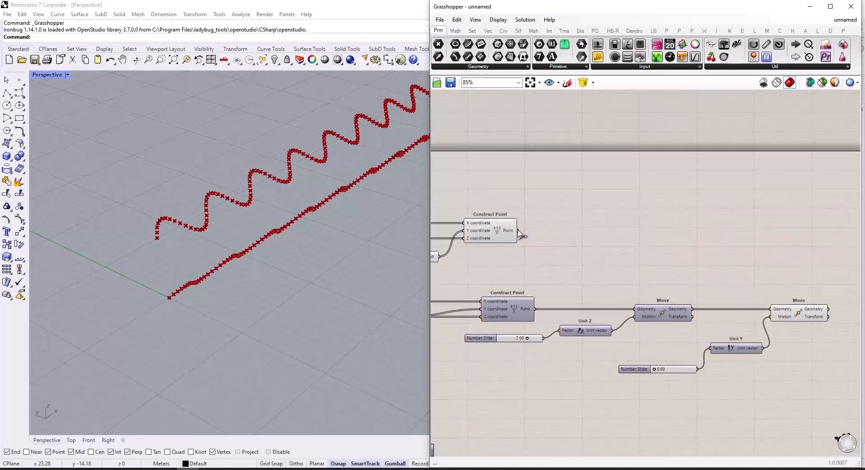
left_click_drag(517, 233, 748, 247)
scroll(659, 250, "down", 2)
scroll(659, 244, "up", 2)
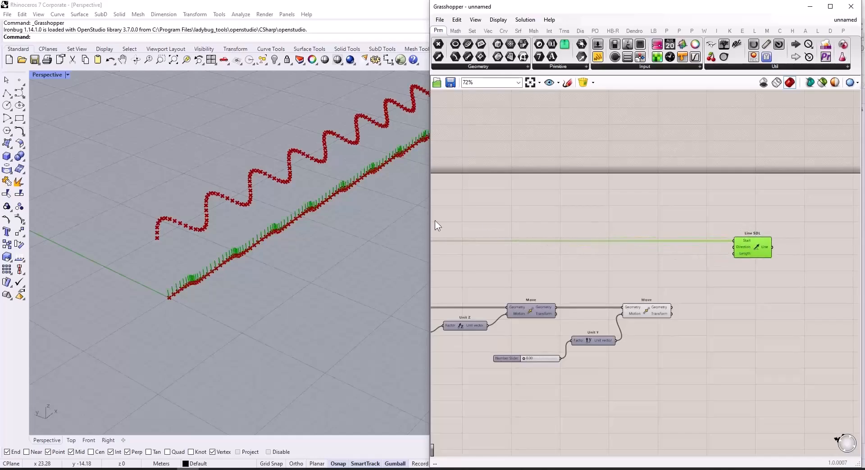
scroll(180, 293, "up", 1)
scroll(179, 291, "up", 2)
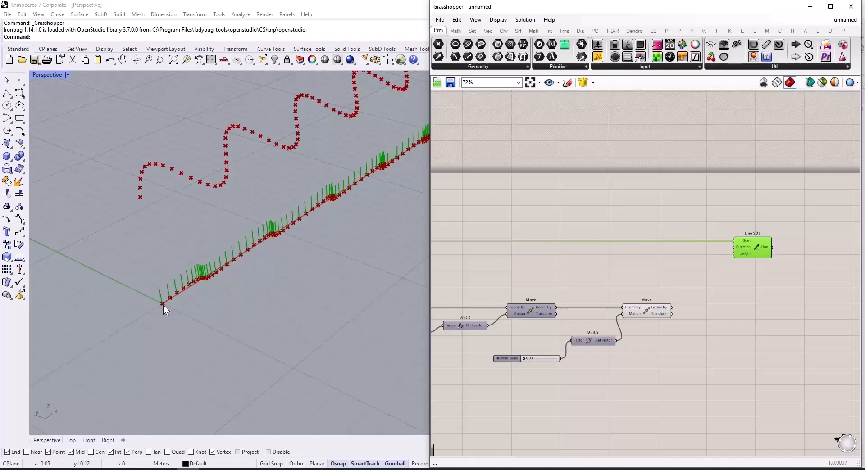
Add a Vector 2Pt component below Line SDL
double_click(734, 289)
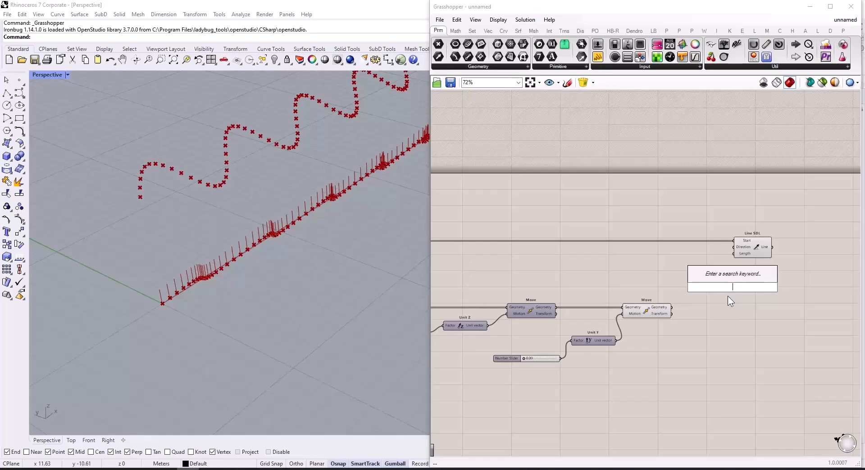
type("vec")
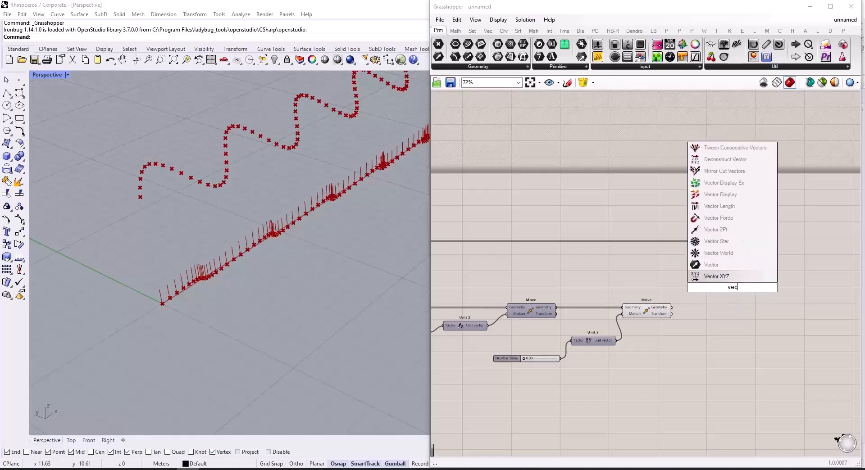
type("tor")
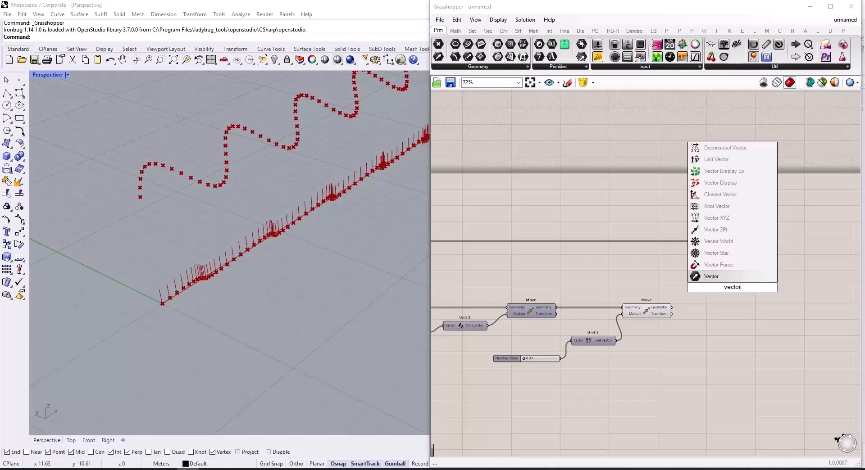
left_click(737, 230)
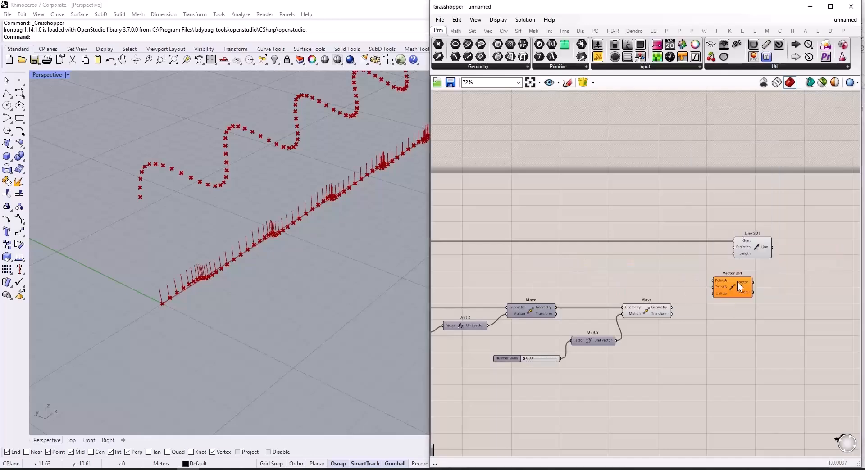
Wire the upper Construct Point's output into Vector 2Pt's Point A and the second Move's Geometry output into Point B
scroll(738, 282, "down", 2)
scroll(512, 278, "up", 3)
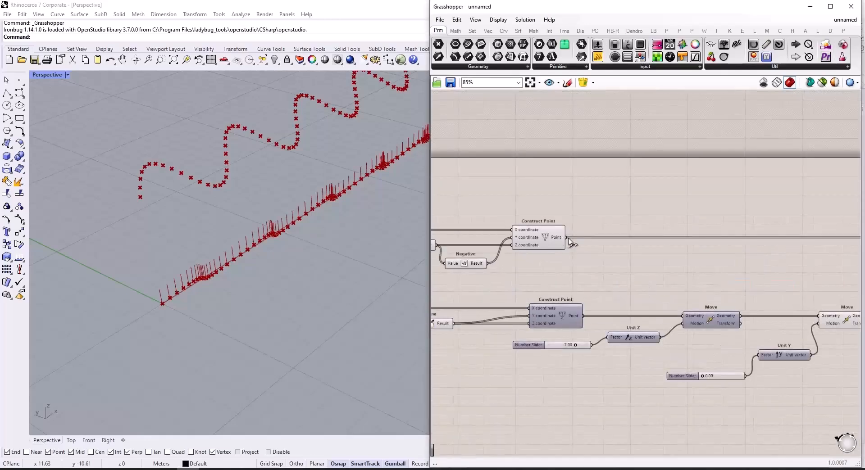
scroll(657, 304, "down", 3)
left_click_drag(568, 238, 757, 289)
scroll(807, 297, "up", 7)
left_click_drag(666, 351, 757, 303)
scroll(400, 306, "down", 3)
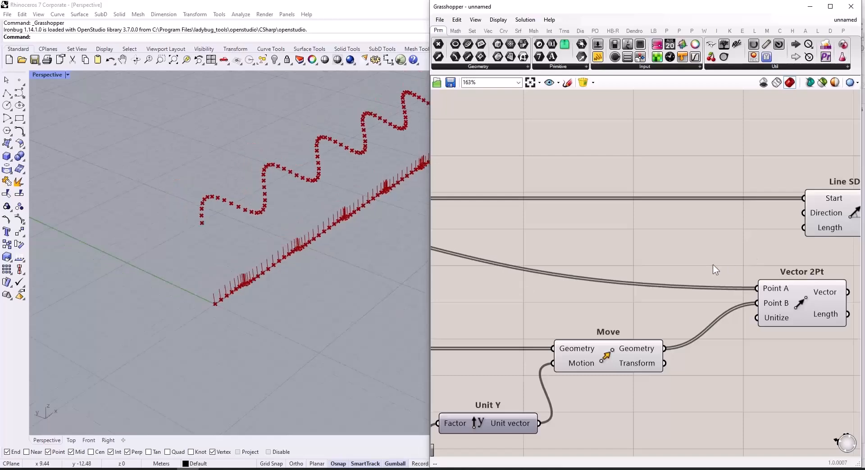
Move Line SDL further from Vector 2Pt and wire the Vector output into Line SDL's Direction input
scroll(720, 270, "down", 5)
scroll(771, 236, "up", 4)
left_click_drag(771, 236, 837, 231)
left_click_drag(689, 302, 783, 231)
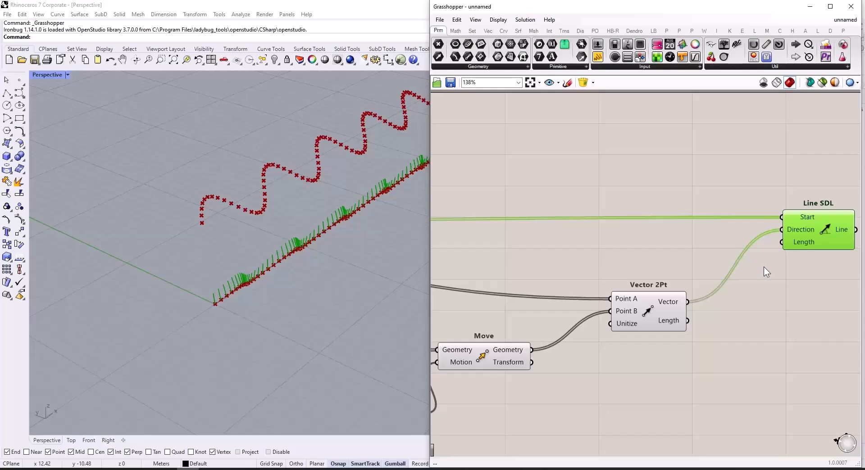
Add a number slider set to 9.00 and wire it into Line SDL's Length input
double_click(708, 257)
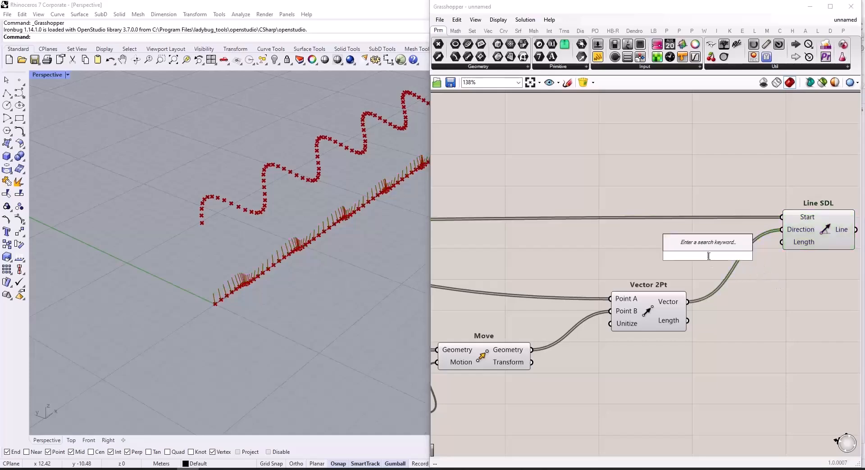
type("9.00")
key("Return")
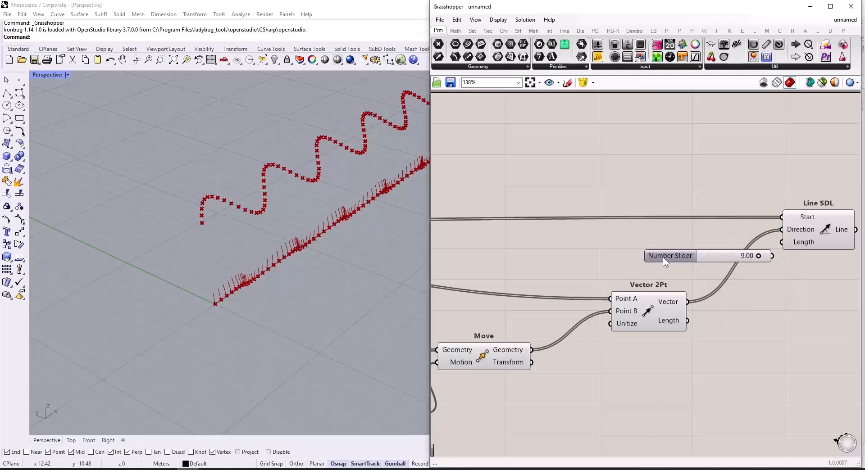
left_click_drag(663, 257, 569, 247)
left_click_drag(677, 246, 788, 248)
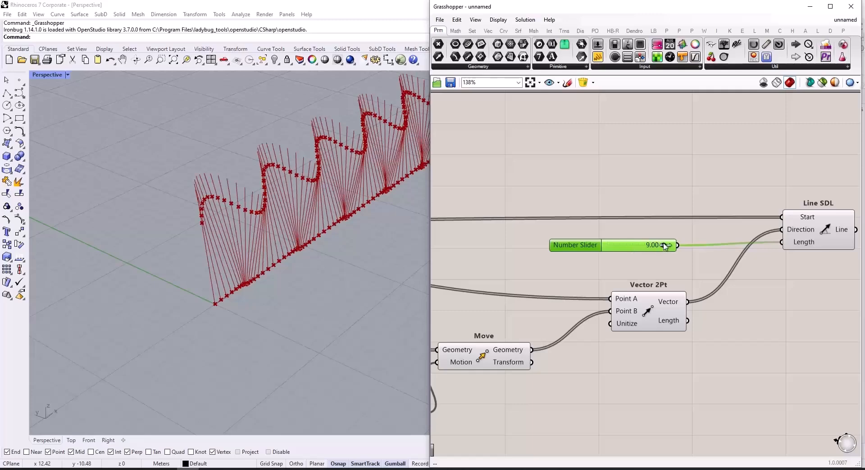
Lower the slider feeding Line SDL's Length until the lines end near the upper row of sine-wave points
left_click_drag(665, 246, 660, 273)
scroll(741, 313, "down", 6)
scroll(574, 352, "up", 4)
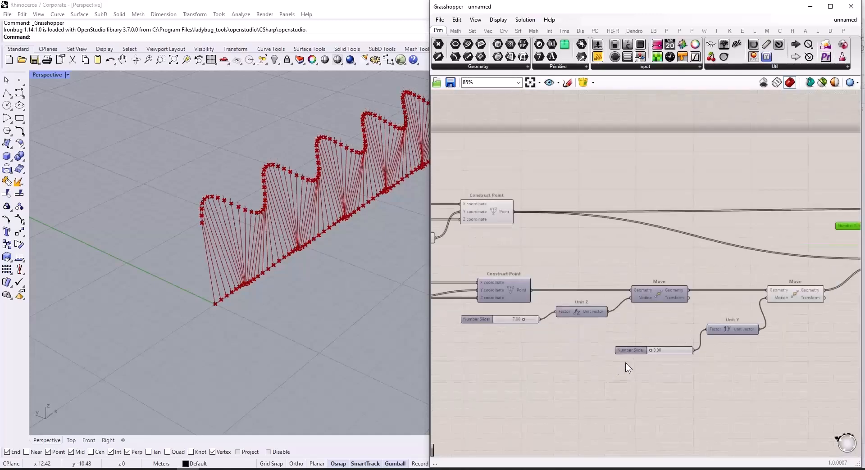
Try other values on the slider feeding Unit Y's Factor and return it to 0.00
scroll(647, 355, "up", 6)
left_click_drag(663, 346, 644, 359)
scroll(681, 346, "down", 3)
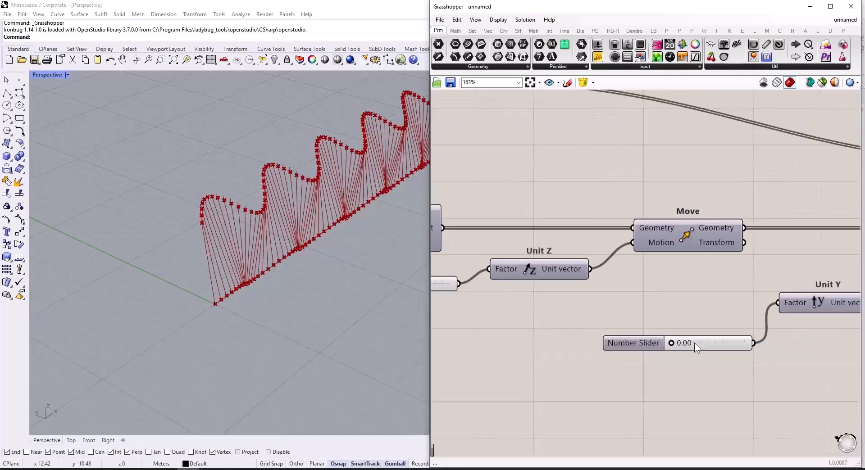
Set the number slider feeding Unit Z's Factor to 7.04
scroll(696, 342, "down", 5)
scroll(586, 319, "up", 6)
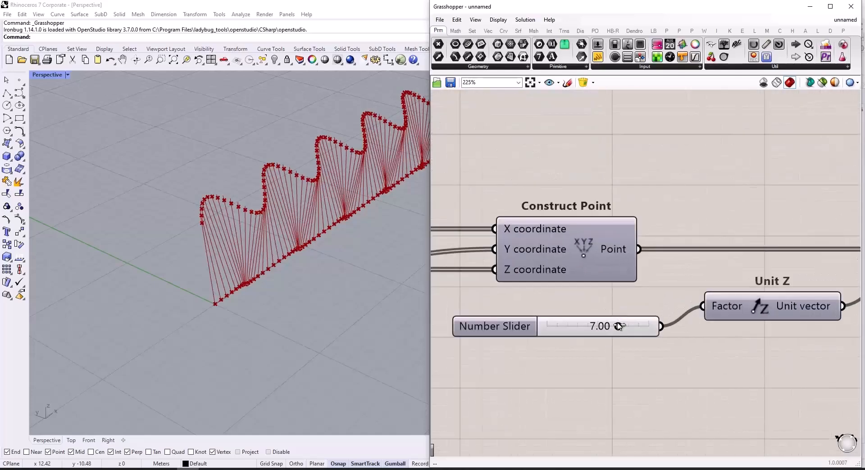
left_click_drag(619, 327, 619, 345)
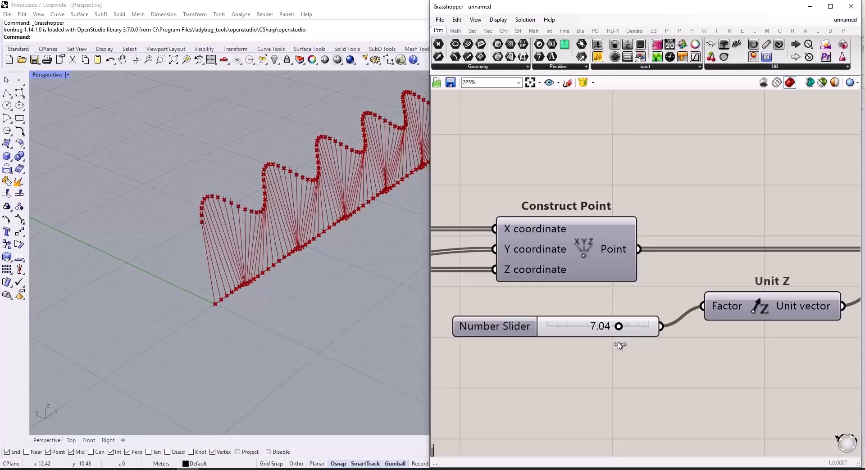
scroll(552, 306, "down", 6)
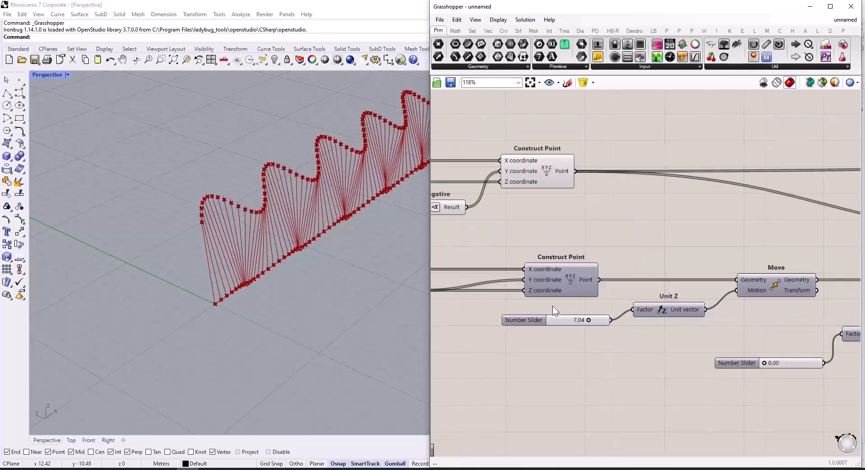
Add an End Points component and wire Line SDL's Line output into its Curve input
scroll(753, 283, "up", 5)
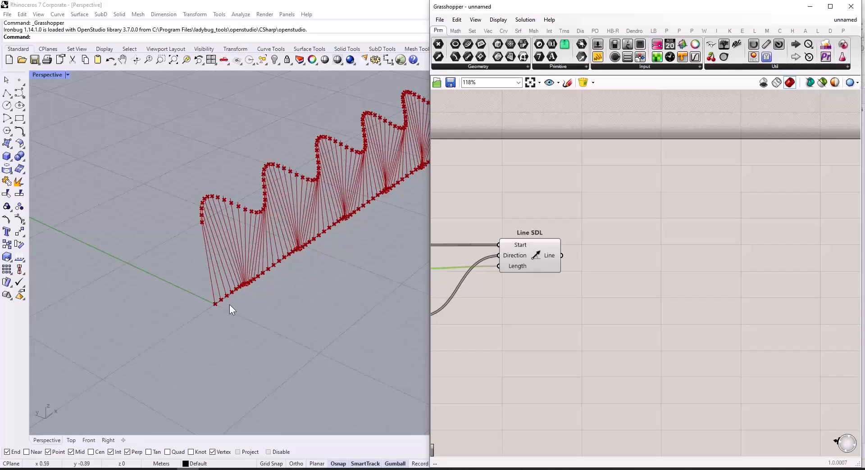
left_click(642, 260)
double_click(641, 259)
type("end")
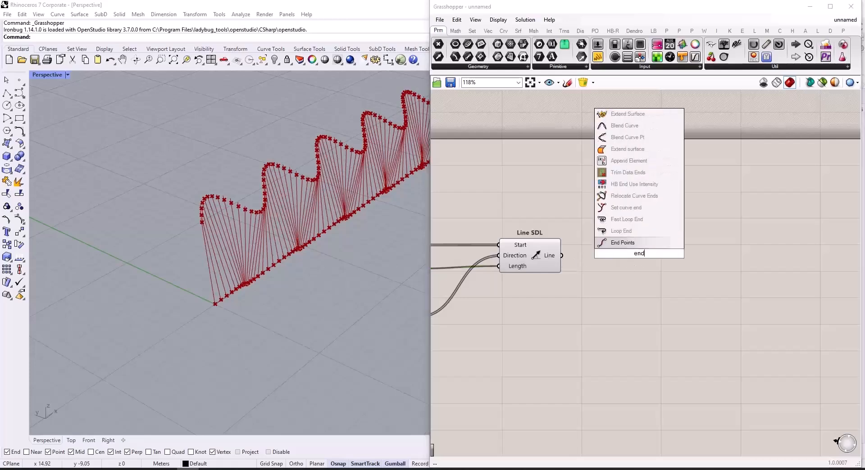
key("Return")
scroll(600, 258, "up", 3)
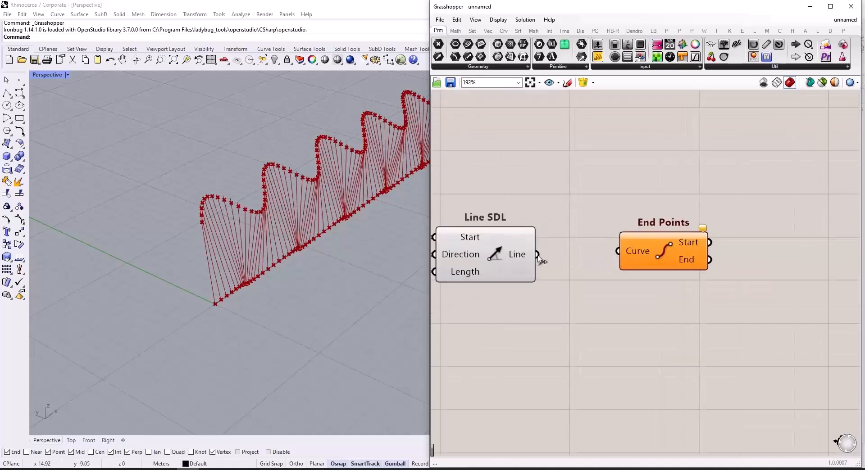
left_click_drag(538, 257, 647, 260)
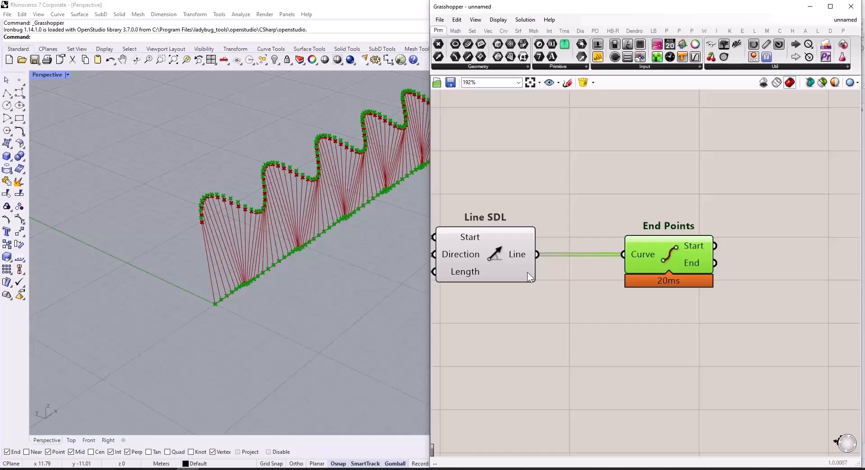
Add an Interpolate curve component and wire End Points' Start output into its Vertices input
scroll(733, 245, "down", 1)
double_click(752, 207)
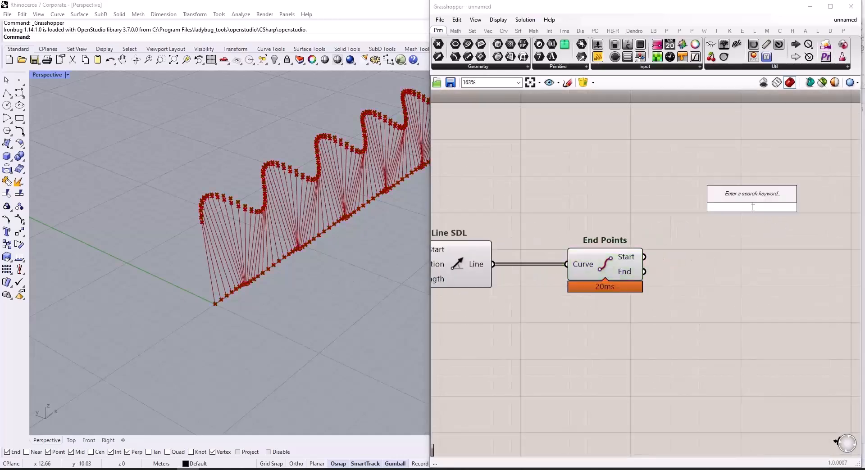
type("interpo")
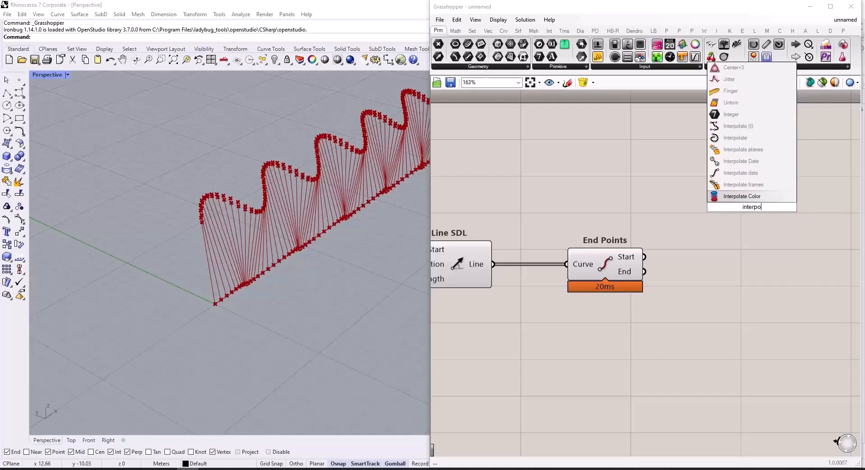
left_click(759, 139)
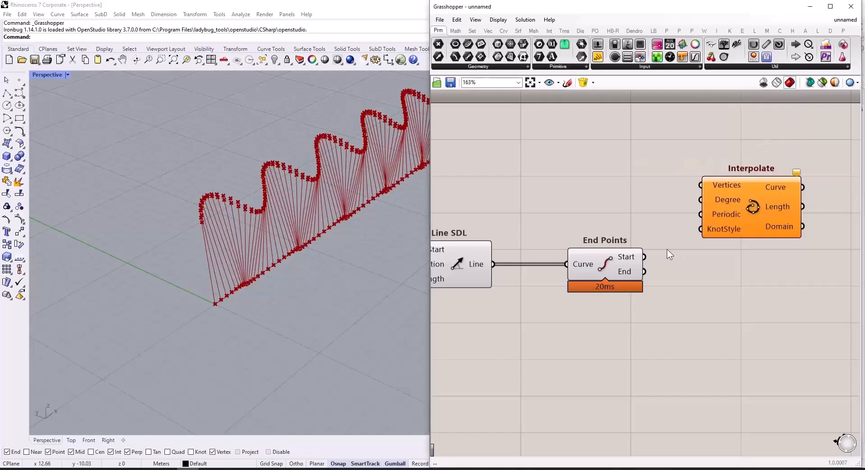
left_click_drag(645, 259, 702, 186)
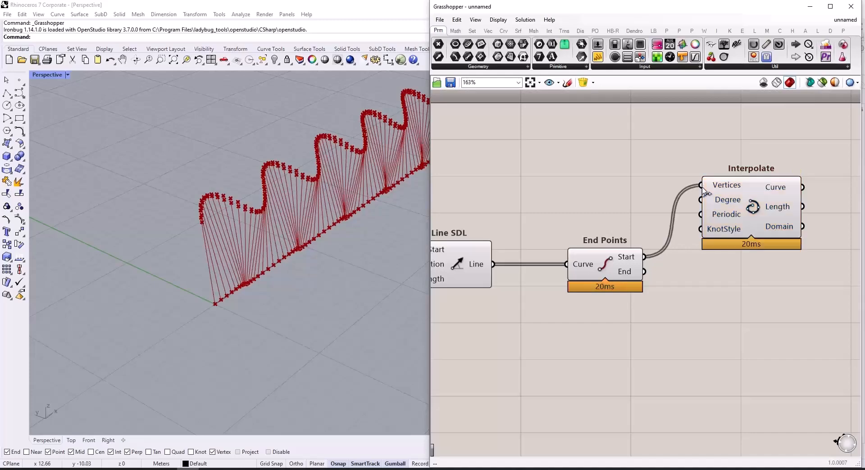
Duplicate the Interpolate component below the original and wire End Points' End output into the copy's Vertices input
scroll(213, 305, "up", 4)
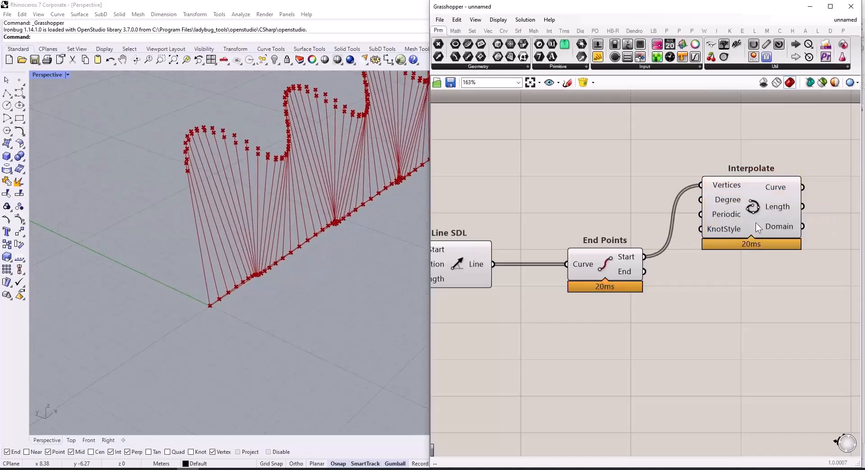
left_click_drag(756, 222, 766, 333, "alt")
left_click_drag(645, 272, 707, 298)
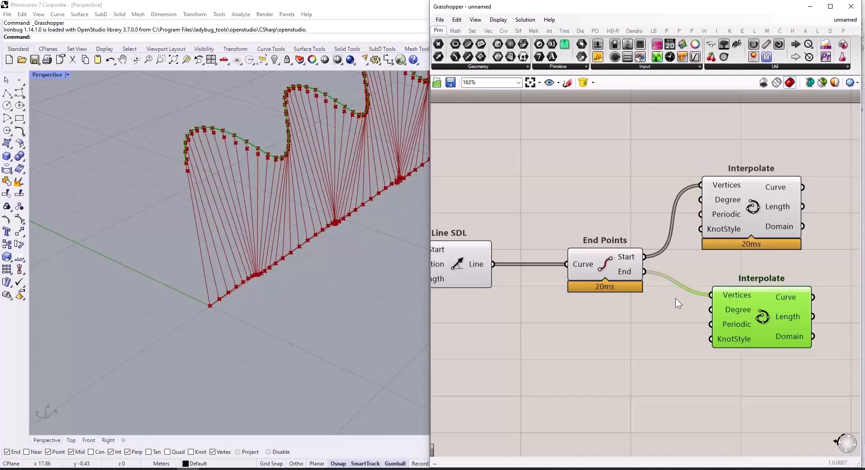
Add a Sweep1 component and wire the upper Interpolate's Curve output into its Rail input
scroll(660, 312, "down", 3)
mouse_move(710, 267)
left_mouse_down()
mouse_move(722, 261)
mouse_move(715, 263)
left_mouse_up()
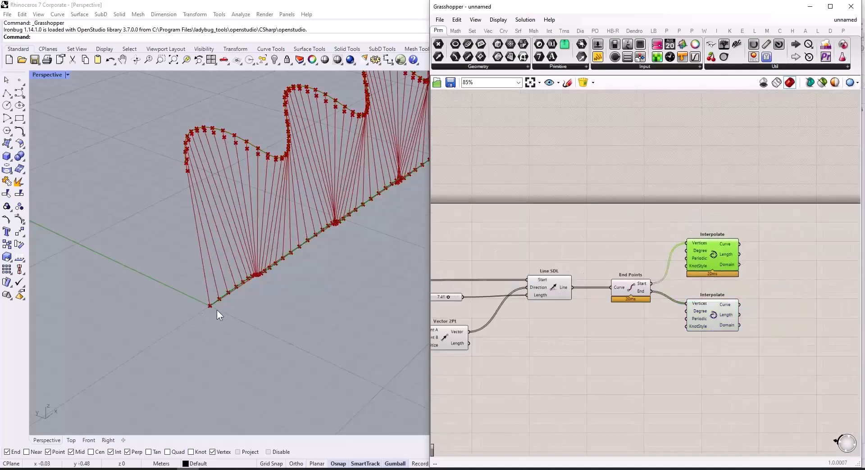
scroll(746, 274, "down", 1)
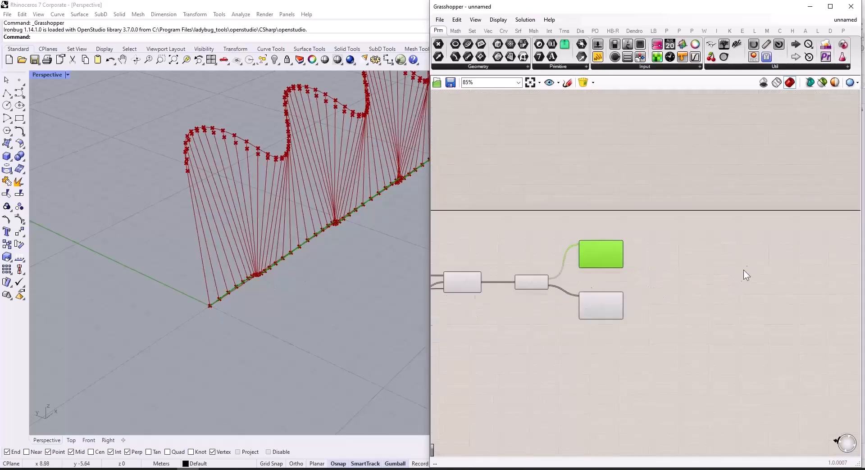
double_click(715, 243)
type("s")
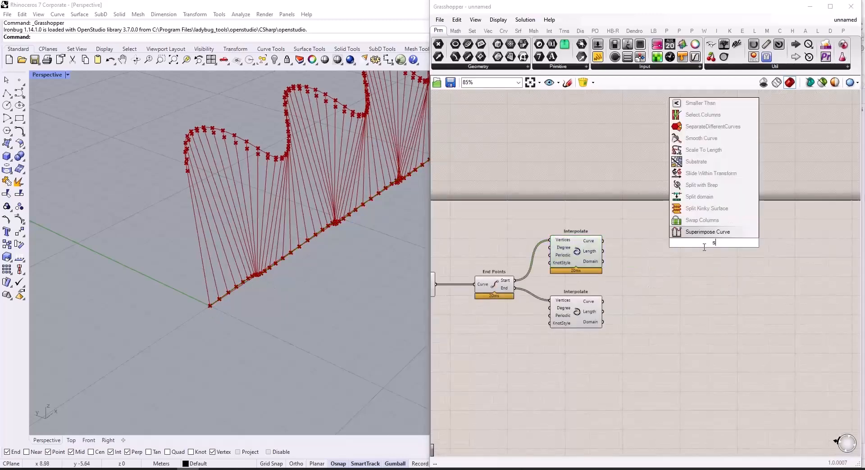
type("wee")
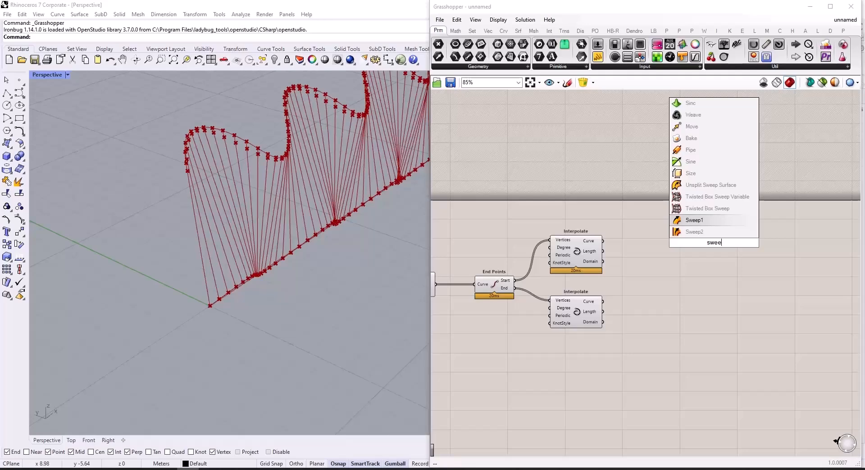
key("Return")
scroll(685, 255, "up", 3)
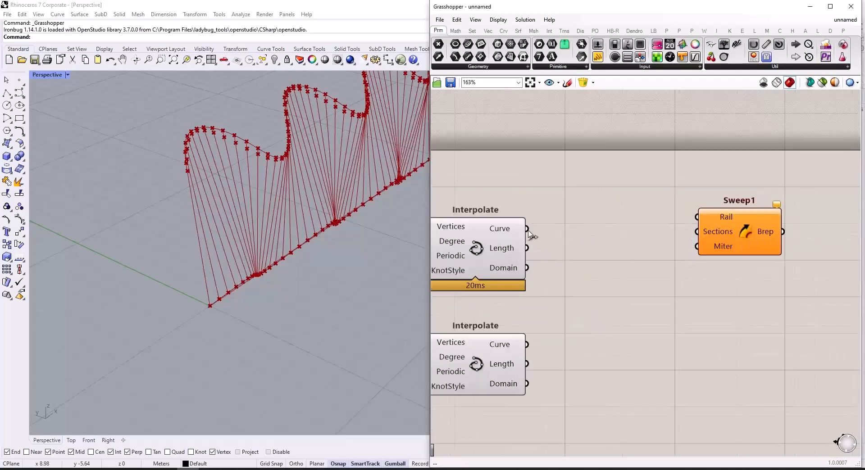
left_click_drag(527, 229, 698, 217)
left_click_drag(736, 237, 810, 252)
Add a Rectangle component before Sweep1 and wire its Rectangle output into Sweep1's Sections input
double_click(683, 250)
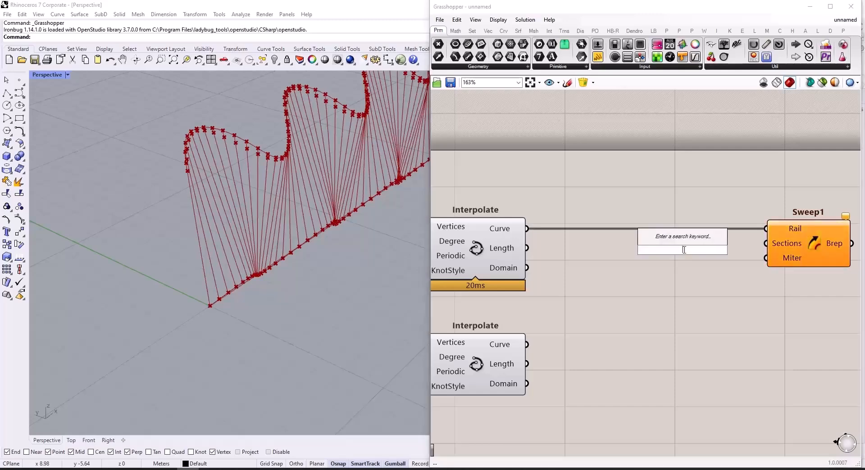
type("recta")
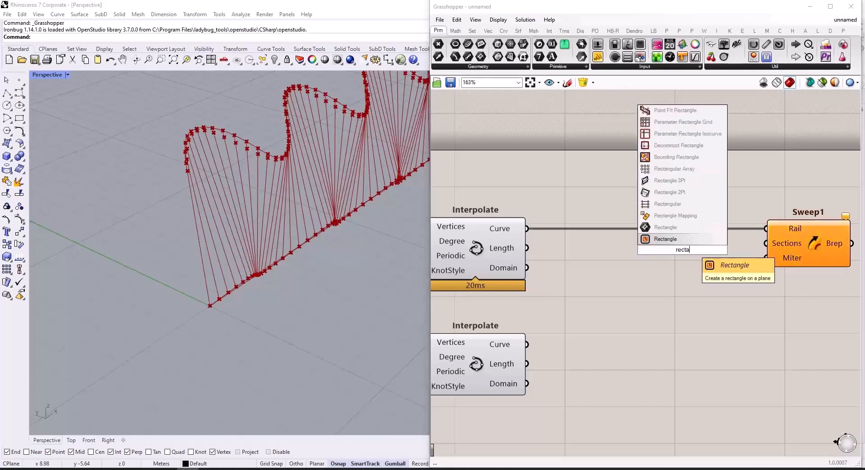
left_click(674, 237)
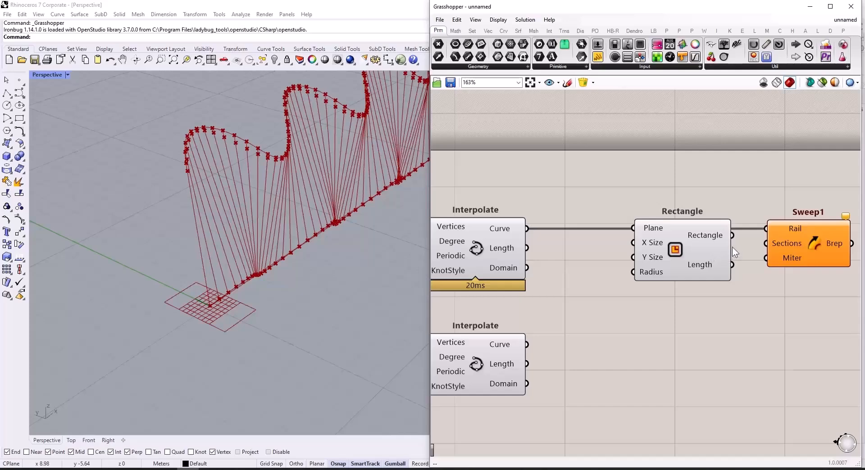
left_click_drag(732, 236, 766, 244)
mouse_move(688, 274)
left_mouse_down()
mouse_move(687, 284)
mouse_move(692, 276)
left_mouse_up()
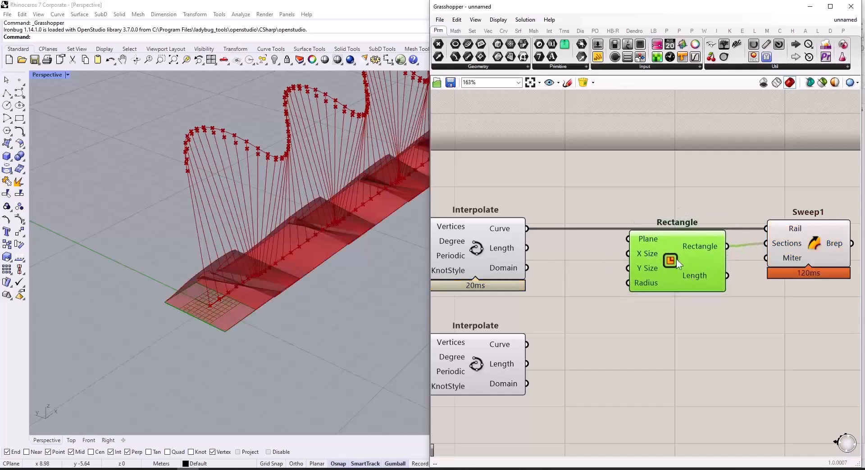
right_click_drag(628, 350, 689, 351)
Add a 0.20 number slider and wire it into both the X Size and Y Size inputs of Rectangle
double_click(652, 264)
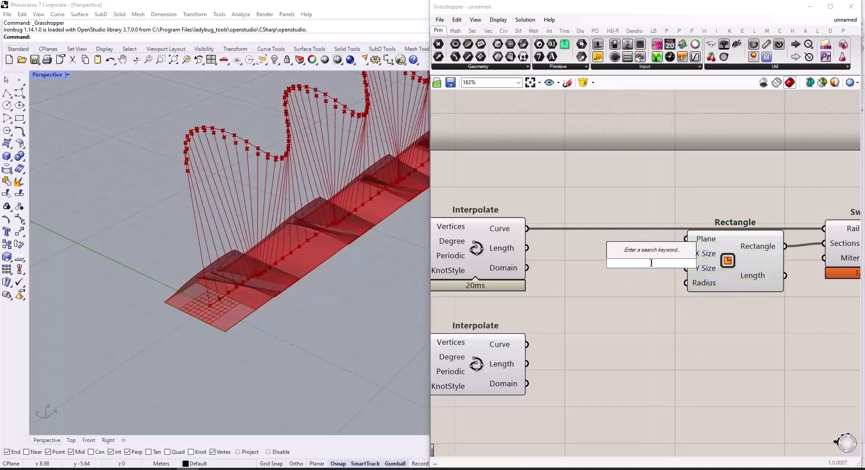
type("0.20")
key("Return")
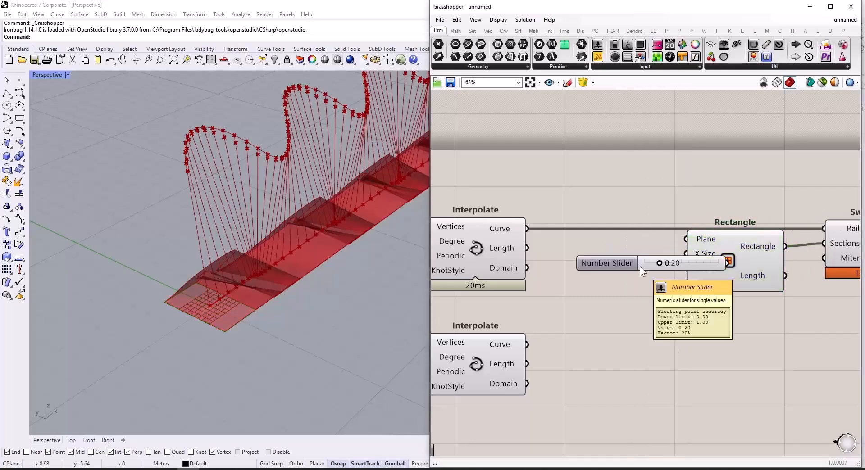
scroll(625, 264, "up", 1)
left_click_drag(625, 263, 510, 152)
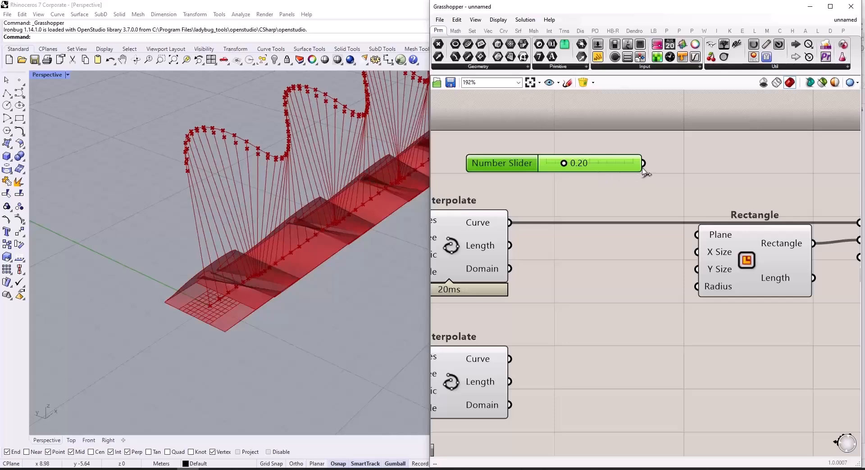
left_click_drag(644, 163, 697, 252)
left_click_drag(645, 164, 697, 270)
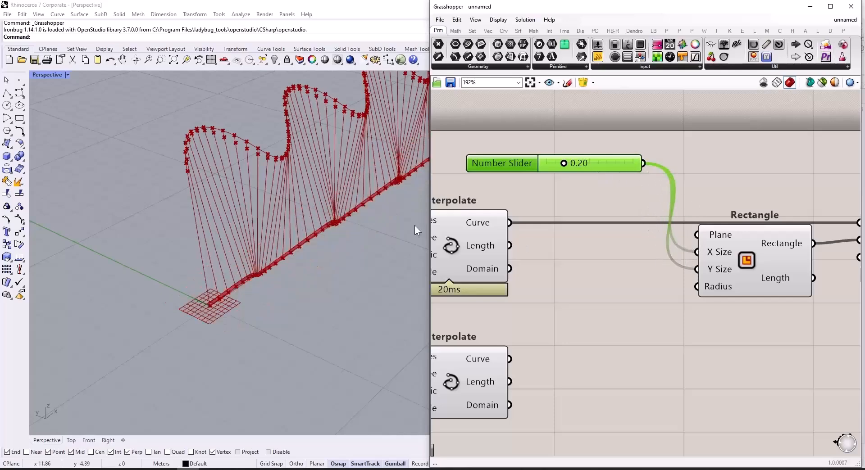
Set the number slider feeding the Rectangle's X and Y sizes to 0.50
scroll(242, 309, "up", 2)
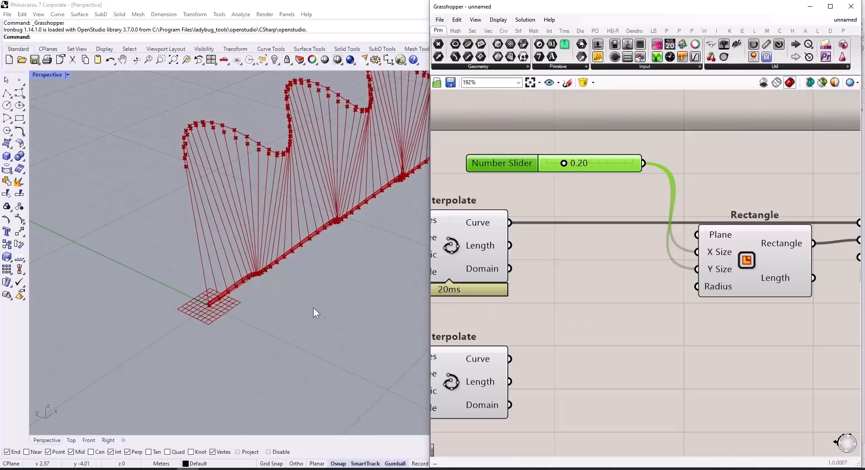
left_click_drag(568, 165, 598, 172)
mouse_move(591, 176)
left_mouse_down()
mouse_move(580, 177)
mouse_move(601, 165)
mouse_move(591, 164)
left_mouse_up()
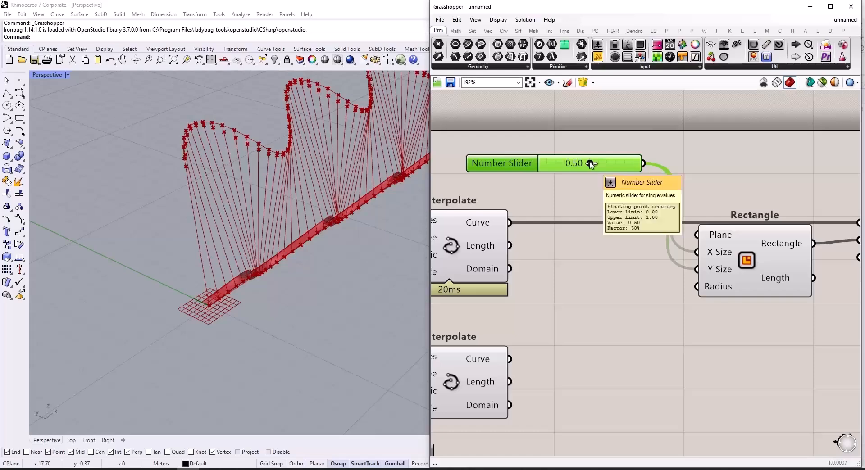
Add an Extrude component and wire the lower Interpolate's Curve output into its Base input
left_click(475, 382)
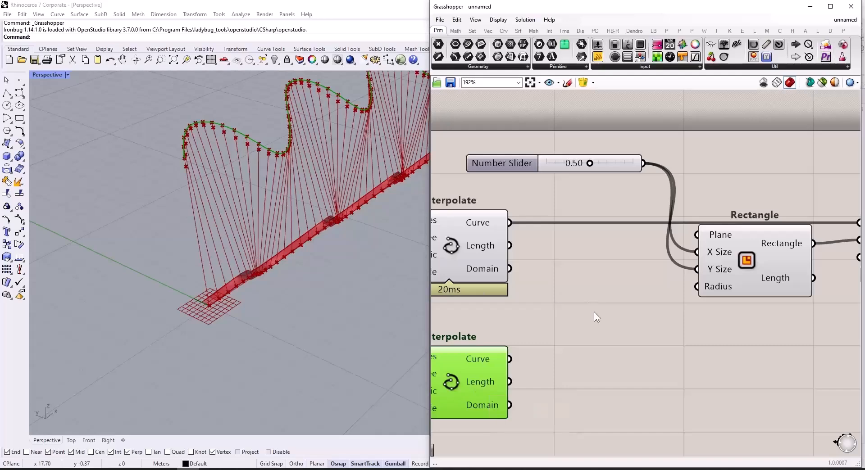
double_click(693, 374)
type("extr")
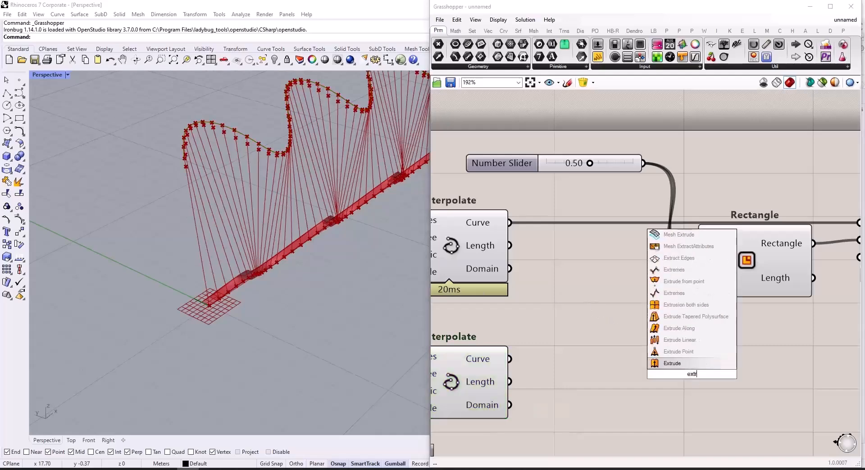
left_click(695, 365)
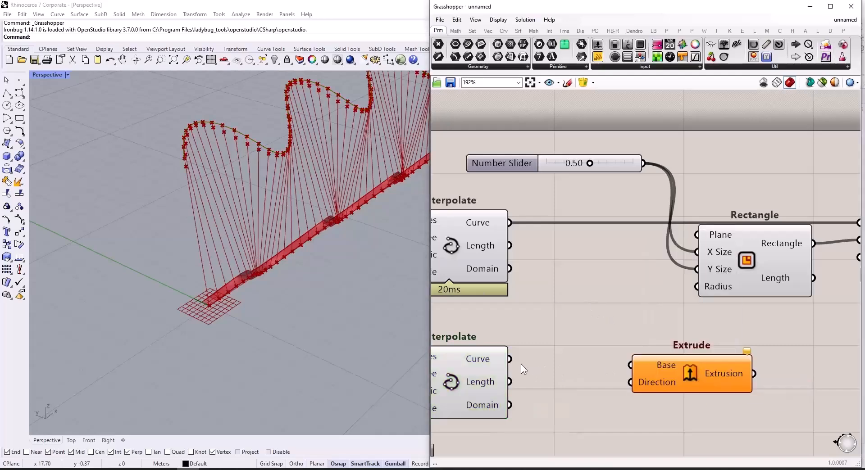
left_click_drag(509, 359, 631, 365)
left_click_drag(692, 374, 773, 367)
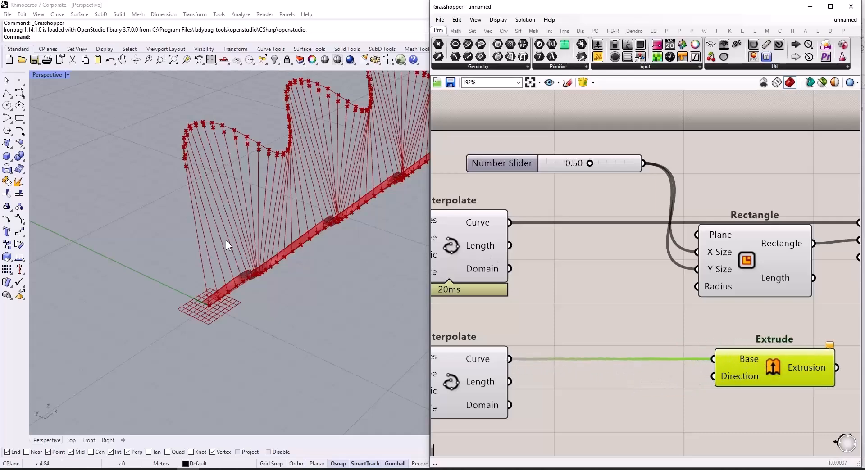
Add a Unit Y vector below the lower curve's wire and connect it to Extrude's Direction input
double_click(640, 404)
type("y")
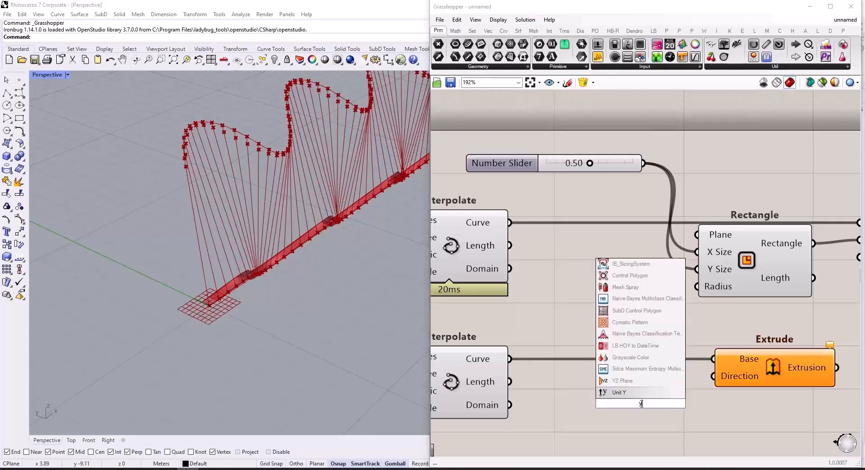
left_click(636, 396)
left_click_drag(698, 404, 713, 377)
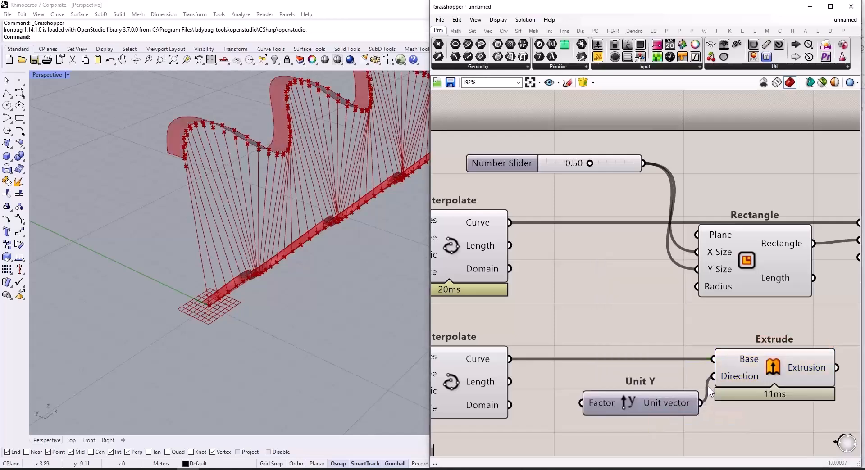
left_click_drag(657, 405, 648, 442)
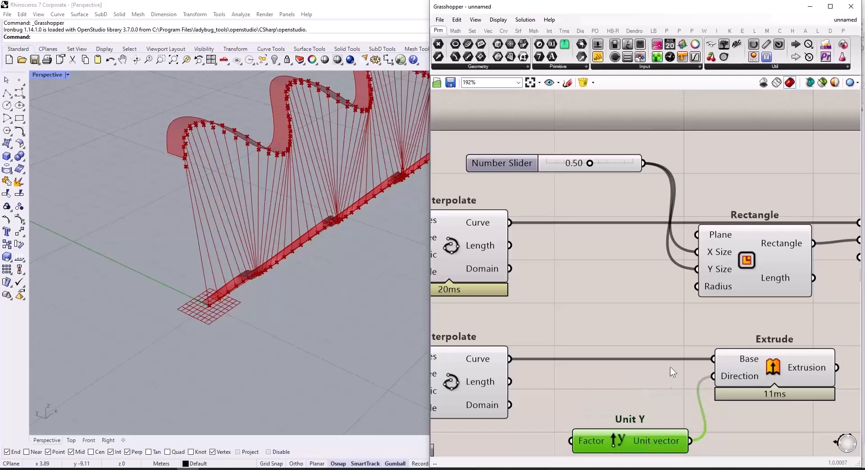
Add a 10.00 number slider and wire it into Unit Y's Factor input
scroll(681, 325, "down", 1)
right_click_drag(697, 319, 766, 278)
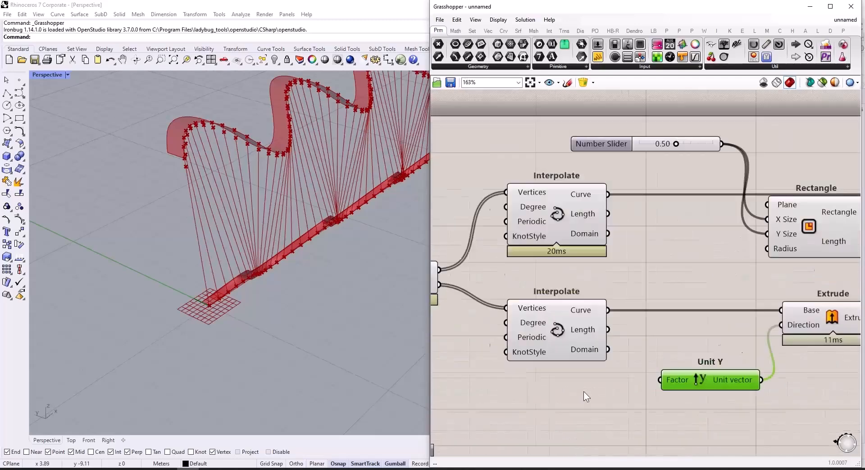
scroll(581, 391, "up", 1)
left_click(566, 394)
double_click(565, 394)
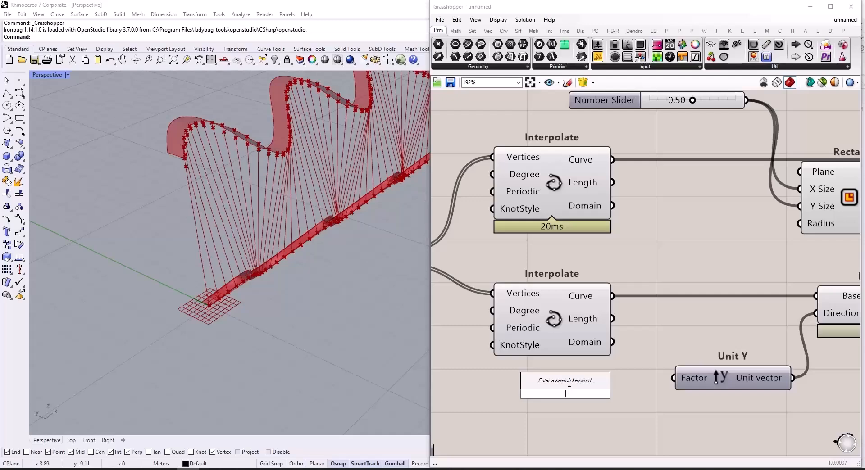
type("10.0")
key("Return")
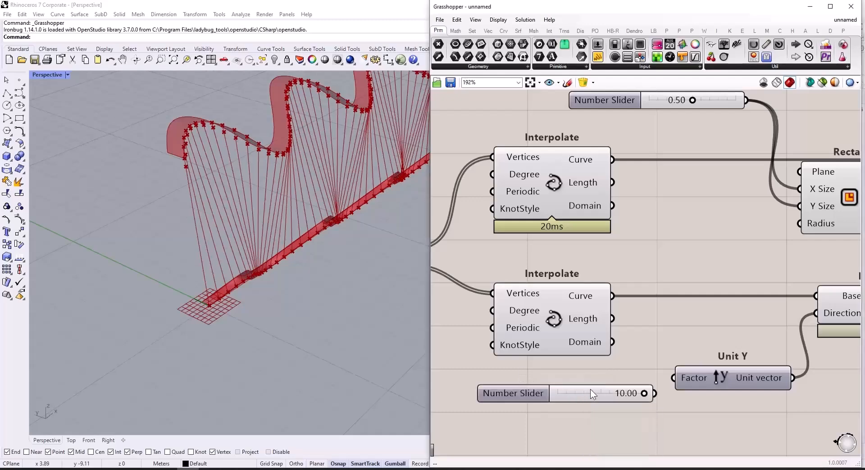
mouse_move(654, 393)
left_mouse_down()
mouse_move(676, 380)
mouse_move(591, 407)
mouse_move(657, 406)
left_mouse_up()
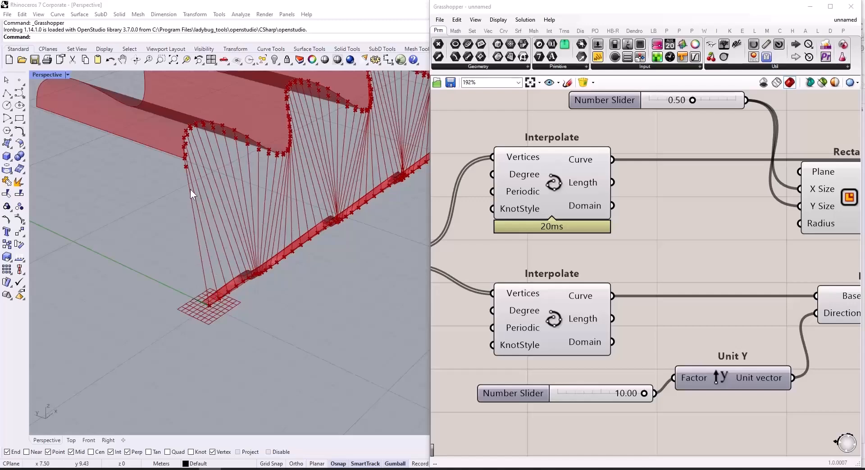
Add a second Extrude component above Line SDL and wire Line SDL's Line output into its Base input
scroll(677, 364, "down", 5)
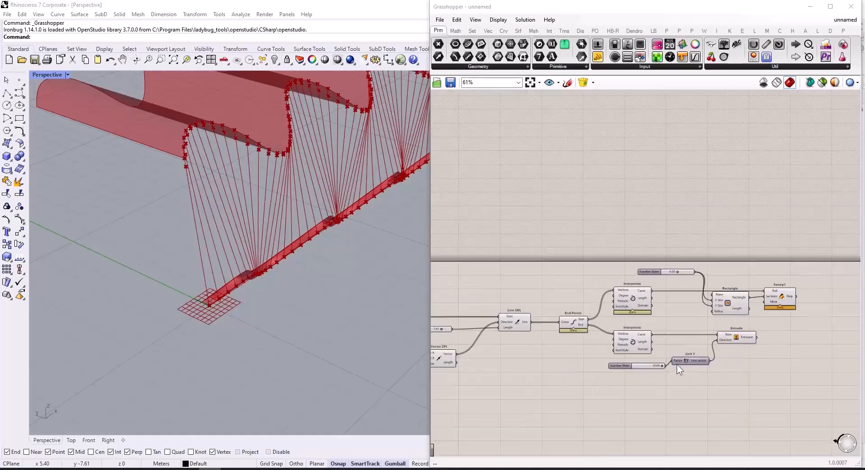
scroll(515, 319, "up", 4)
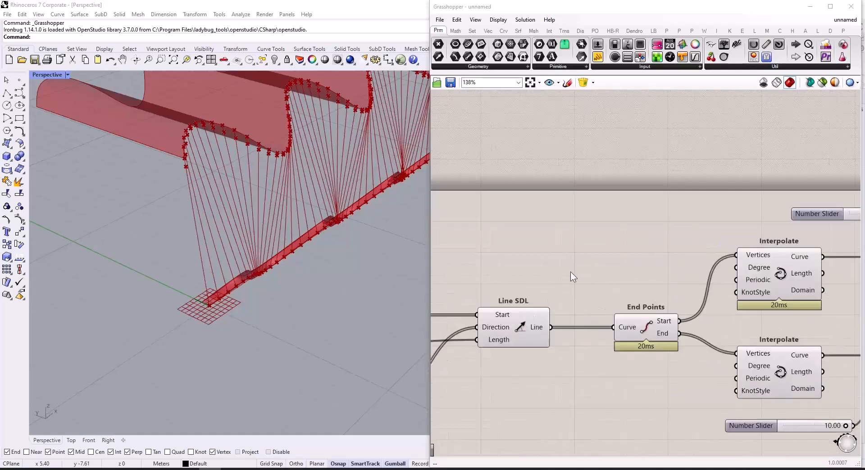
double_click(600, 219)
type("extrude")
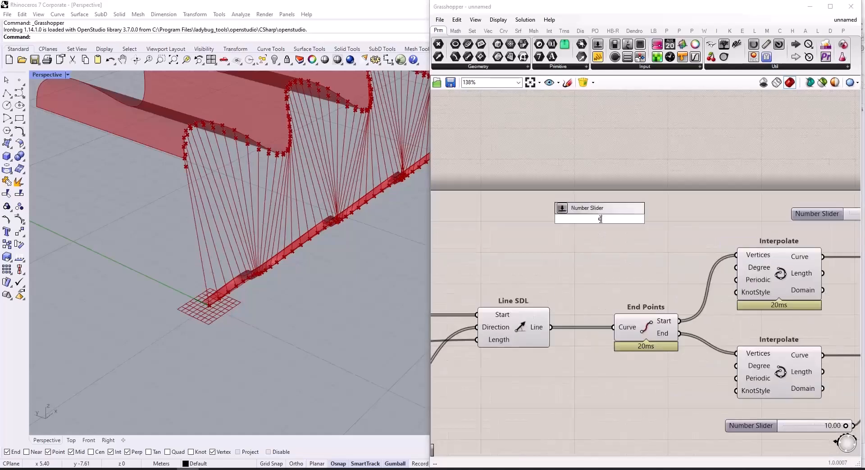
key("Return")
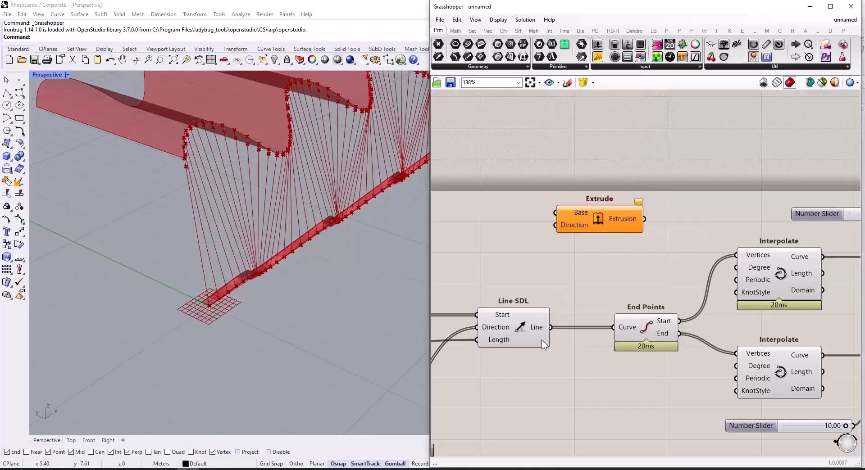
left_click_drag(550, 327, 555, 213)
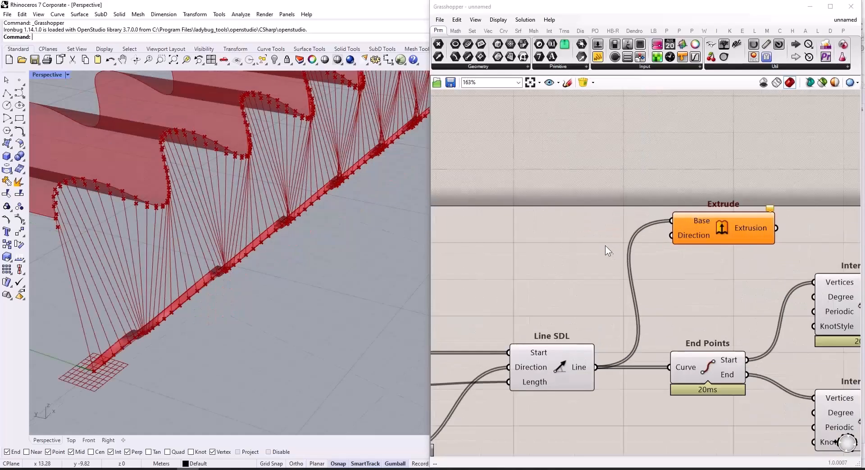
Add another Unit Y vector and wire it into the Direction input of the Extrude fed by Line SDL
double_click(605, 246)
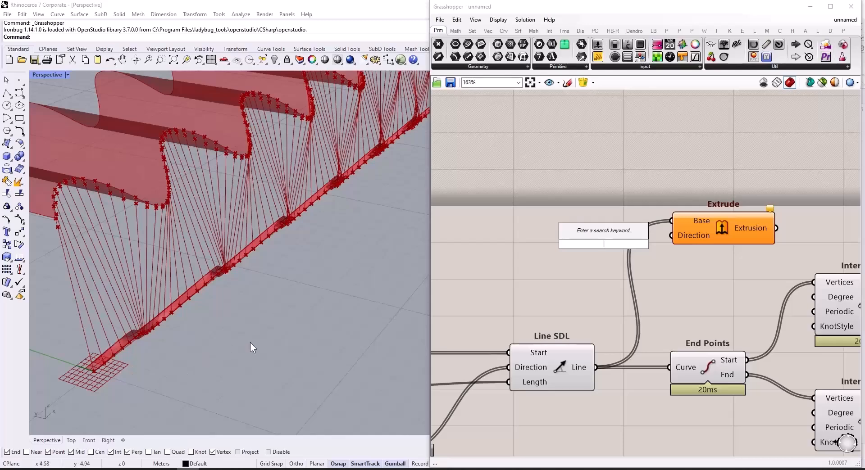
type("y")
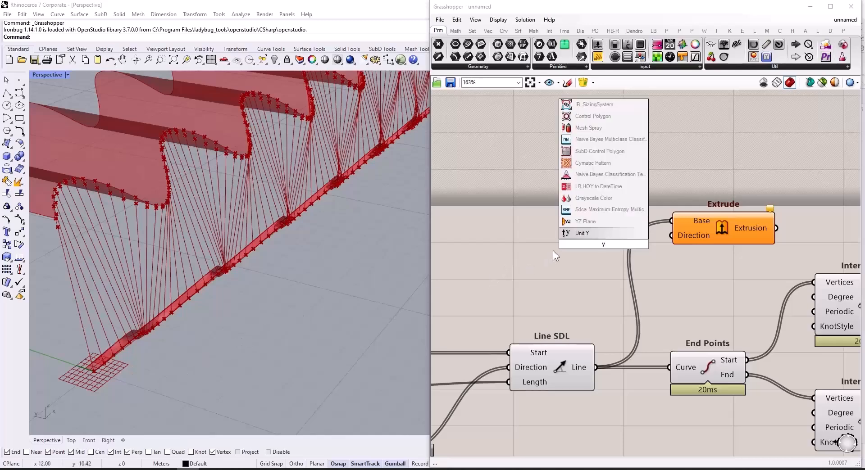
left_click(577, 230)
left_click_drag(578, 239, 674, 247)
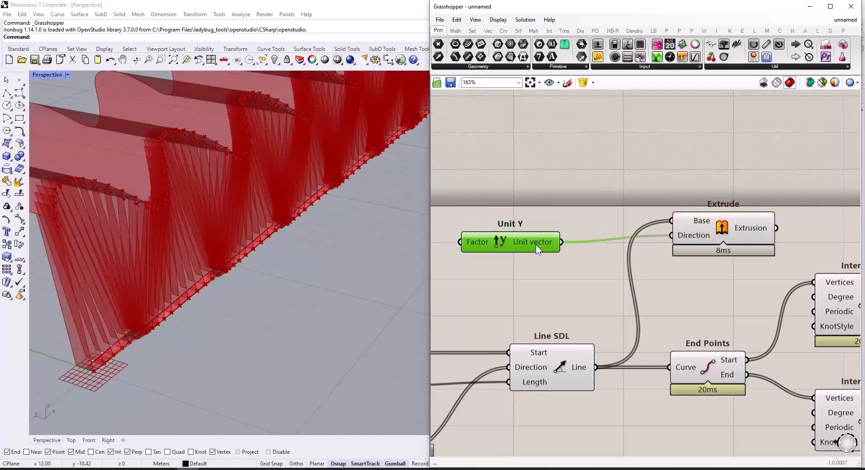
Add a 0.20 number slider and wire it into the Factor input of the Unit Y driving Line SDL's Extrude
scroll(599, 261, "down", 3)
left_click(523, 249)
double_click(523, 250)
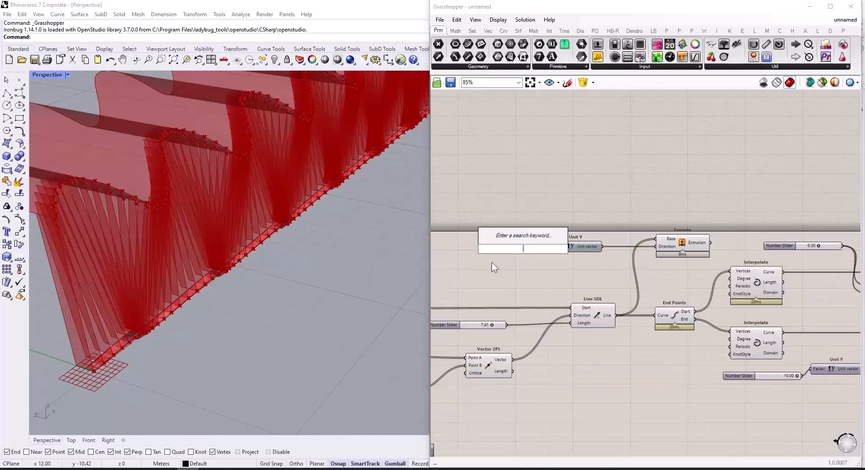
type("0.20")
key("Return")
scroll(495, 248, "up", 3)
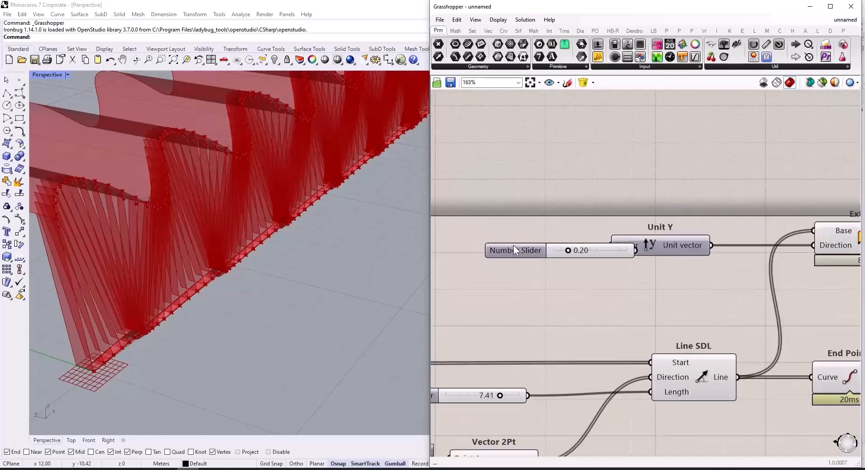
left_click(450, 247)
left_click_drag(574, 248, 613, 250)
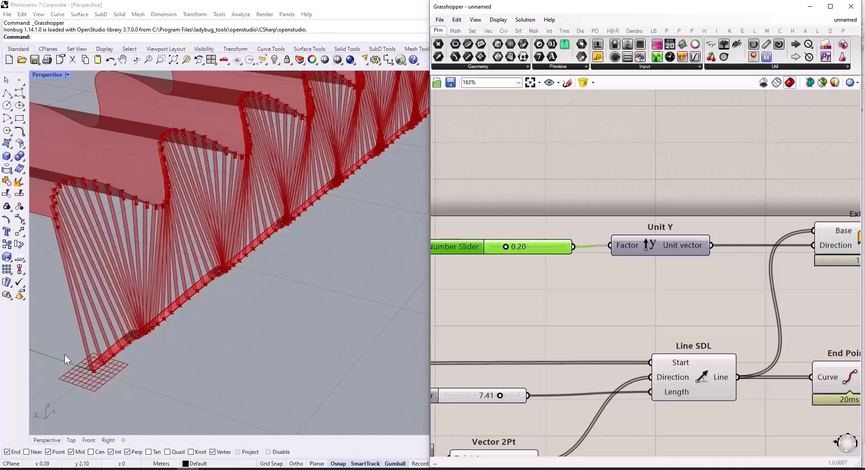
Insert a Negative component between that Unit Y vector and the Direction input of Line SDL's Extrude, making room for it
scroll(613, 257, "down", 3)
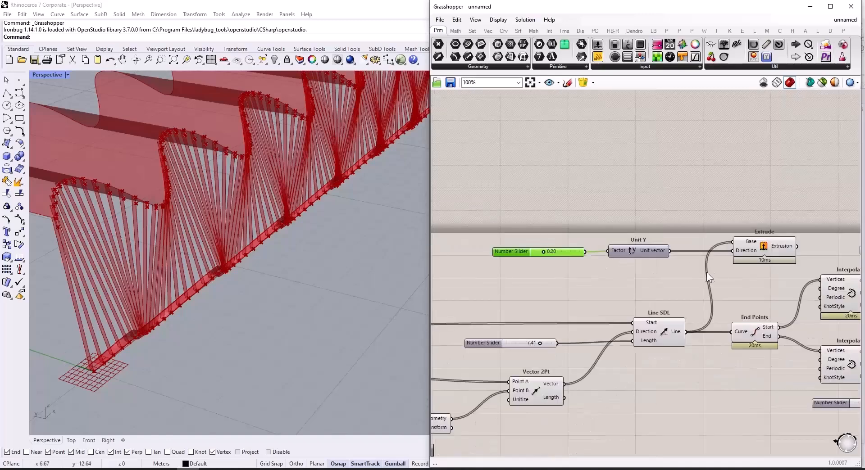
left_click_drag(697, 279, 734, 264, "alt")
double_click(724, 242)
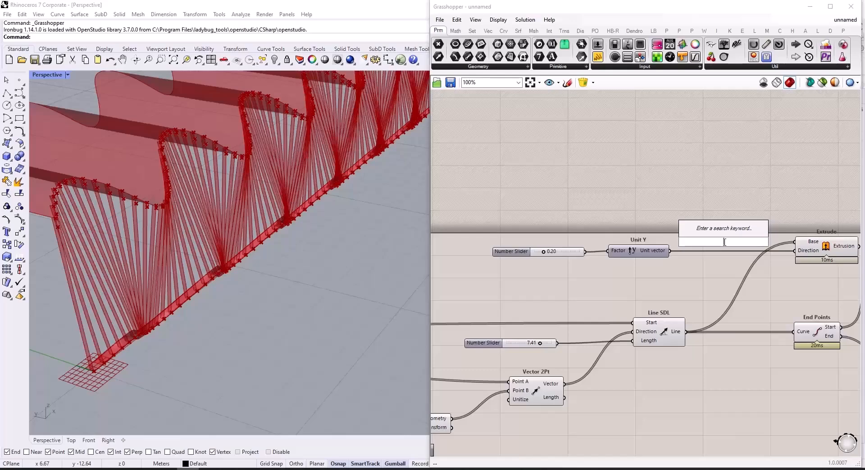
type("nega")
key("Return")
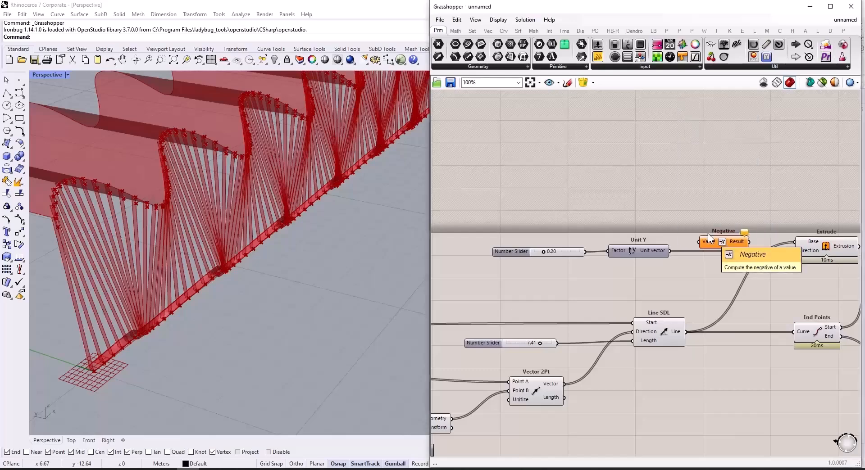
scroll(740, 244, "up", 4)
scroll(740, 245, "up", 3)
left_click_drag(546, 264, 635, 235)
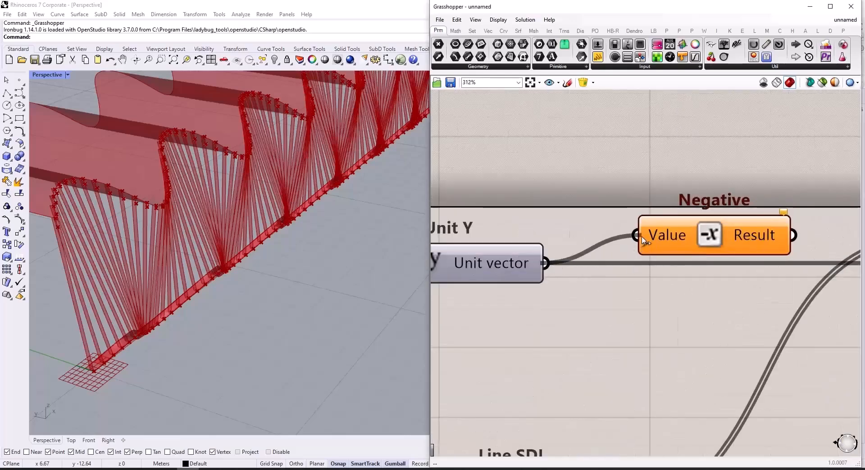
scroll(579, 248, "down", 4)
left_click_drag(690, 242, 766, 257)
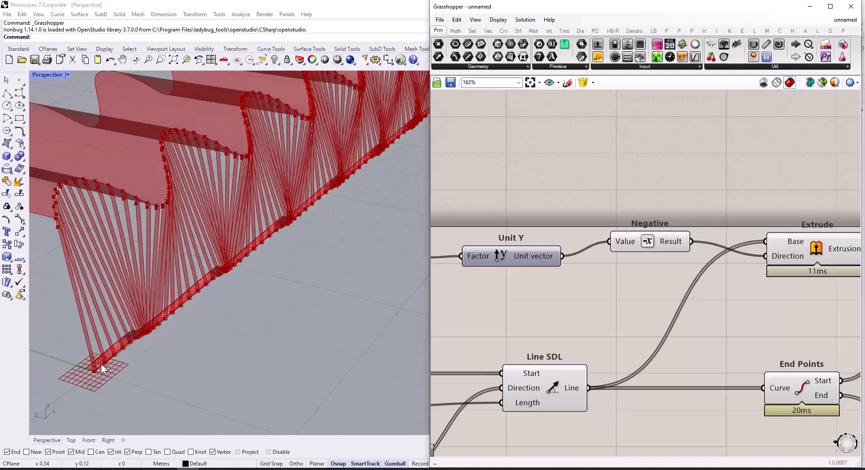
Add another Extrude component above the Interpolate components and wire the line Extrude's Extrusion output into its Base input
scroll(631, 261, "down", 4)
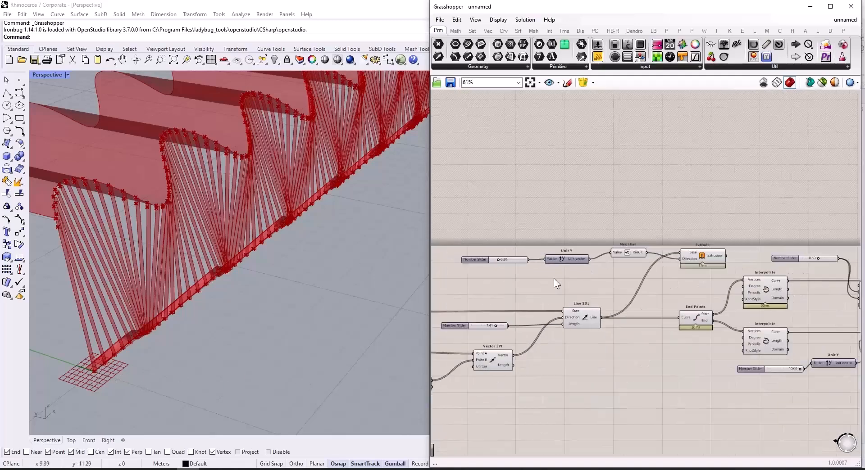
scroll(725, 272, "up", 4)
scroll(703, 221, "down", 2)
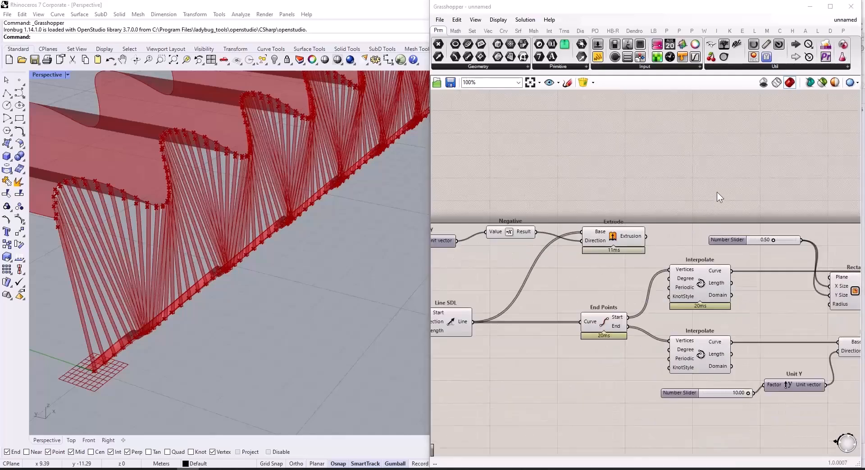
double_click(717, 192)
type("extrude")
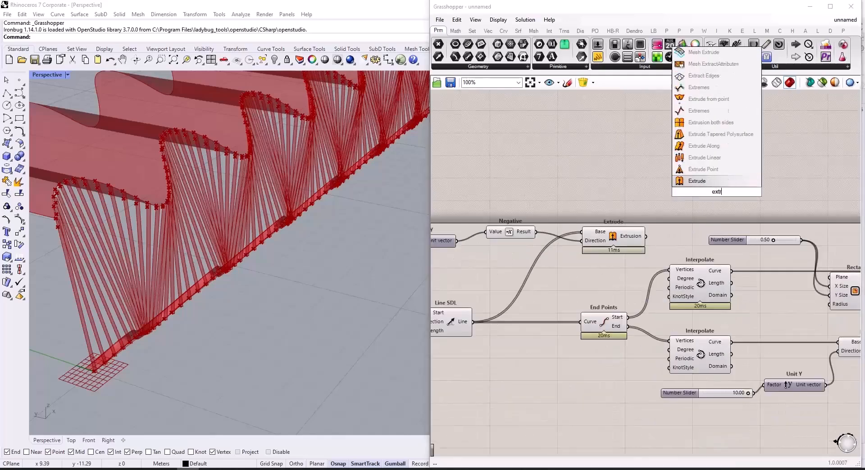
left_click(715, 180)
left_click_drag(648, 238, 693, 193)
Add a Unit X vector and wire it into the new Extrude's Direction input
double_click(602, 192)
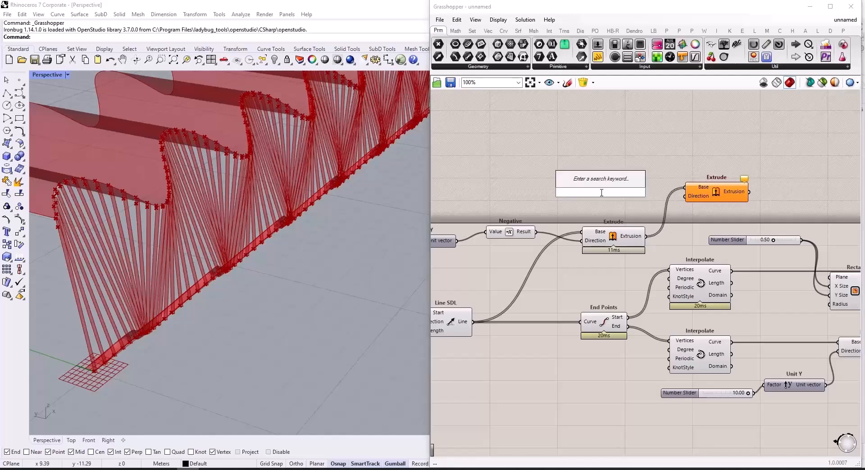
type("x")
left_click(597, 159)
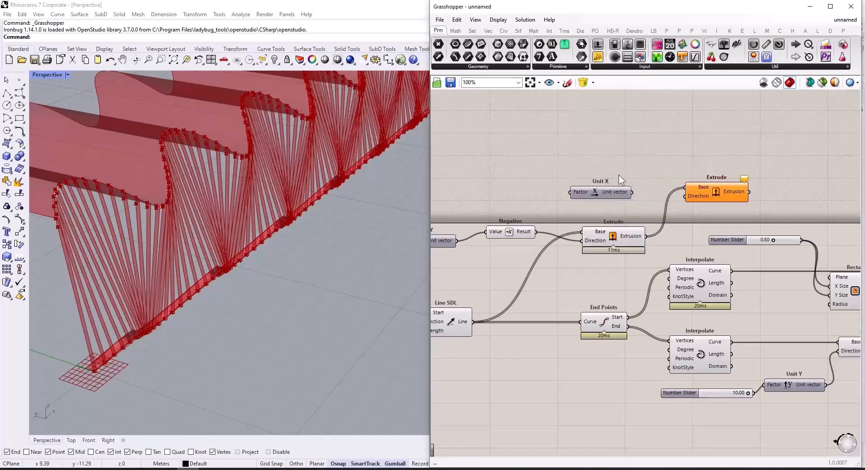
left_click_drag(618, 192, 681, 200)
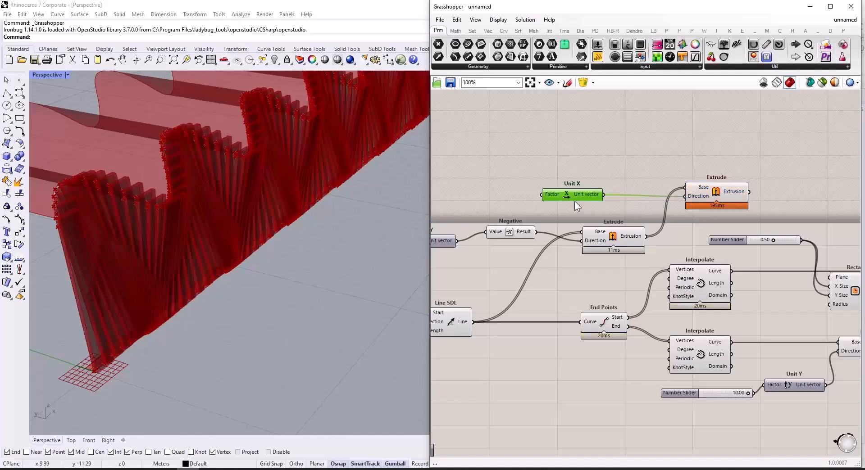
left_click_drag(575, 201, 570, 202)
Add a 0.20 number slider and wire it into Unit X's Factor input
double_click(479, 191)
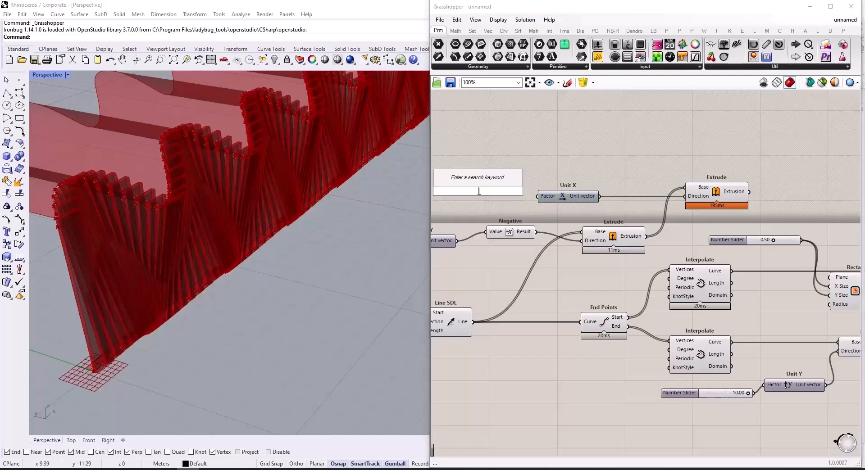
type("0.2")
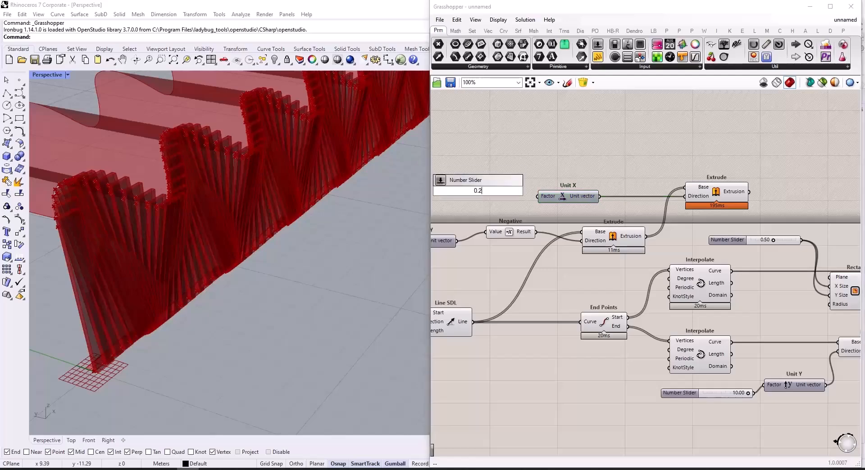
type("0")
key("Return")
scroll(500, 188, "up", 3)
left_click_drag(542, 194, 563, 204)
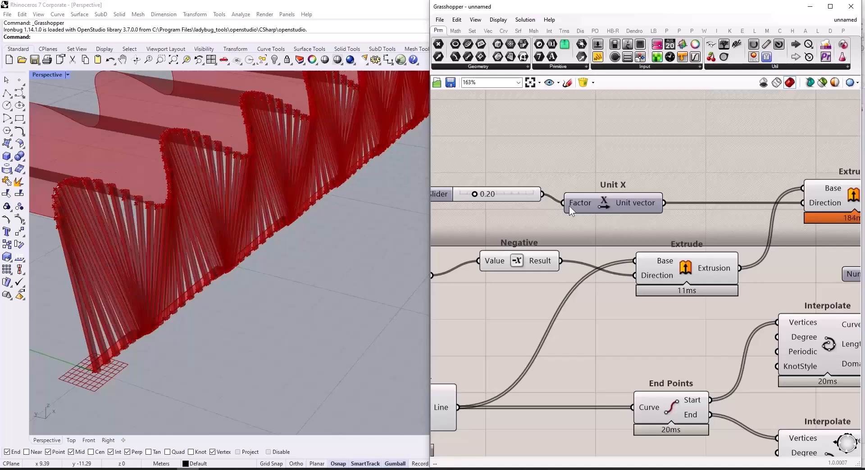
mouse_move(571, 208)
scroll(571, 206, "down", 3)
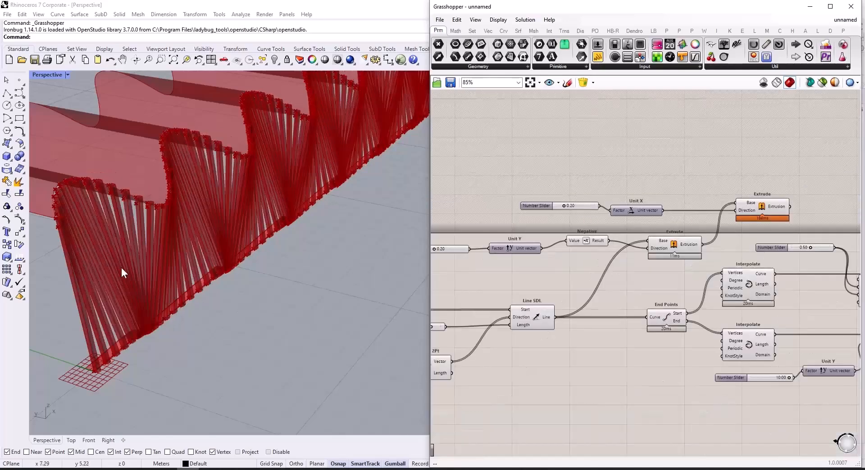
Set the number slider feeding Unit X to 0.07
scroll(578, 204, "up", 3)
scroll(581, 205, "up", 6)
left_click_drag(632, 206, 590, 214)
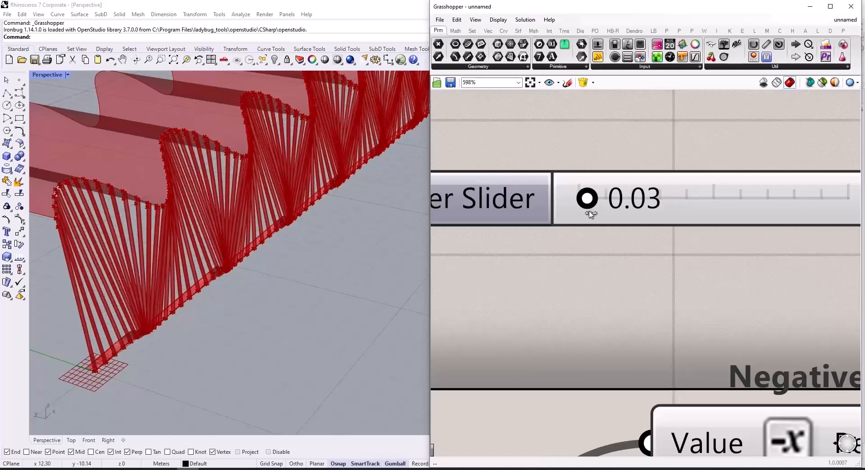
left_click_drag(593, 213, 604, 214)
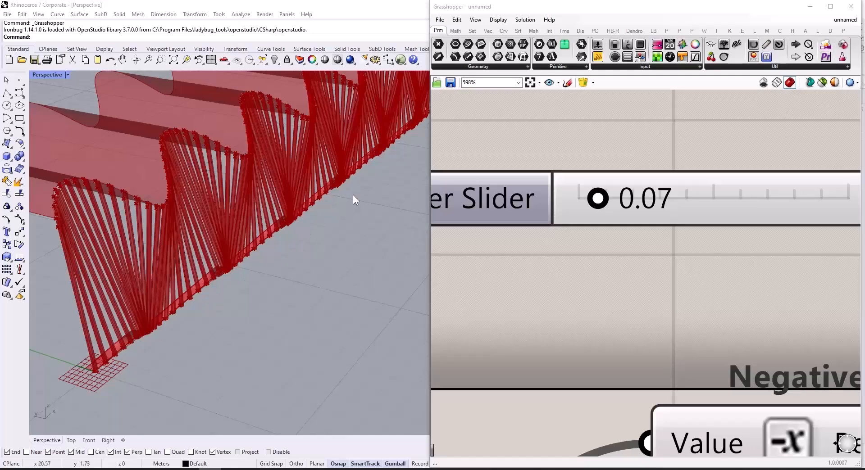
Add a Move component and wire the Unit X-driven Extrude's Extrusion output into its Geometry input, leaving space between them
scroll(517, 243, "down", 10)
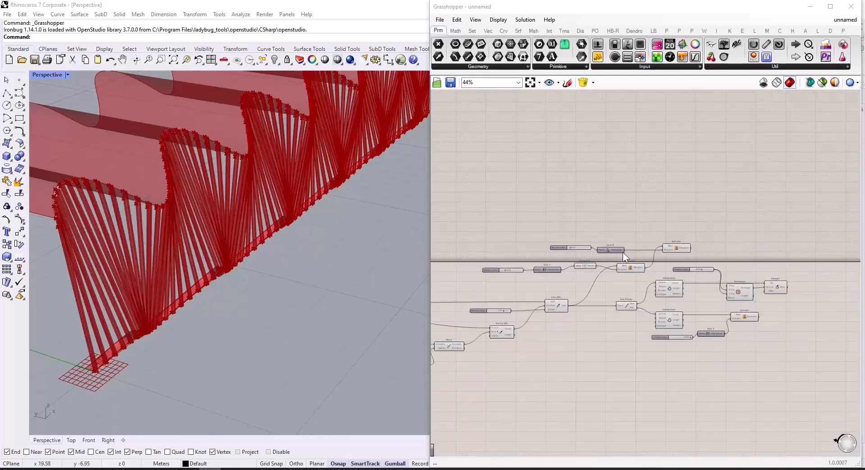
scroll(738, 247, "up", 3)
double_click(696, 253)
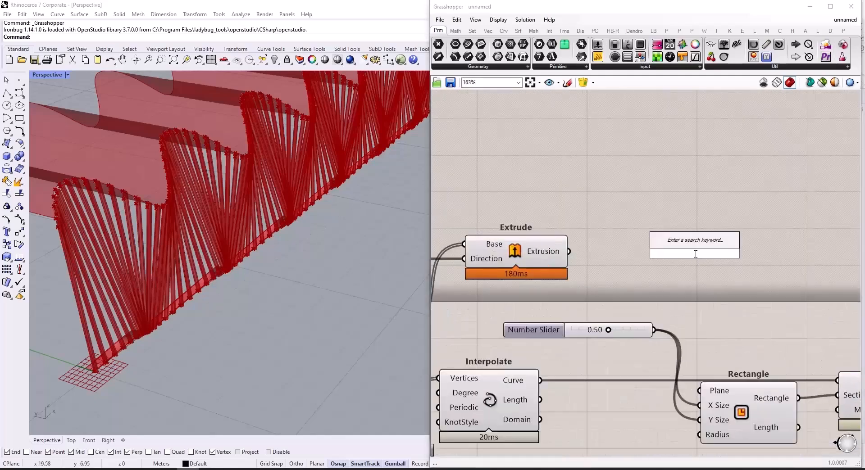
type("move")
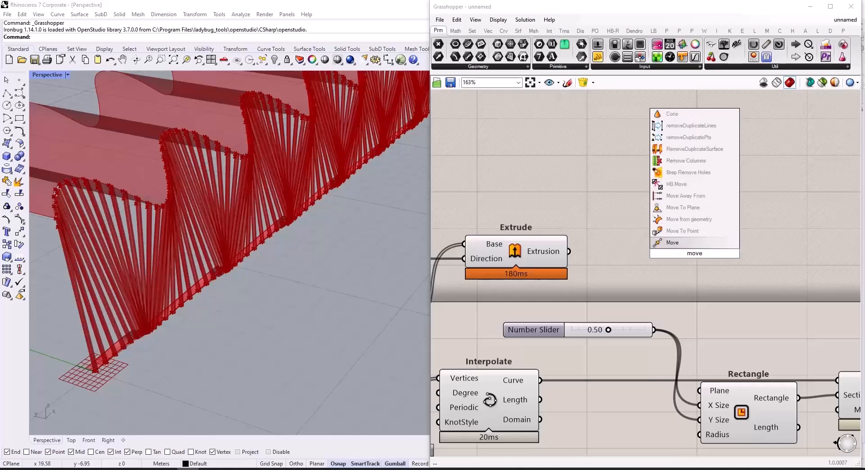
left_click(680, 242)
scroll(547, 246, "up", 2)
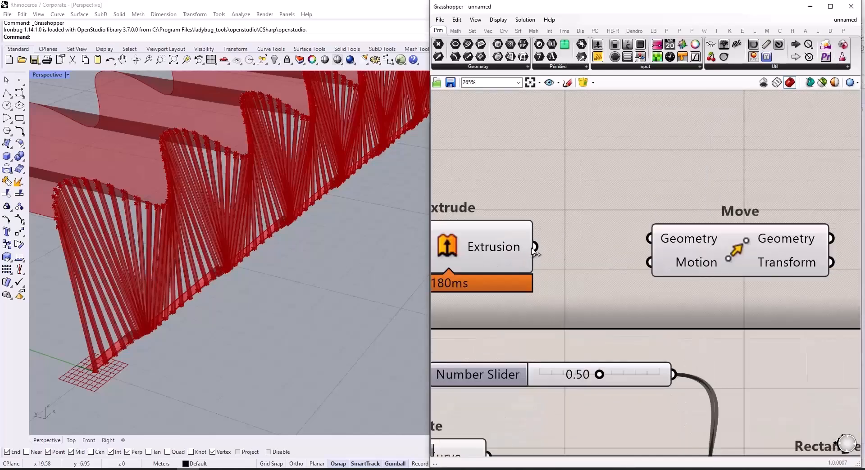
left_click_drag(535, 247, 649, 239)
left_click_drag(726, 252, 862, 269)
Add a Unit Y vector and wire it into Move's Motion input
double_click(631, 301)
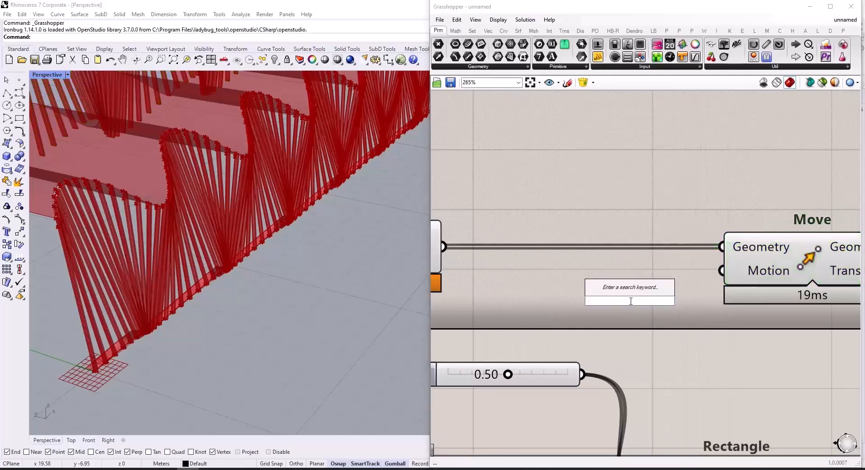
type("y")
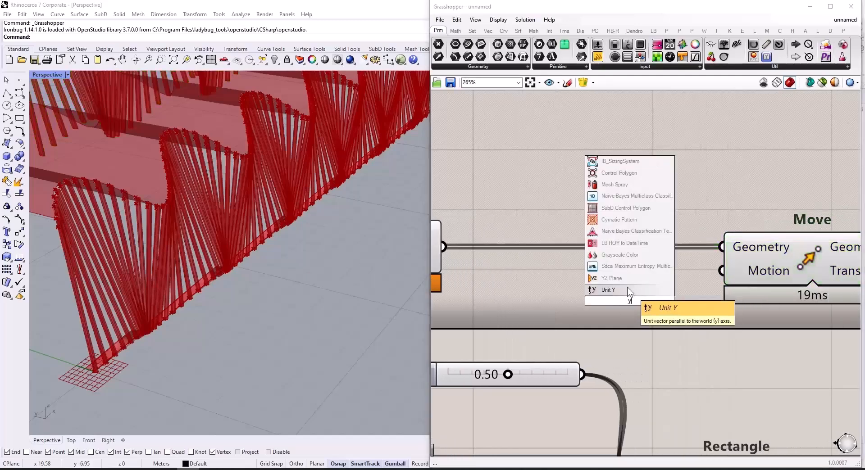
left_click(628, 290)
left_click_drag(712, 301, 721, 270)
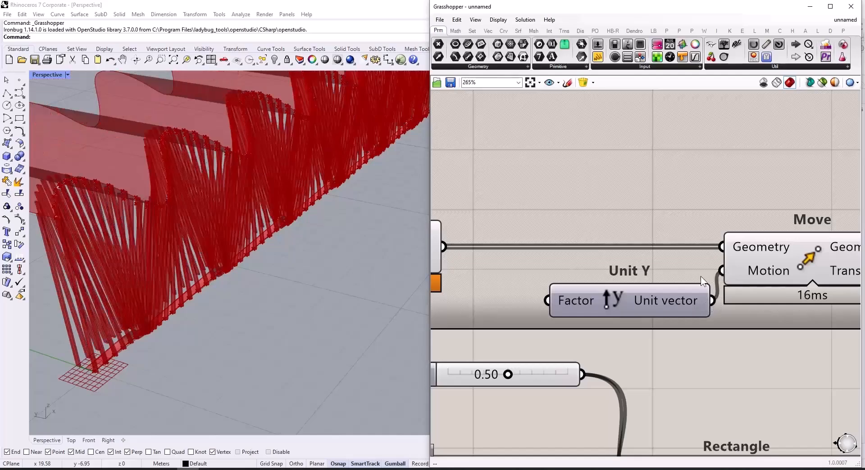
scroll(666, 272, "down", 3)
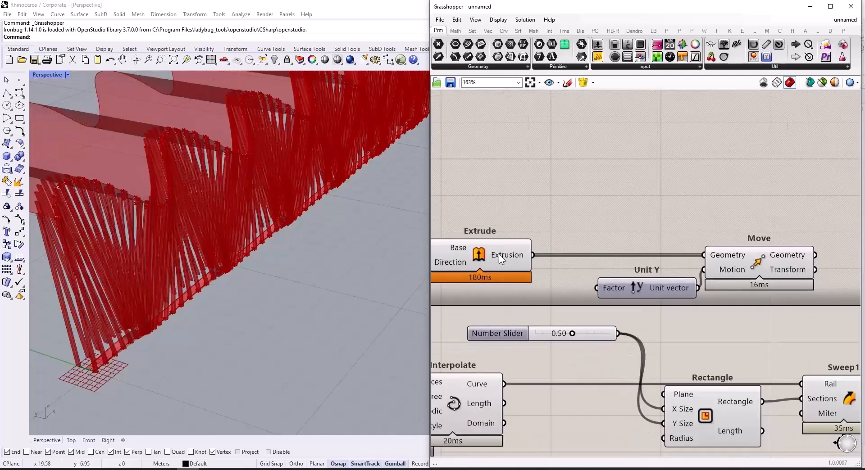
Turn off the preview of the Extrude that feeds the Move component
scroll(688, 249, "down", 4)
left_click(605, 254)
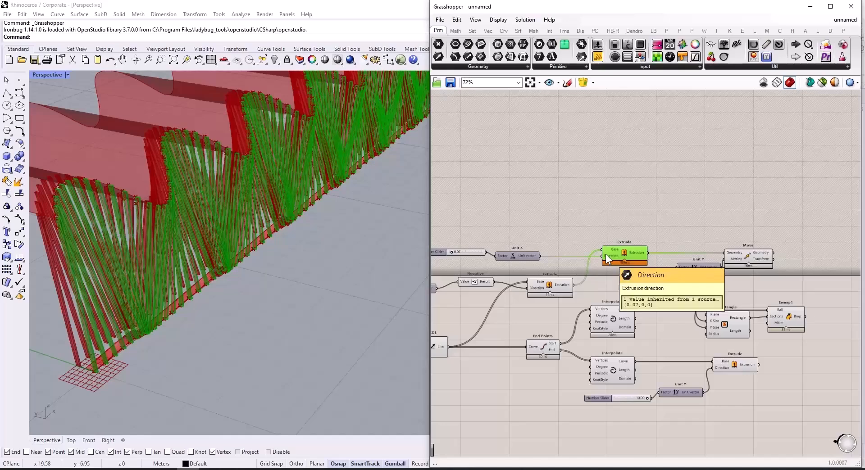
scroll(589, 268, "down", 4)
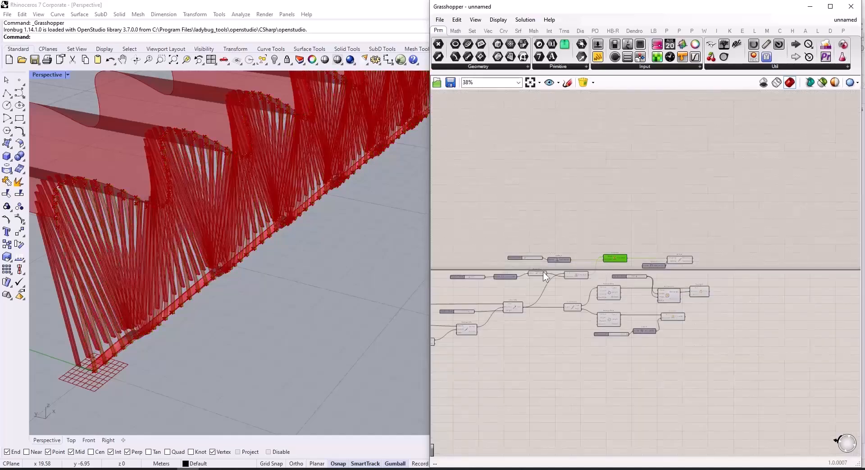
scroll(676, 262, "up", 8)
Reposition Move and its Unit Y, and wire a new 0.30 number slider into that Unit Y's Factor input
left_click_drag(676, 260, 760, 265)
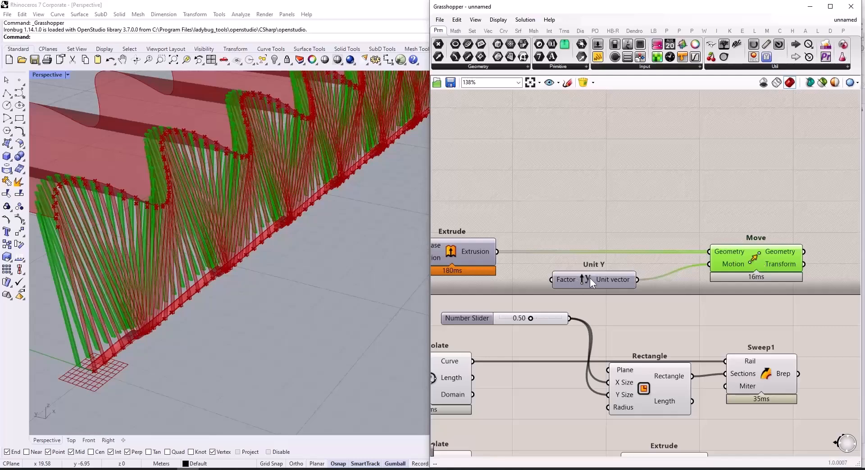
left_click_drag(590, 277, 628, 215)
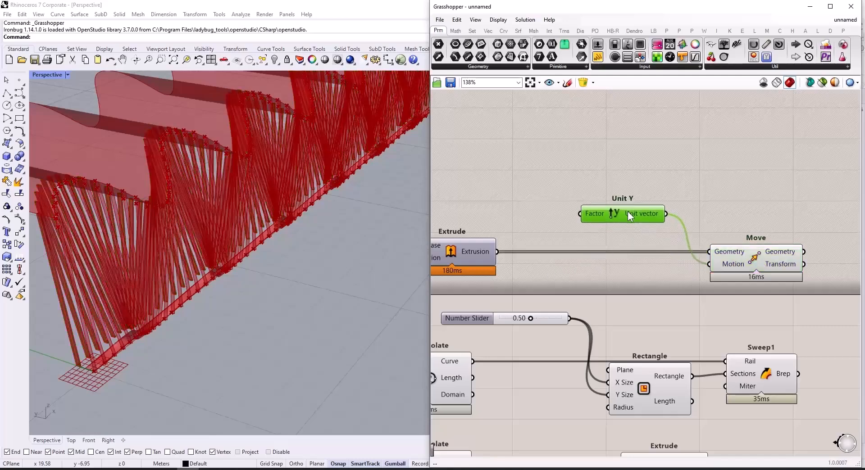
double_click(529, 213)
type(".0")
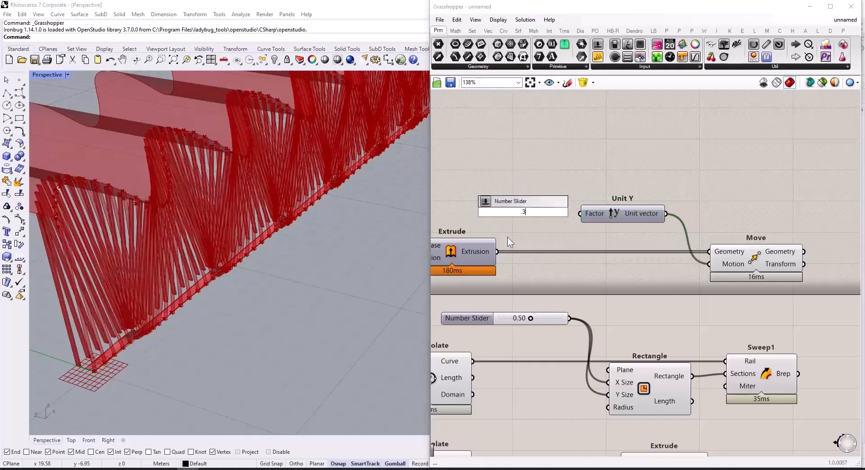
key("Return")
scroll(507, 238, "up", 3)
left_click_drag(566, 195, 636, 201)
Set the number slider feeding Move's Unit Y to 0.24
scroll(690, 226, "down", 3)
scroll(568, 205, "up", 6)
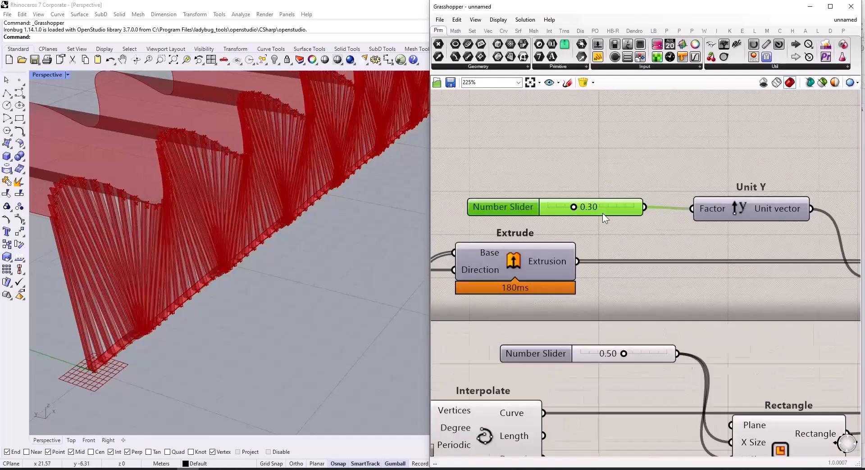
left_click_drag(550, 206, 537, 206)
scroll(736, 223, "down", 10)
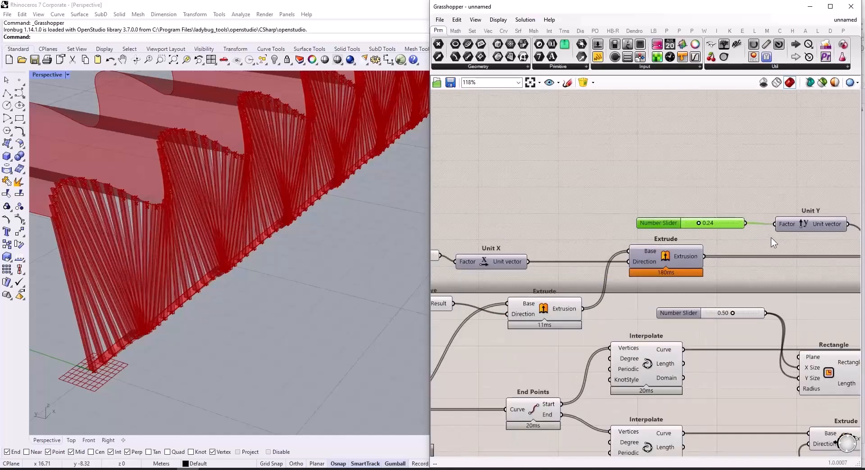
Highlight the geometry of the Move component and of the first Extrude, and inspect the doubled members in the model
left_click(854, 256)
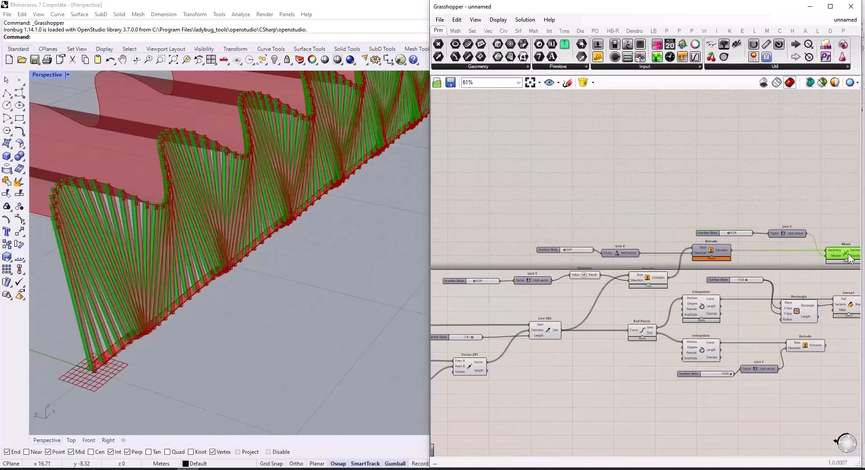
left_click(653, 280)
scroll(654, 280, "up", 3)
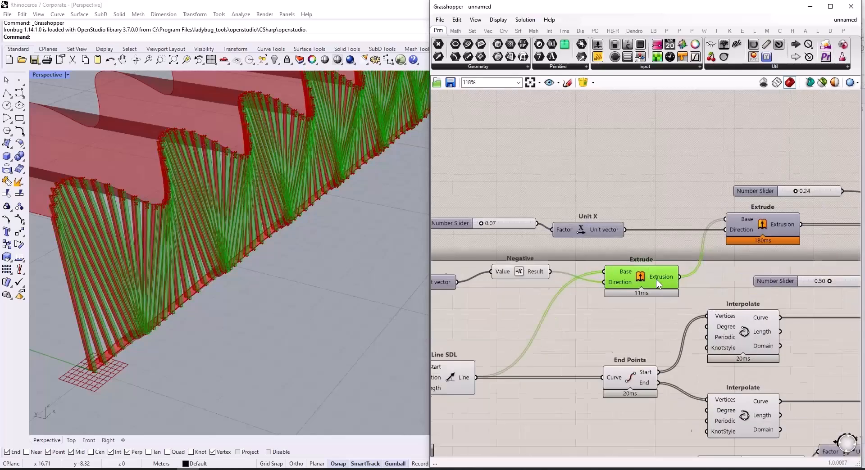
scroll(656, 279, "up", 4)
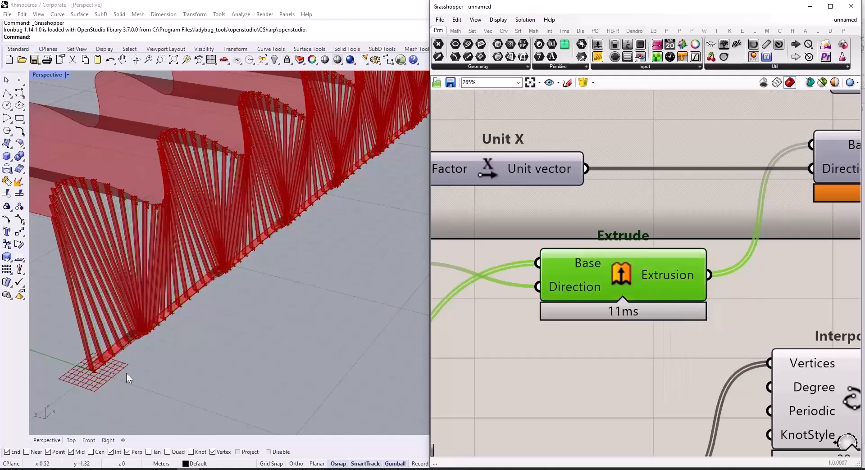
mouse_move(127, 379)
right_mouse_down()
mouse_move(159, 356)
mouse_move(134, 375)
right_mouse_up()
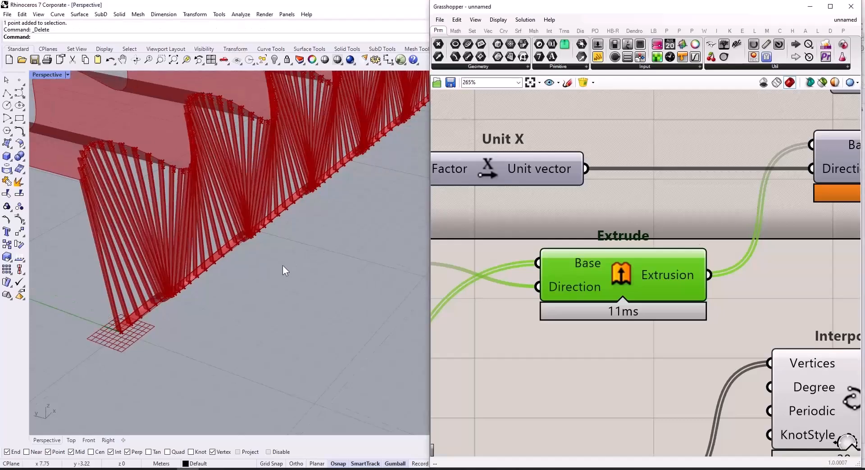
Rearrange the Move, Sweep1 and roof Extrude components into one vertical column at the end of the definition
scroll(588, 286, "down", 8)
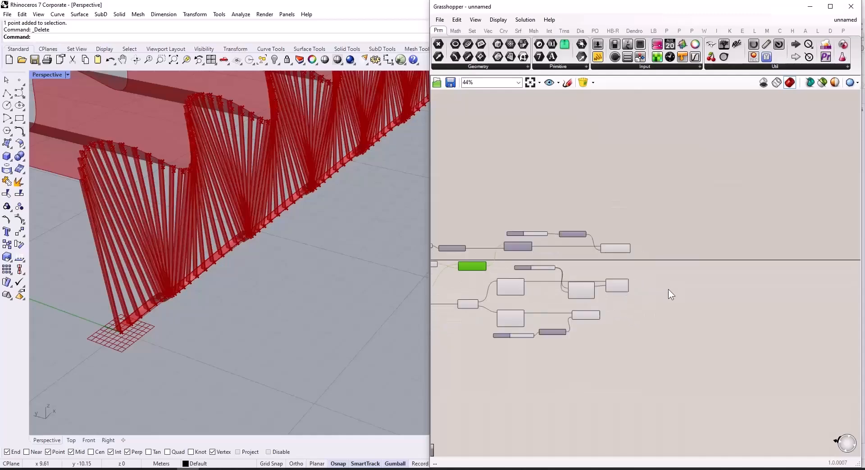
scroll(668, 290, "up", 1)
scroll(594, 245, "up", 3)
left_click_drag(604, 242, 741, 236)
left_click_drag(609, 317, 734, 307)
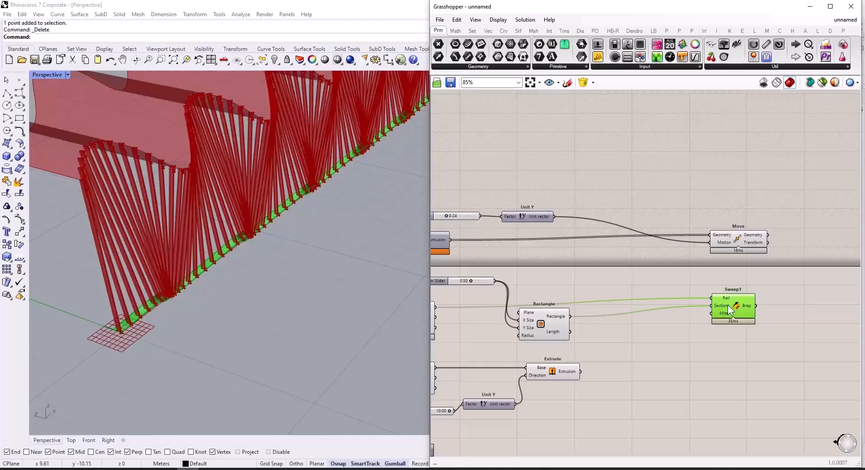
left_click_drag(552, 371, 752, 367)
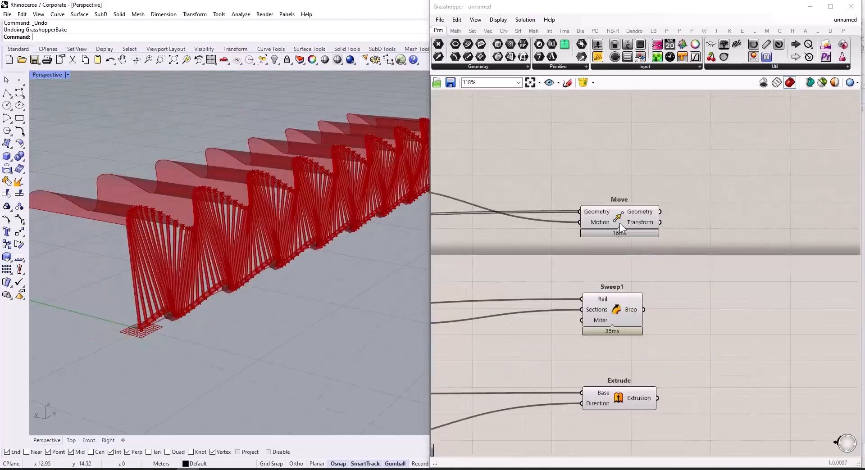
Bake the geometry of the Move, Sweep1 and roof Extrude components into the Rhino model
left_click(623, 213)
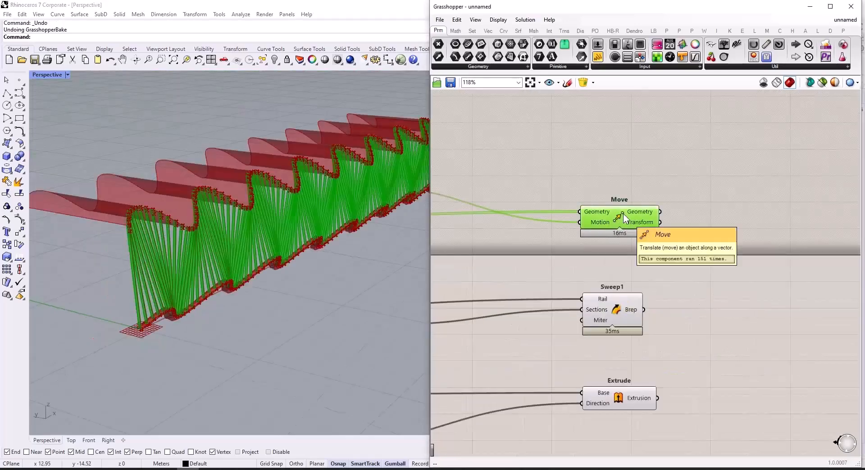
middle_click(621, 216)
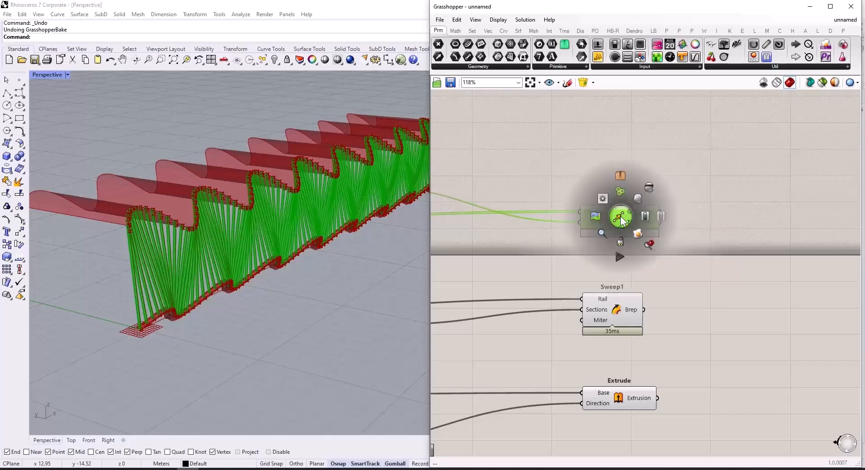
left_click(636, 236)
left_click(619, 313)
middle_click(618, 313)
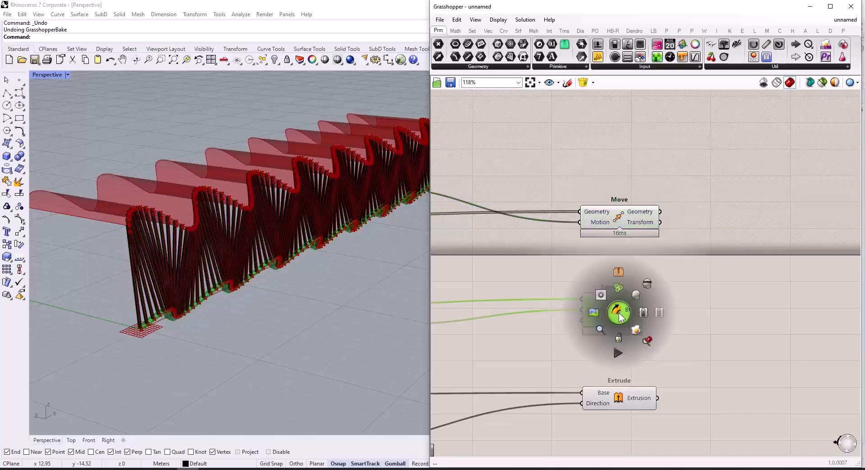
left_click(636, 330)
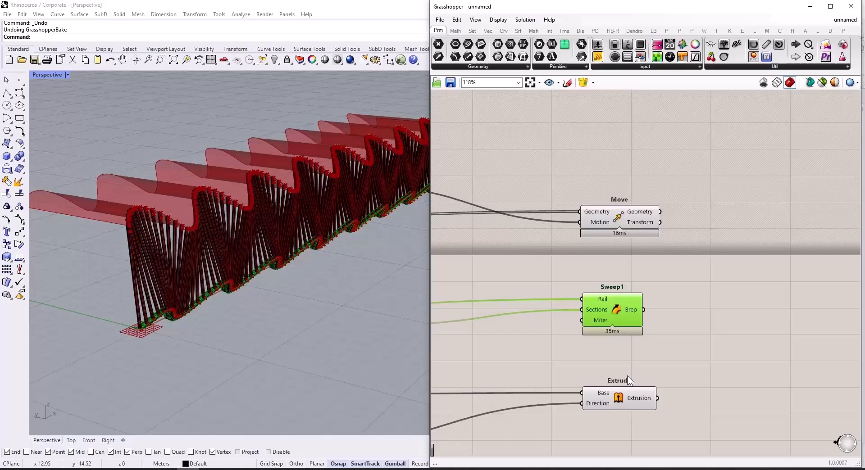
left_click(623, 399)
middle_click(623, 399)
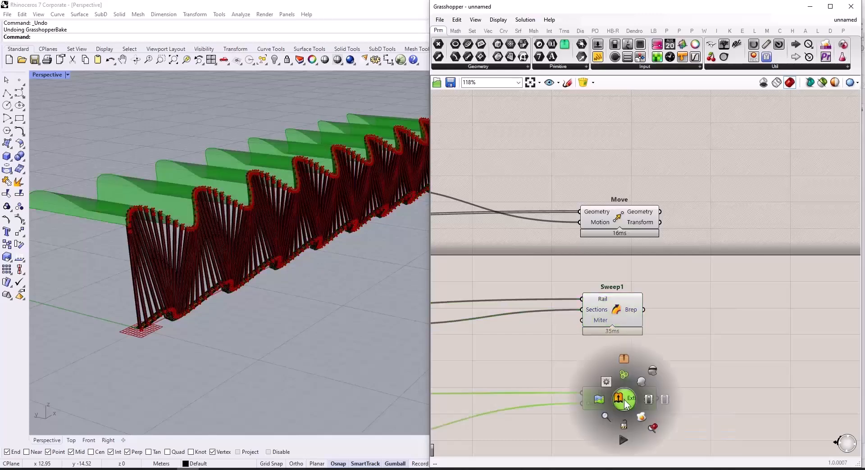
left_click(641, 418)
Minimize Grasshopper and move all the baked geometry along the X axis, clear of the preview
left_click(810, 7)
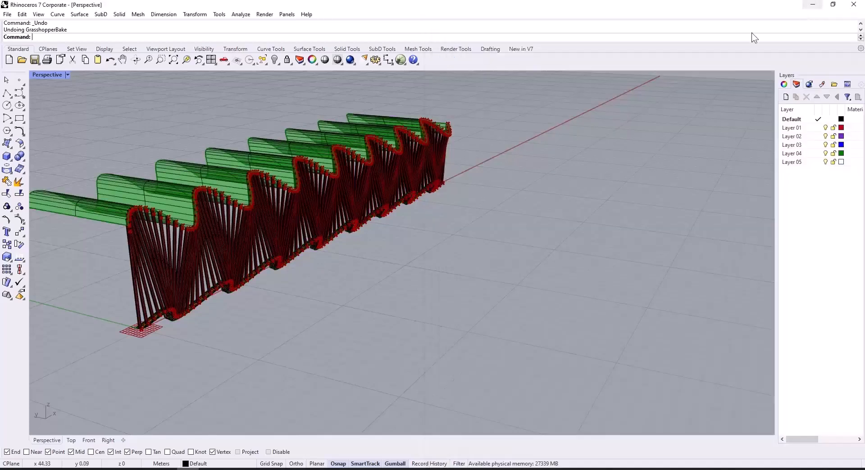
scroll(336, 290, "down", 3)
right_click_drag(336, 290, 589, 164)
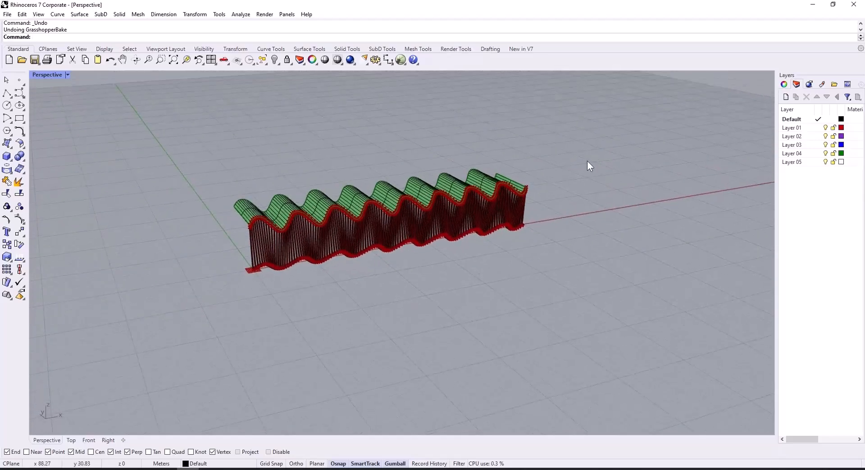
left_click_drag(586, 123, 144, 345)
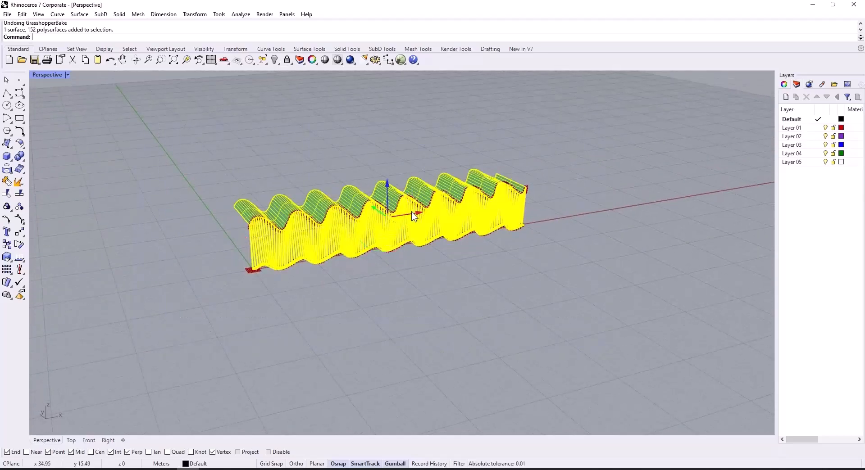
left_click_drag(412, 212, 653, 171)
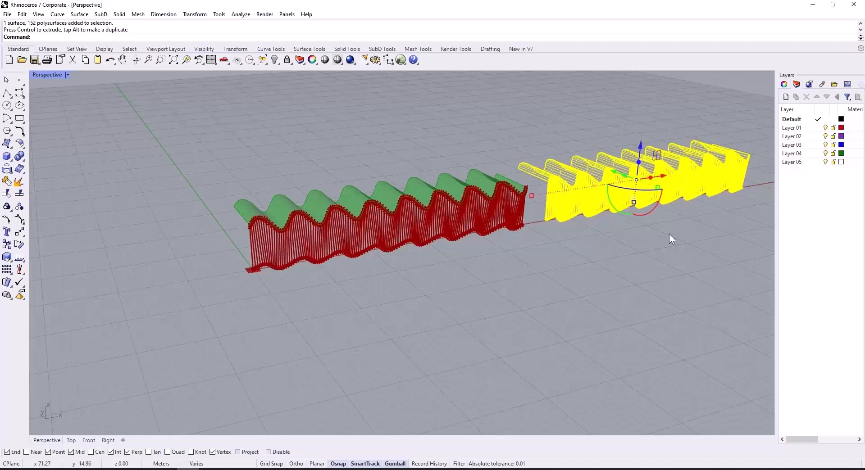
right_click_drag(466, 331, 517, 331)
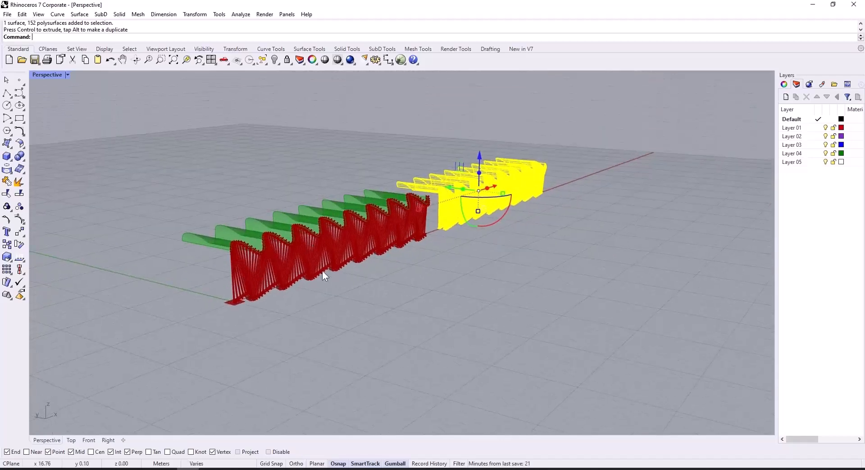
Close the Grasshopper window and move the baked geometry back along the X axis to the origin, then deselect it
left_click(400, 60)
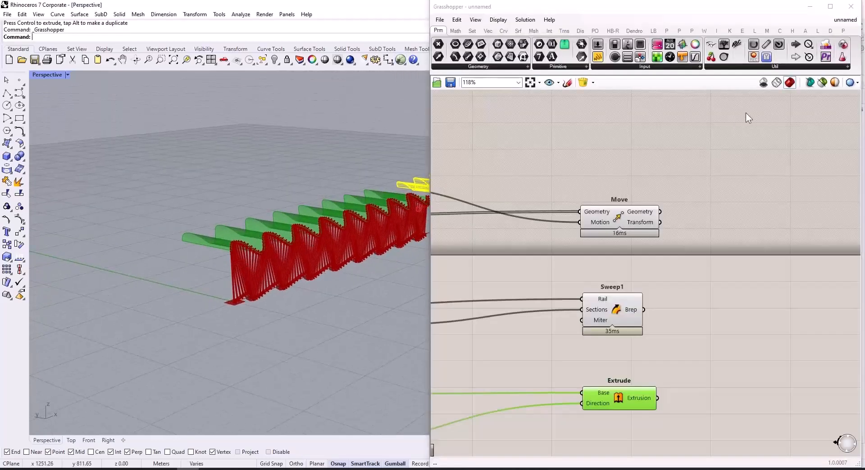
left_click(846, 10)
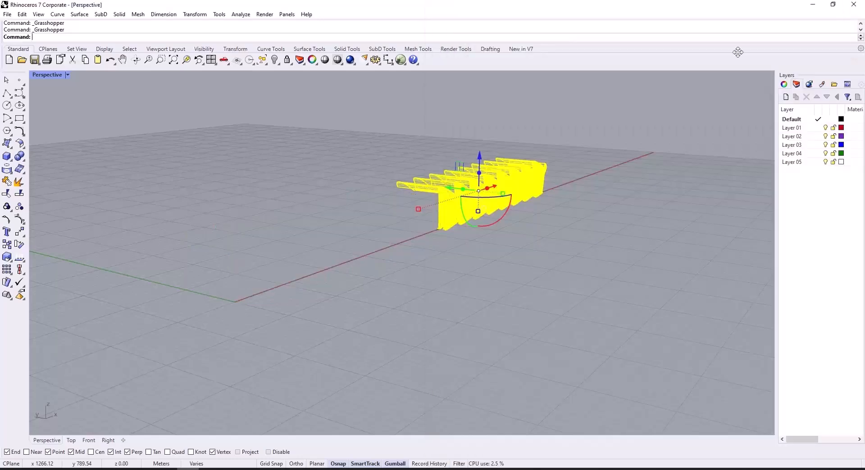
left_click_drag(493, 186, 331, 258)
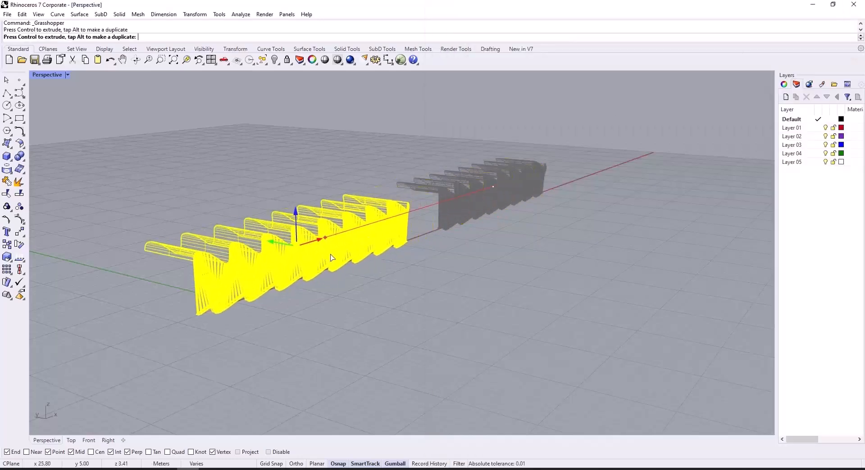
right_click_drag(375, 316, 423, 306)
left_click(300, 331)
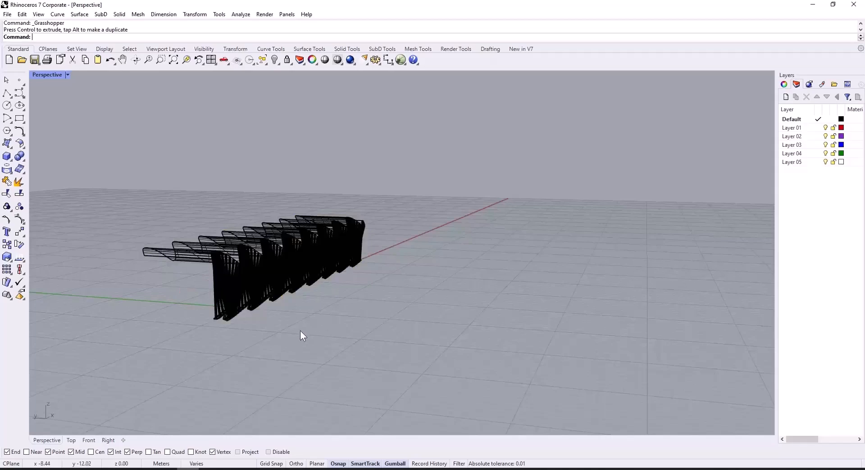
Set the Perspective viewport's display mode to Shaded and view the baked structure from above
scroll(237, 296, "up", 5)
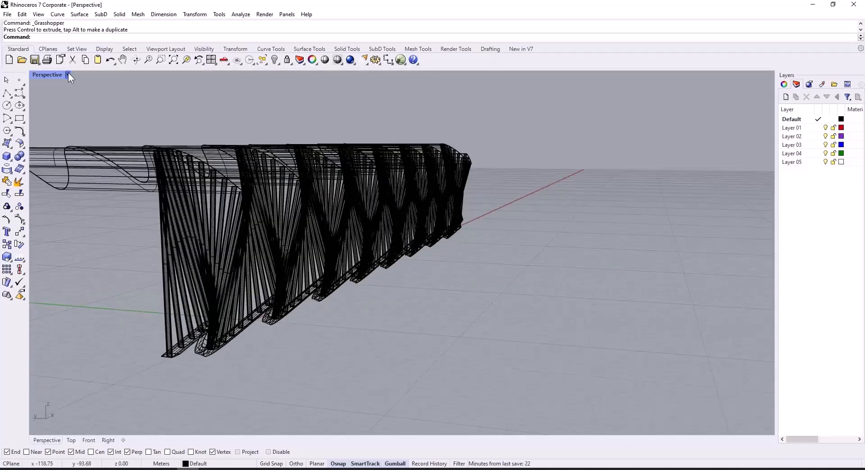
left_click(67, 75)
left_click(71, 120)
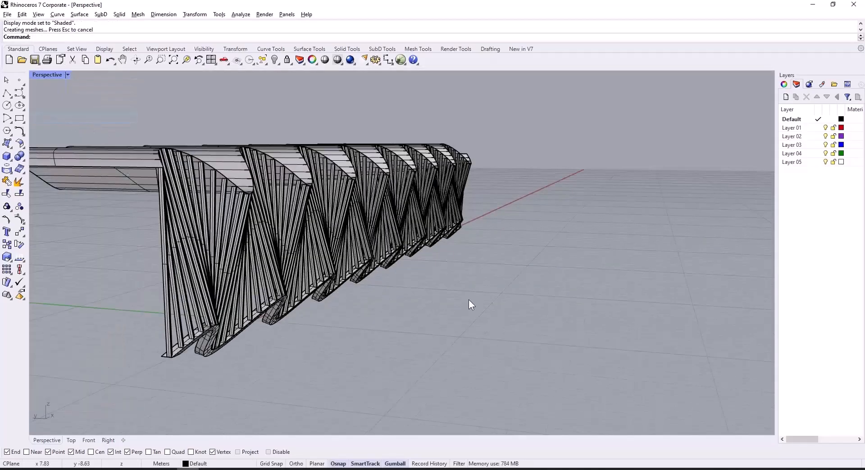
mouse_move(468, 303)
right_mouse_down()
mouse_move(380, 315)
mouse_move(387, 266)
mouse_move(433, 330)
mouse_move(415, 342)
mouse_move(444, 320)
mouse_move(472, 316)
mouse_move(440, 322)
right_mouse_up()
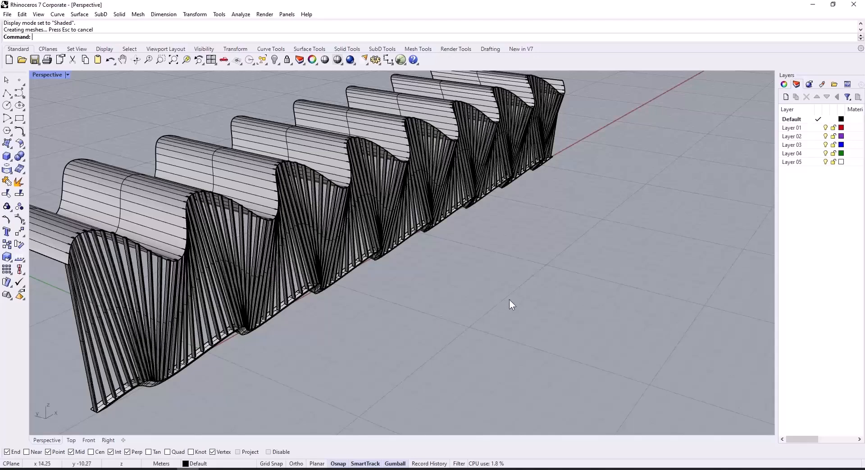
Align the roof surface's wavy outer edge to a single world Y position with SetPt, using only Set Y
scroll(509, 299, "down", 2)
right_click_drag(233, 270, 355, 318)
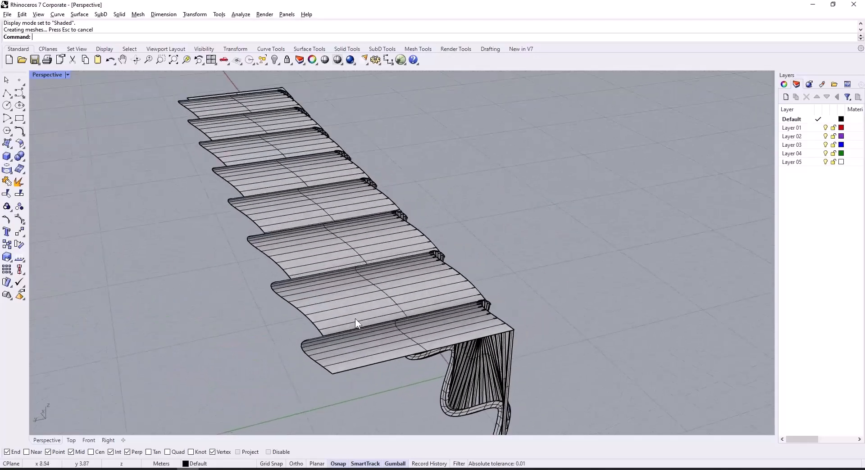
left_click(265, 252, "ctrl+shift")
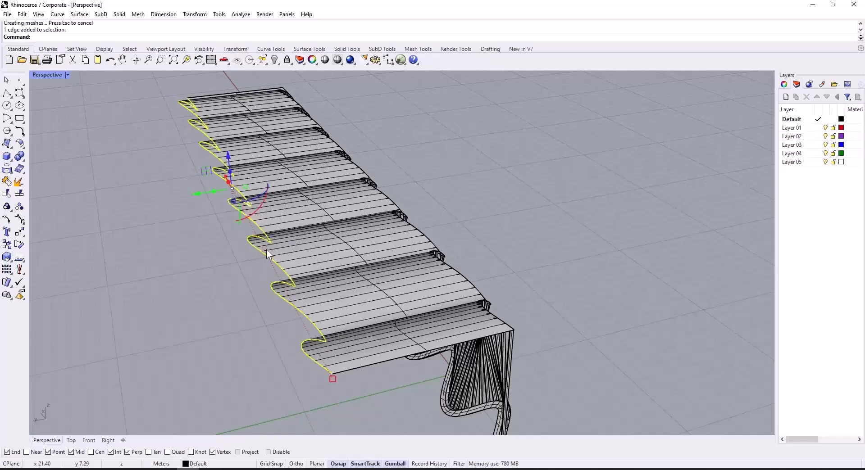
type("Se")
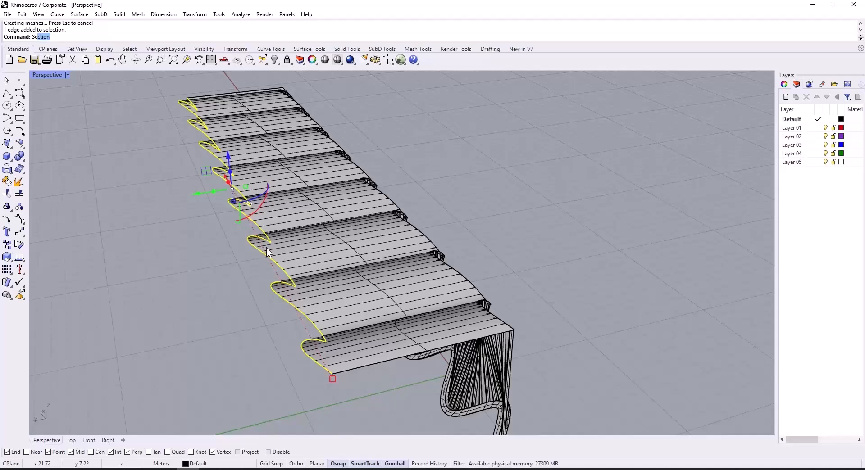
type("tPt")
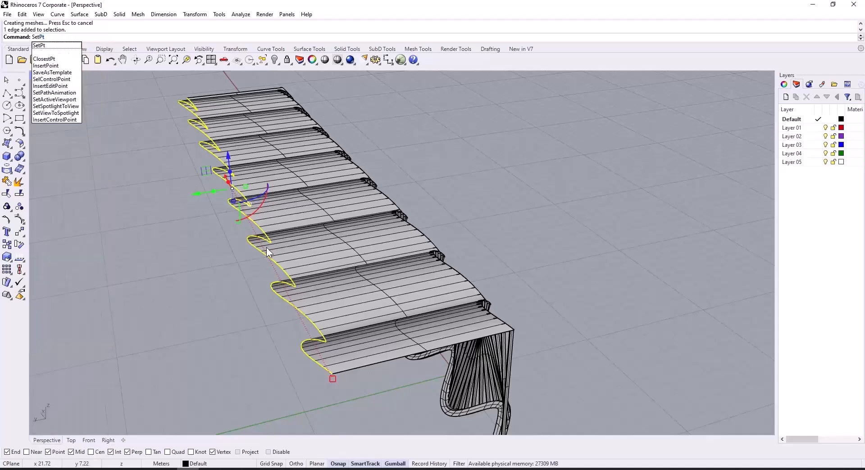
key("Return")
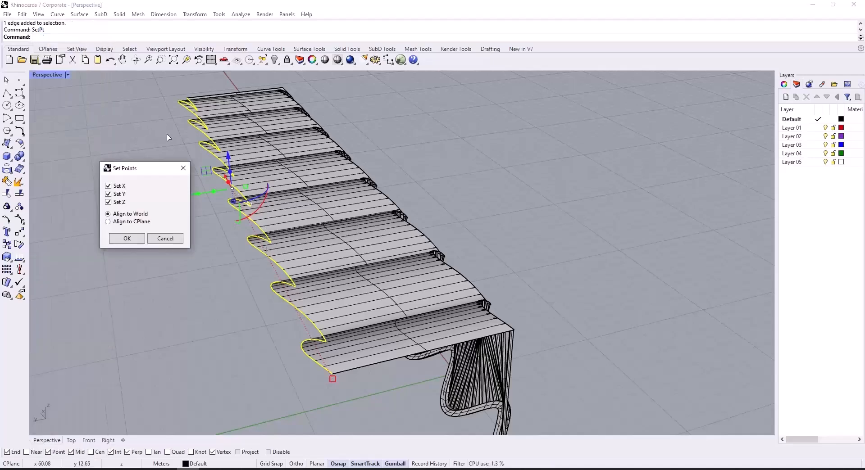
left_click(126, 239)
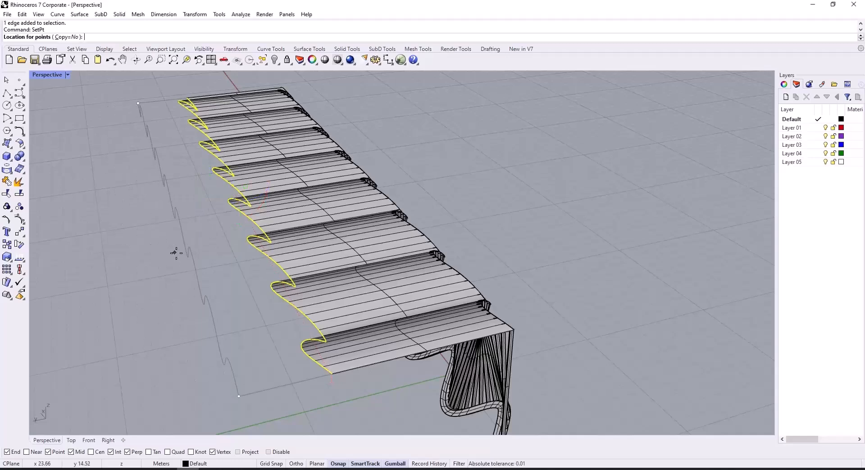
left_click(231, 270)
Copy the roof's aligned outer edge straight down as a separate curve below the roof
scroll(364, 271, "down", 3)
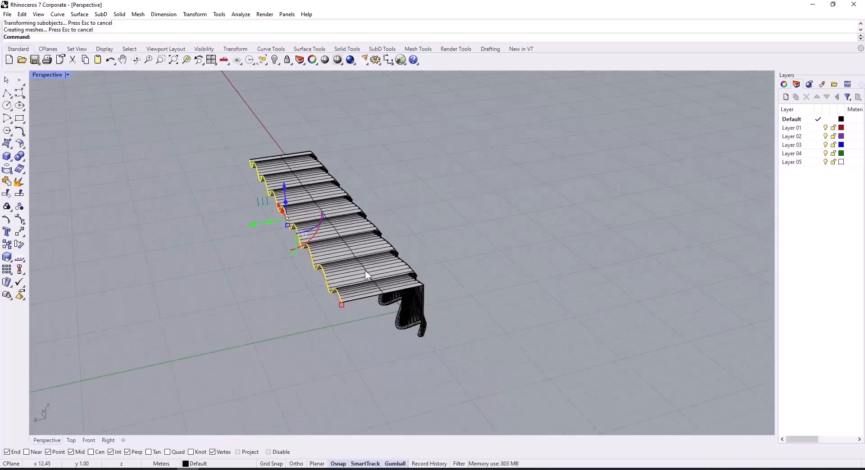
right_click_drag(365, 271, 320, 239)
scroll(286, 199, "up", 4)
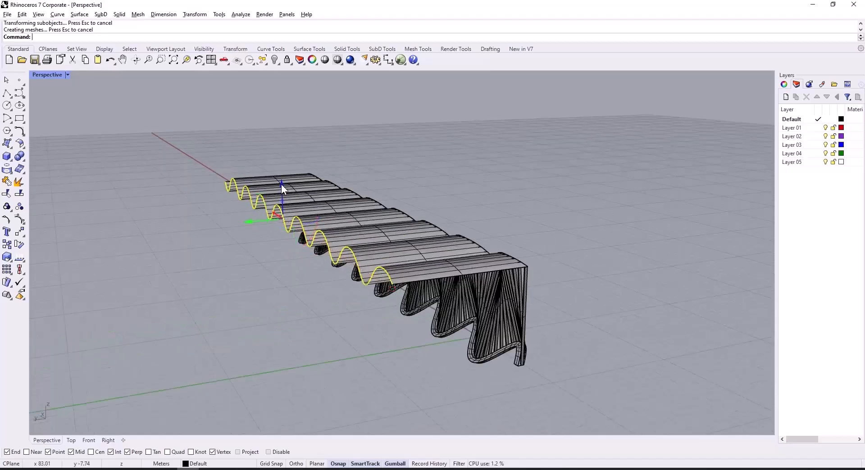
left_click_drag(281, 185, 288, 240)
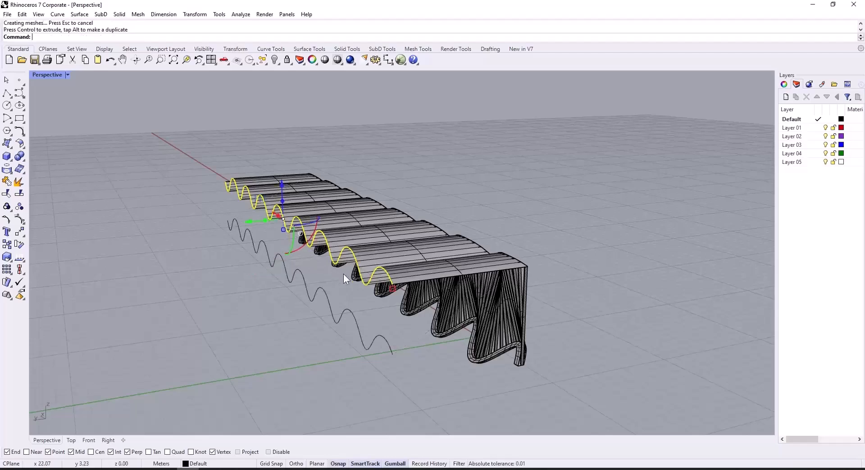
Flatten the lower wavy curve into a straight line with SetPt, using only Set Z aligned to the CPlane, at a level below the roof
left_click_drag(350, 302, 324, 329)
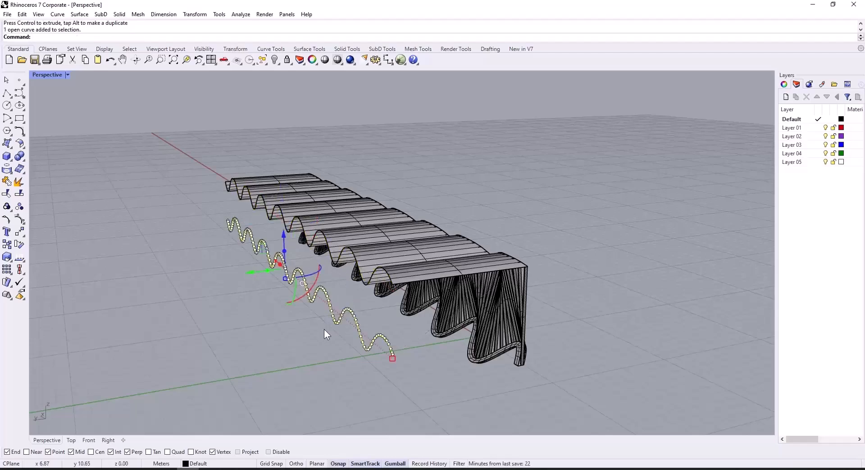
type("SetPt")
key("Return")
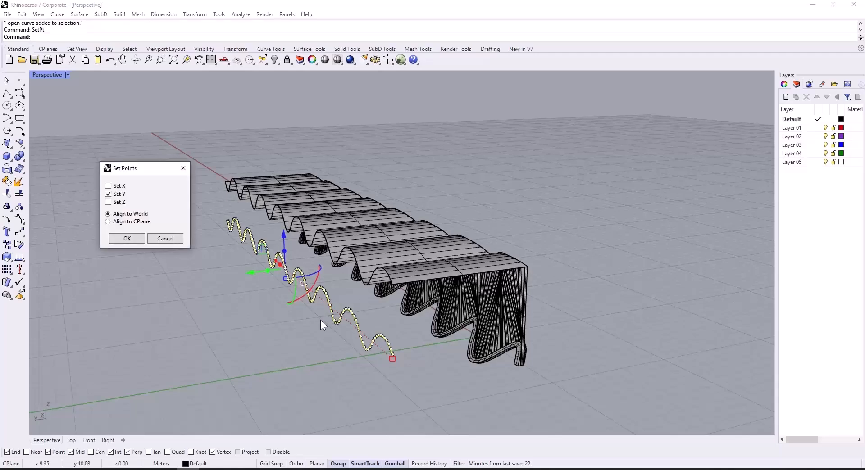
left_click(108, 202)
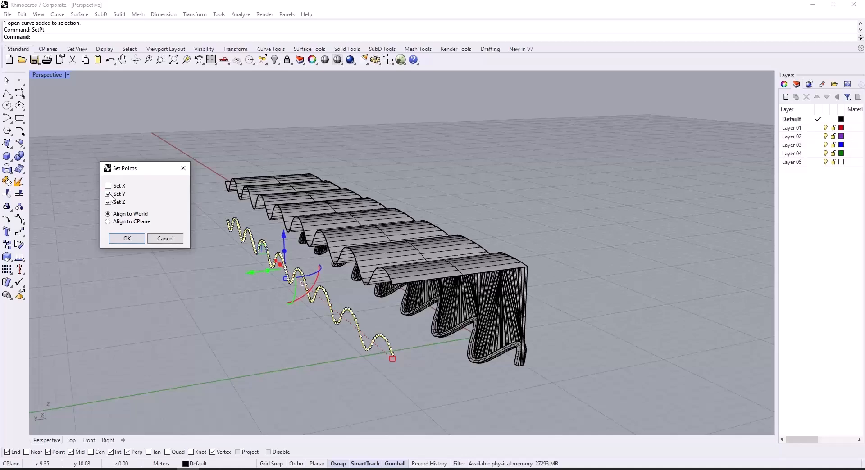
left_click(118, 222)
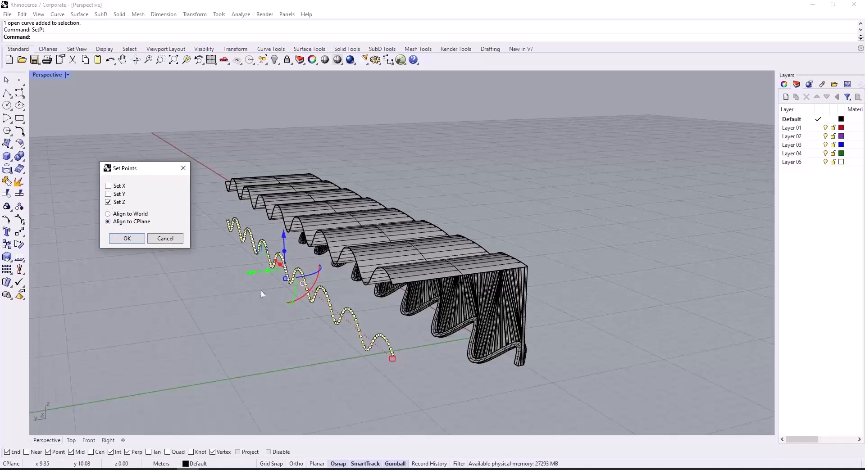
left_click(126, 238)
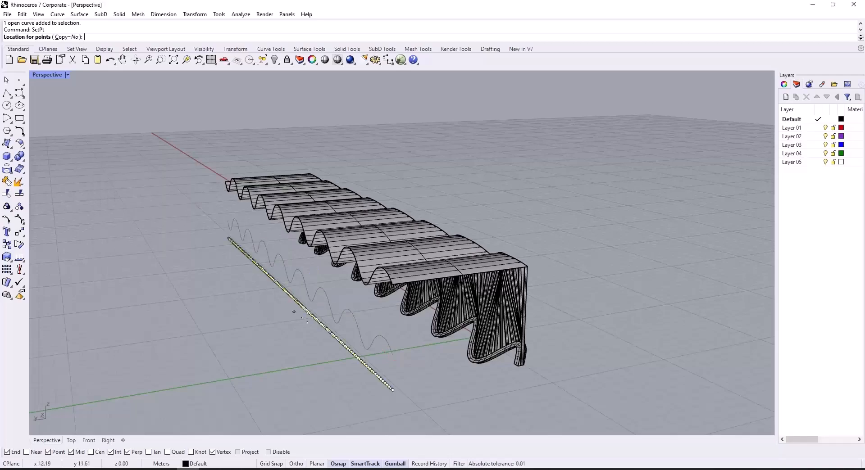
left_click(354, 382)
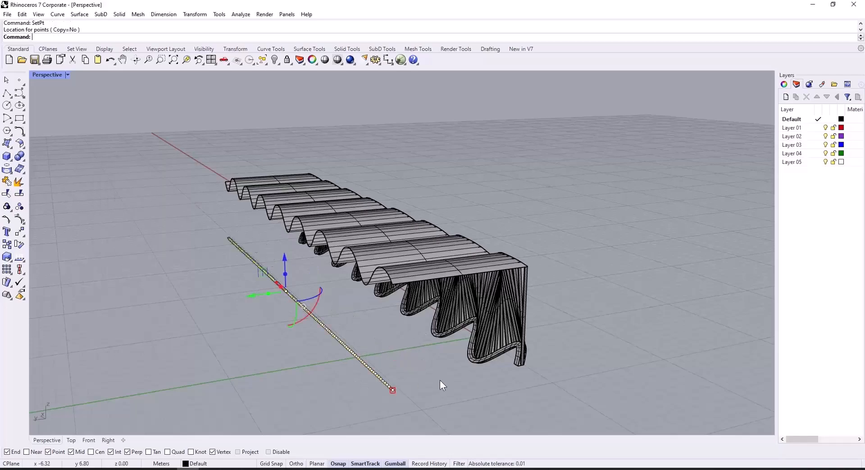
Shift the flattened curve slightly along the Y axis and extrude it up to the roof surface with ExtrudeCrv's ToBoundary option
right_click_drag(440, 384, 369, 396)
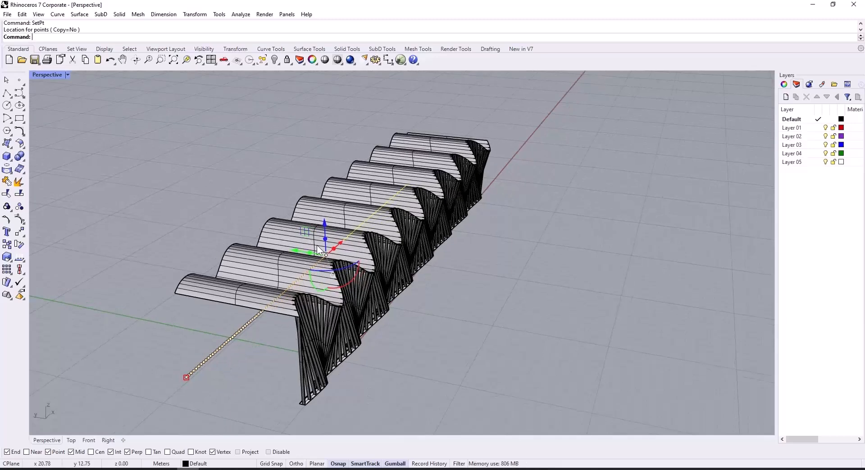
left_click_drag(296, 252, 301, 258)
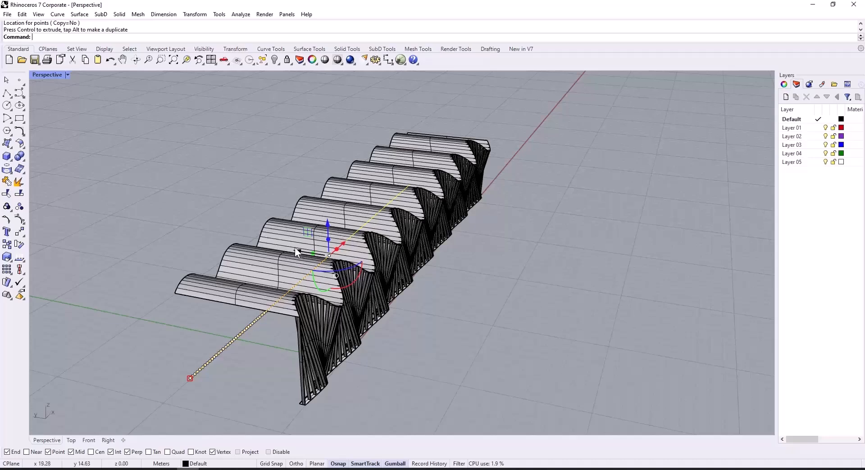
type("ExtractWireframe")
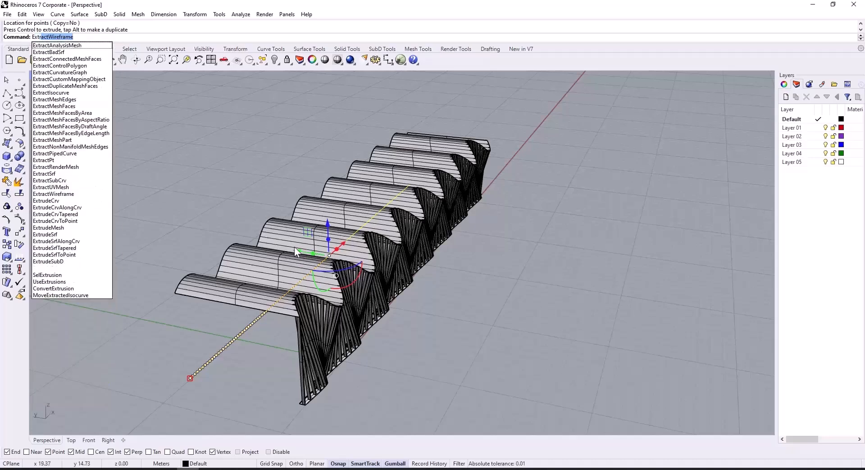
left_click(77, 201)
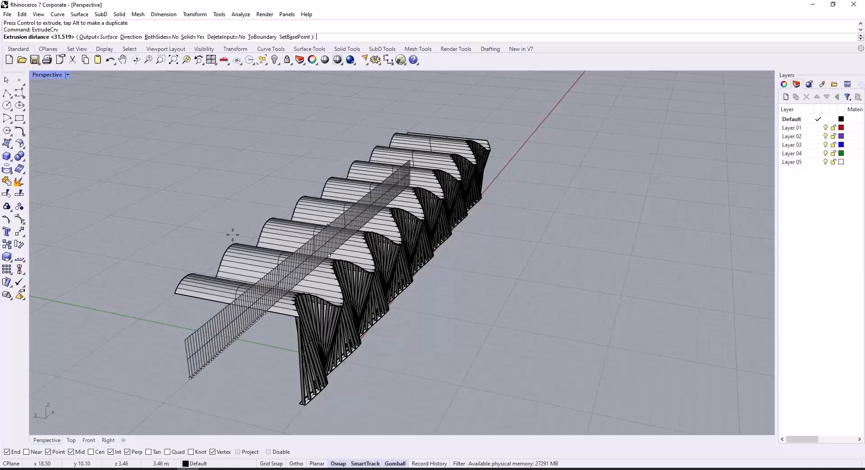
left_click(262, 37)
left_click(315, 214)
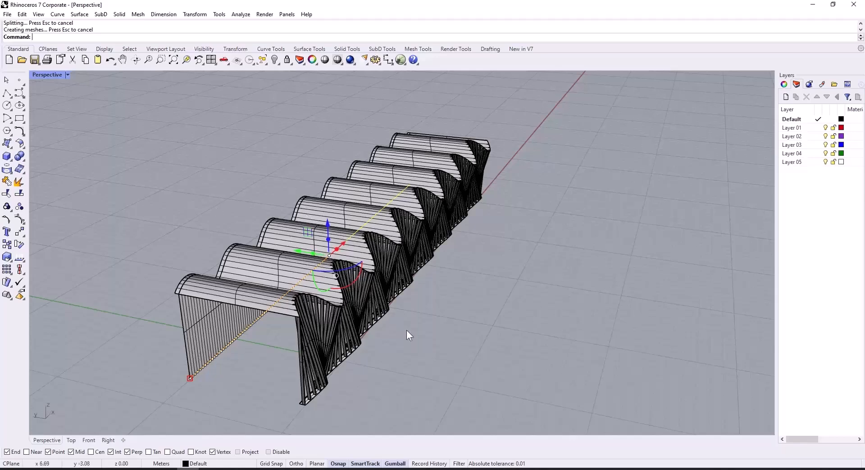
left_click(443, 367)
Thicken the wavy roof surface slightly upward into a solid with ExtrudeSrf
right_click_drag(443, 367, 218, 320)
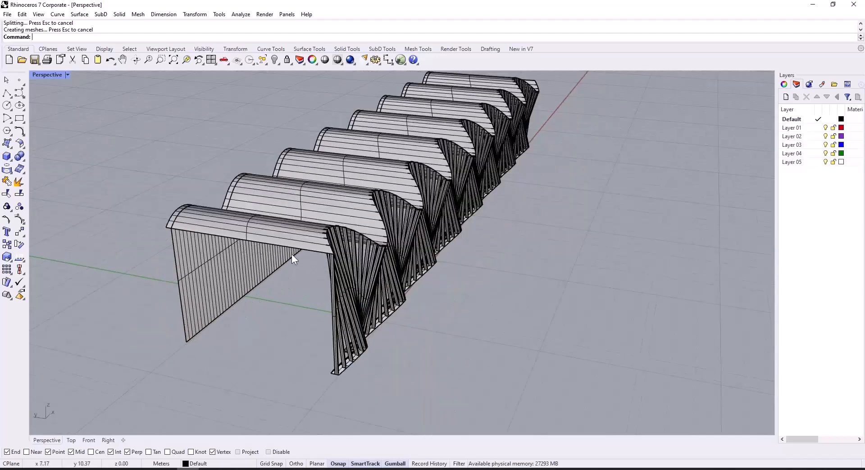
left_click(321, 206)
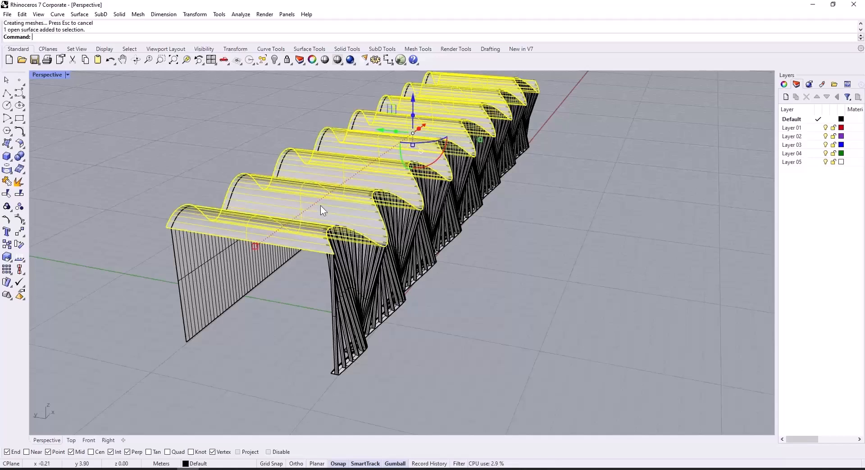
type("ExtrudeCrv")
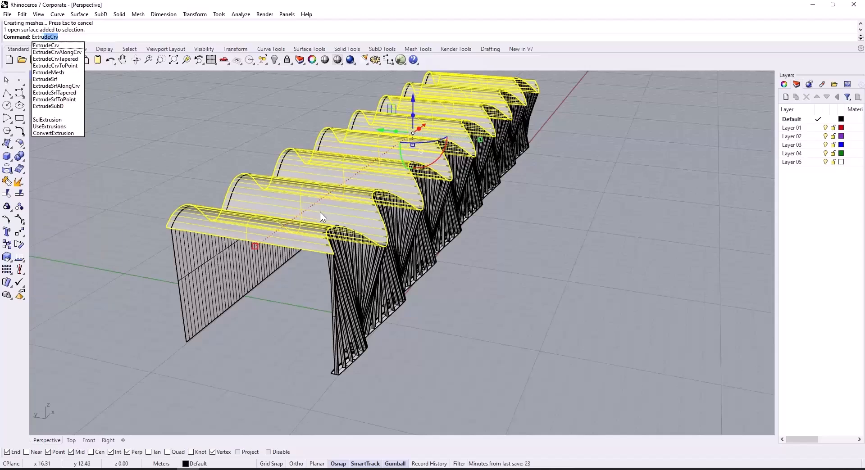
left_click(62, 78)
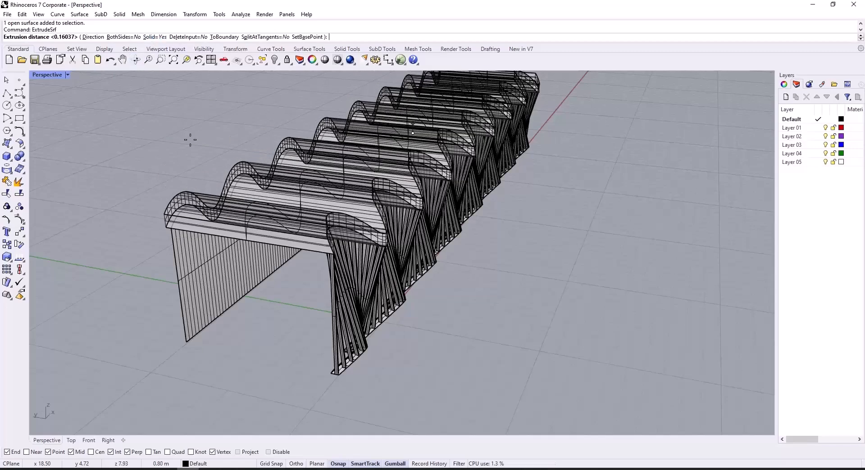
left_click(193, 145)
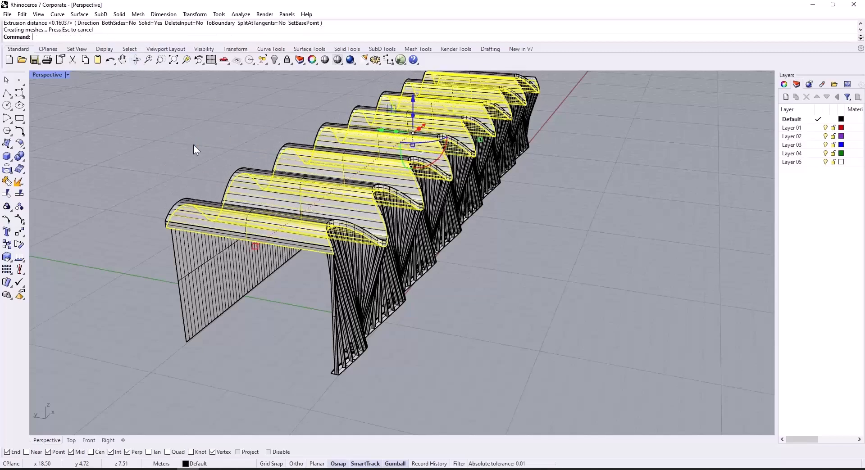
Nudge the wavy base beam slightly along the Y axis under the vertical members and deselect it
right_click_drag(463, 361, 414, 353, "shift")
scroll(355, 381, "up", 10)
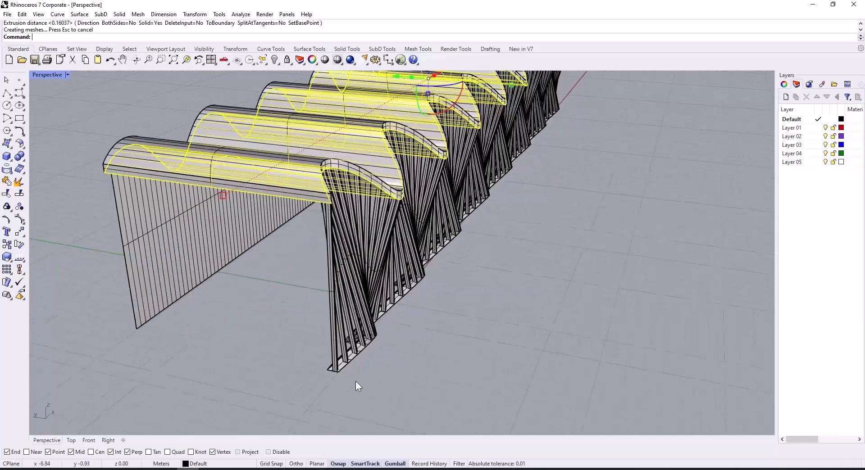
left_click(312, 321)
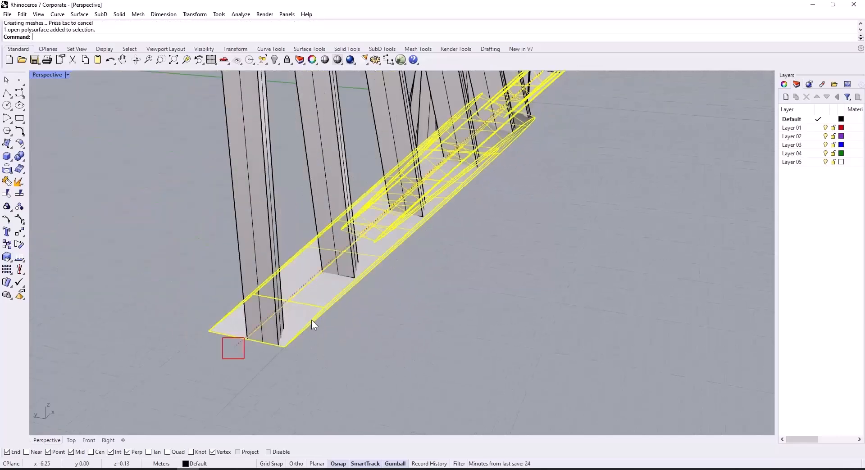
scroll(318, 328, "down", 12)
right_click_drag(320, 330, 348, 262)
left_click(358, 272)
scroll(359, 285, "down", 5)
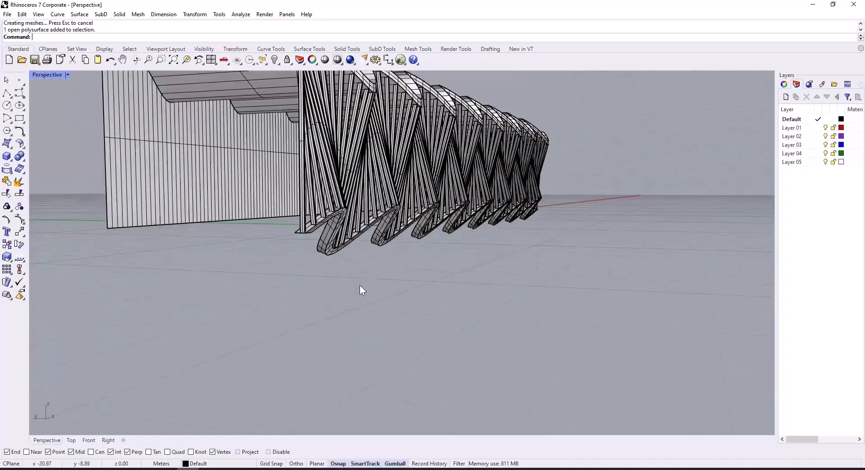
right_click_drag(375, 297, 368, 317)
scroll(325, 279, "up", 4)
scroll(326, 279, "up", 5)
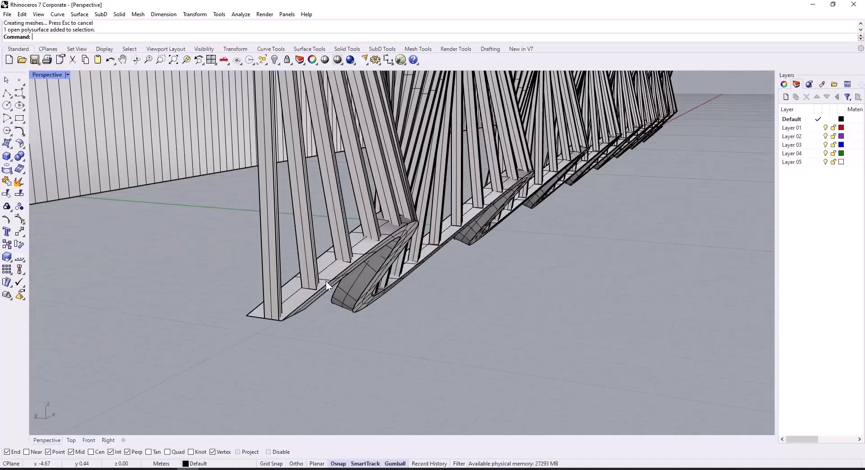
left_click(326, 280)
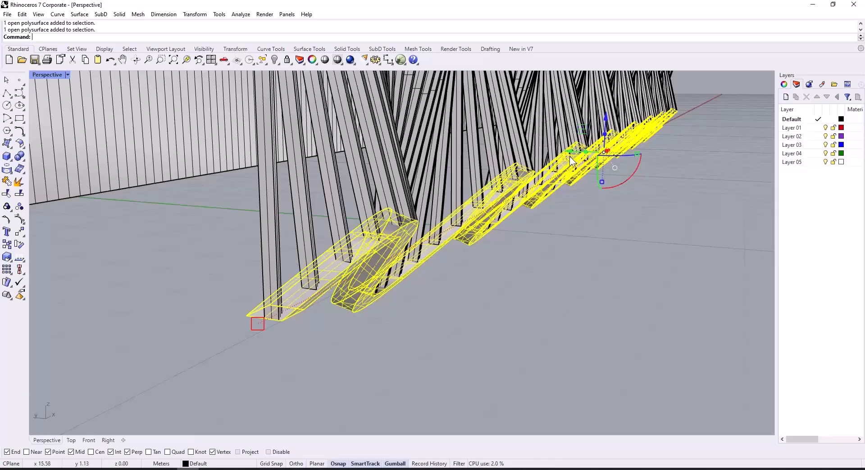
left_click_drag(571, 152, 571, 154)
left_click(567, 329)
Create a large rectangular ground plane around the structure with the three-point plane tool
scroll(453, 319, "down", 5)
scroll(453, 318, "down", 3)
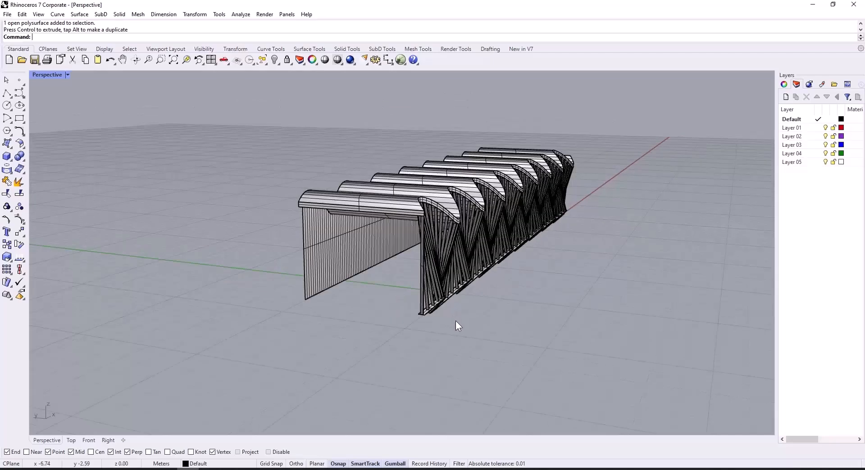
right_click_drag(506, 335, 440, 364)
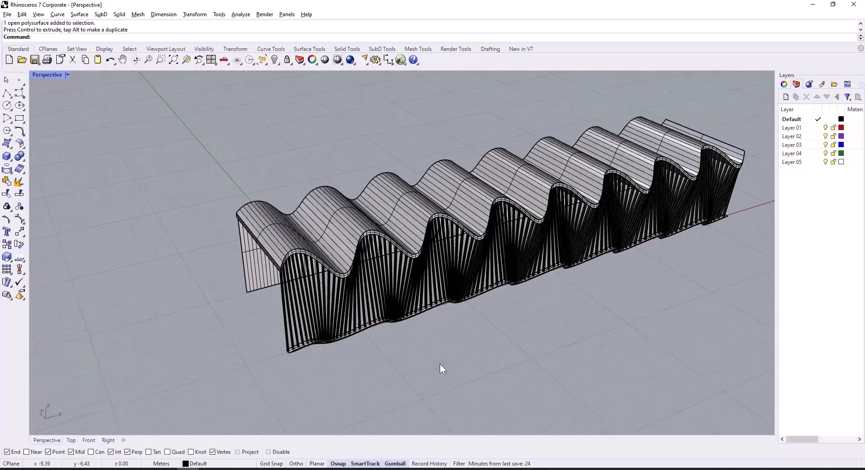
left_click(11, 148)
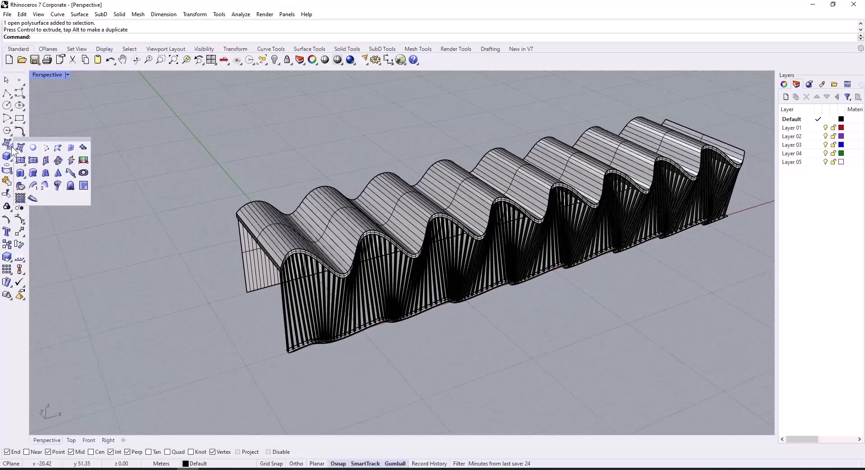
left_click(33, 160)
scroll(269, 365, "down", 5)
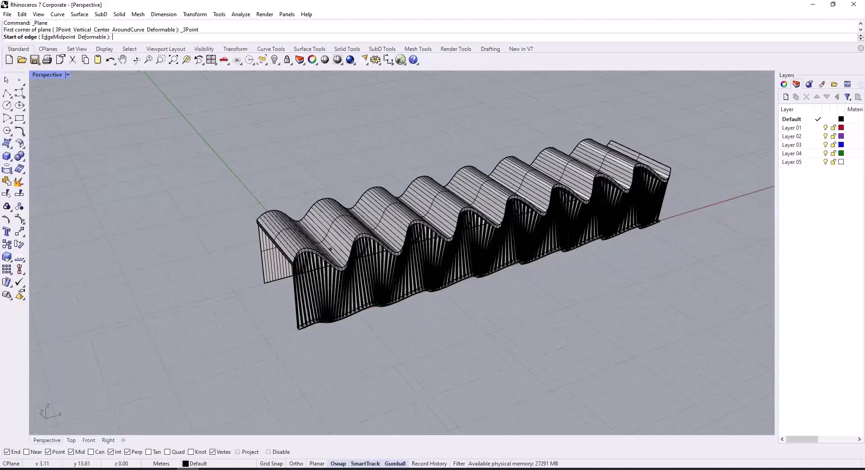
left_click(269, 364)
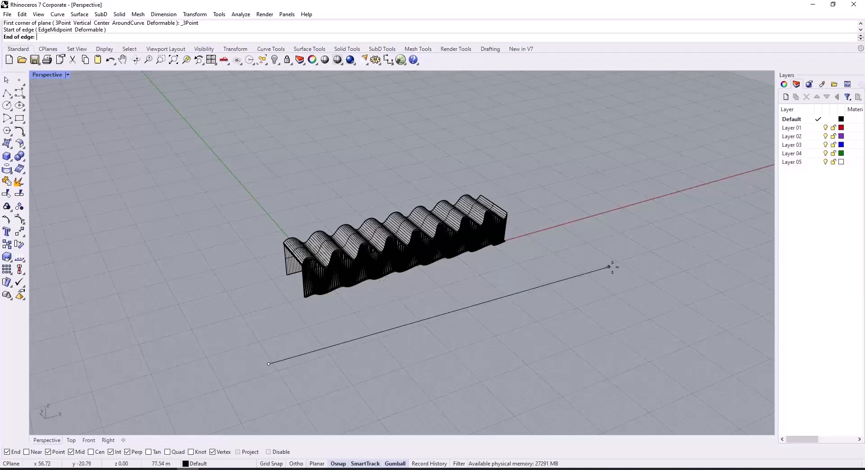
left_click(625, 251)
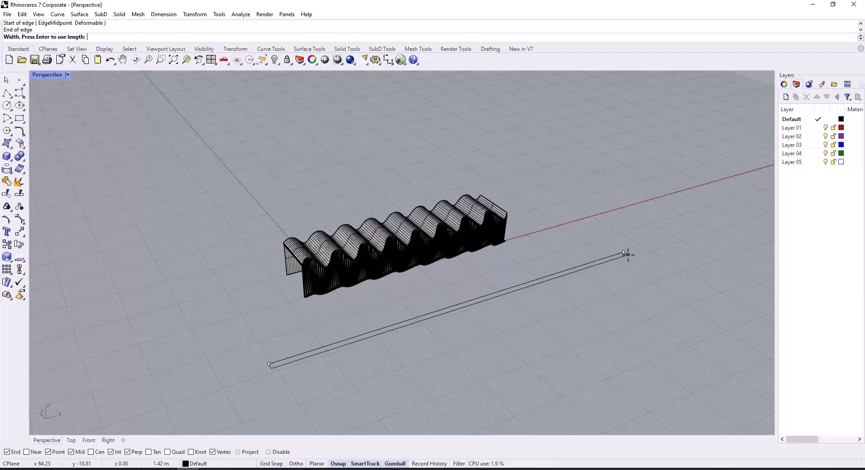
left_click(532, 174)
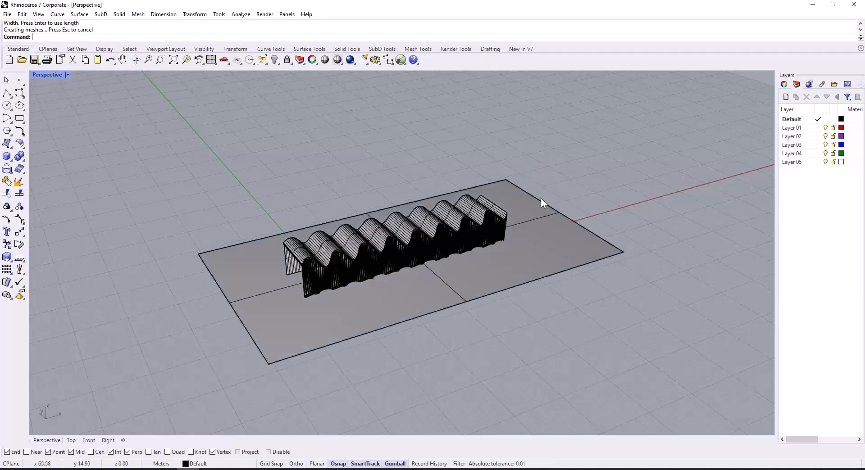
In the Front view, raise the whole structure until its wavy base rests on the ground plane, and return to the Perspective view
right_click_drag(521, 309, 554, 293)
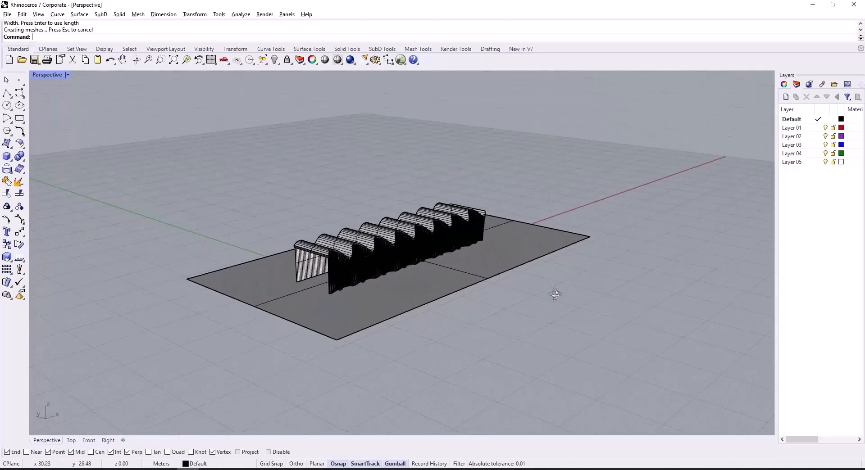
right_click_drag(467, 313, 339, 327)
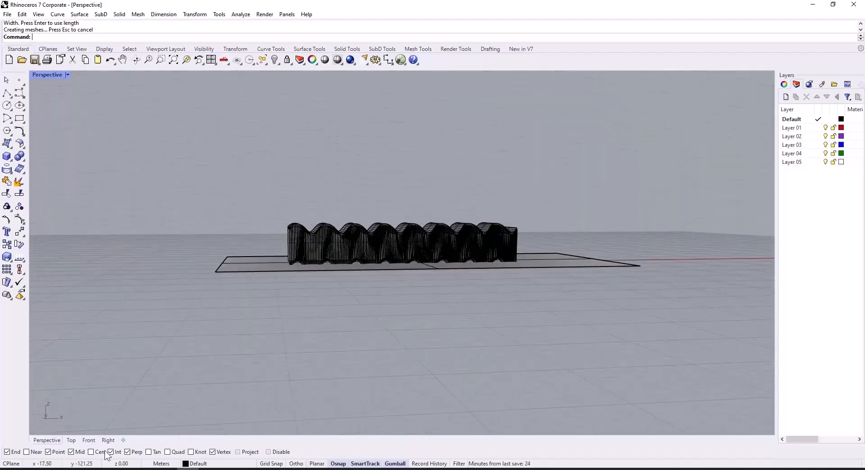
left_click(90, 440)
left_click_drag(720, 161, 326, 248)
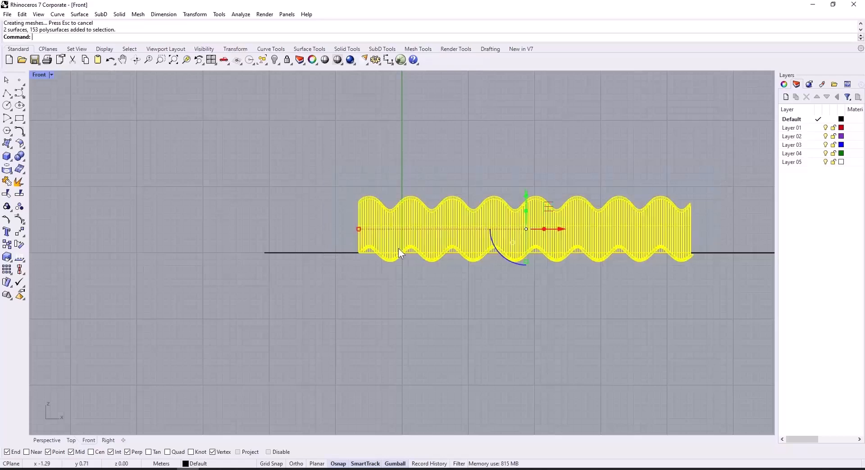
scroll(541, 217, "up", 3)
scroll(541, 218, "up", 1)
left_click_drag(471, 220, 481, 203)
scroll(361, 211, "down", 3)
scroll(295, 272, "down", 2)
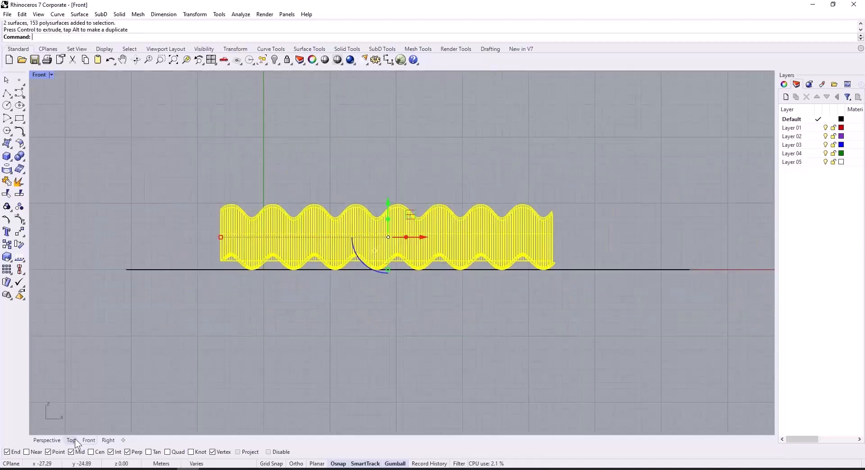
left_click(47, 440)
right_click_drag(278, 362, 489, 343)
left_click(504, 345)
Select only the vertical members between the roof and base beam, and move them to Layer 01
scroll(473, 300, "up", 4)
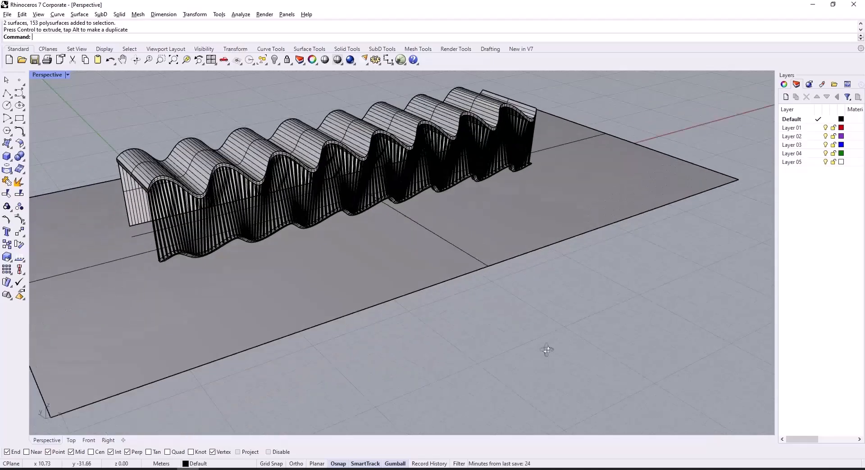
right_click_drag(546, 350, 483, 318)
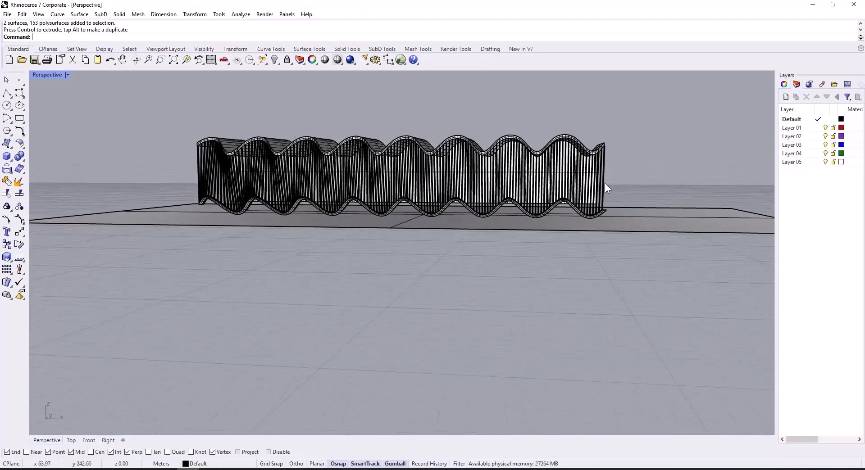
left_click_drag(623, 168, 532, 180)
left_click_drag(308, 180, 183, 178)
mouse_move(261, 295)
right_mouse_down()
mouse_move(293, 315)
mouse_move(341, 324)
right_mouse_up()
right_click_drag(341, 325, 348, 325)
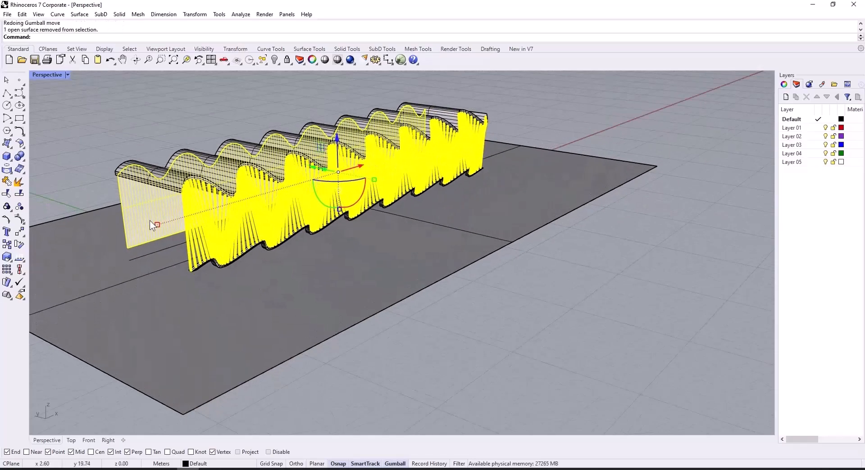
left_click(150, 220, "ctrl")
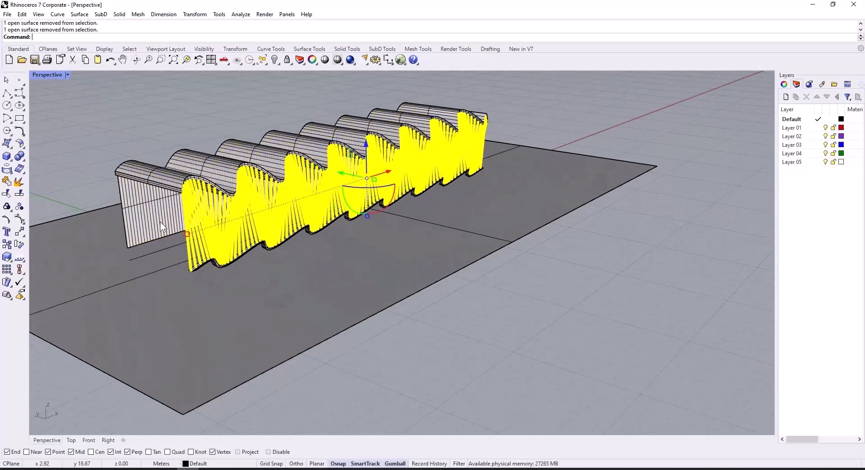
left_click(797, 129)
right_click(798, 129)
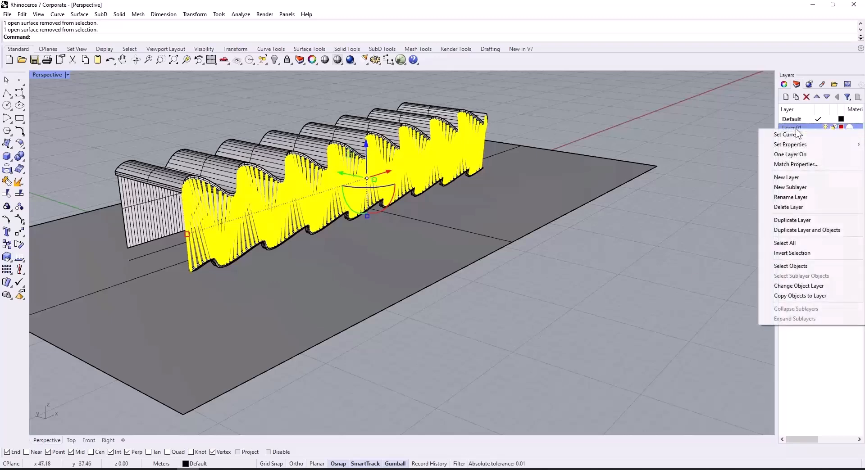
left_click(809, 285)
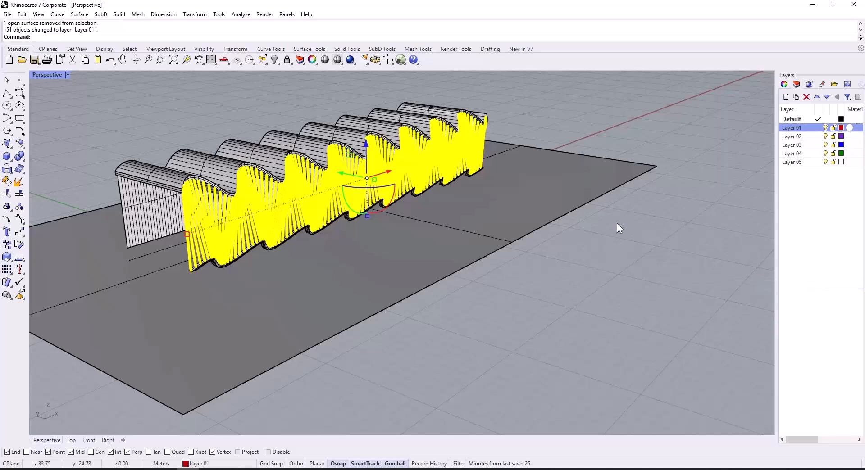
Assign Layer 01 a Custom material with the reddish-brown color #933414 and deselect the members
left_click(849, 128)
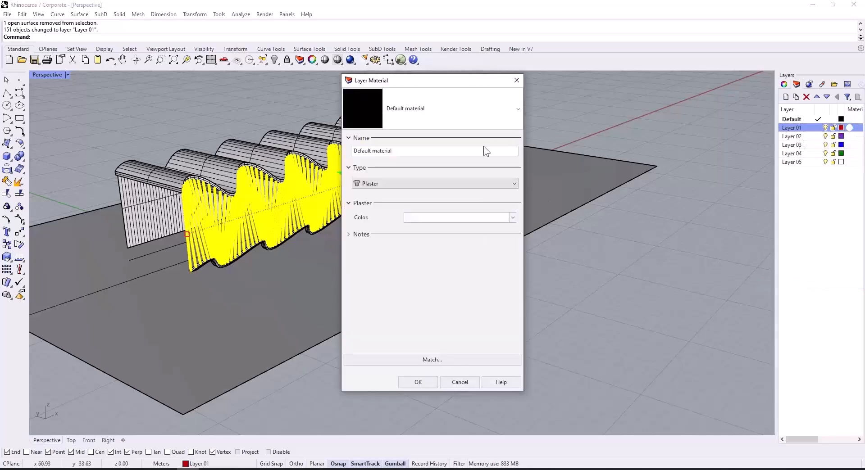
left_click(413, 149)
left_click(501, 182)
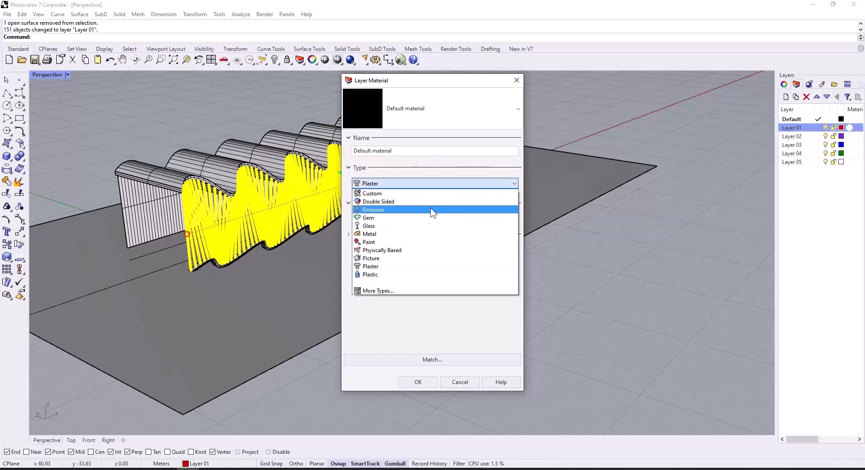
left_click(393, 193)
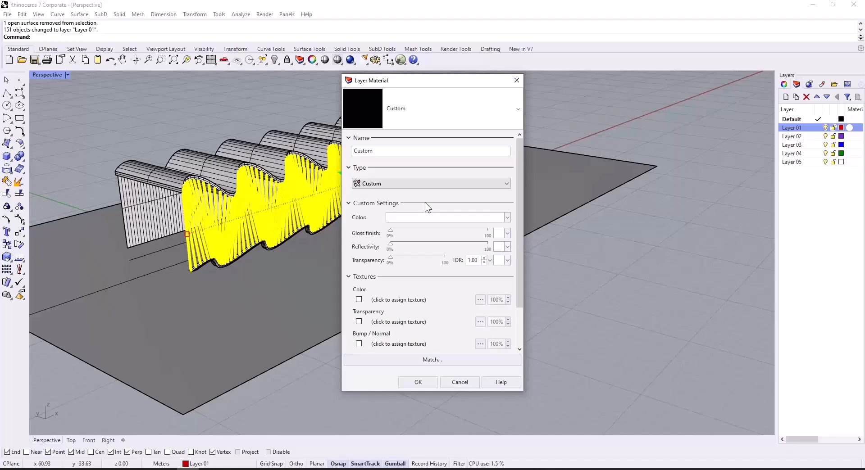
left_click(444, 217)
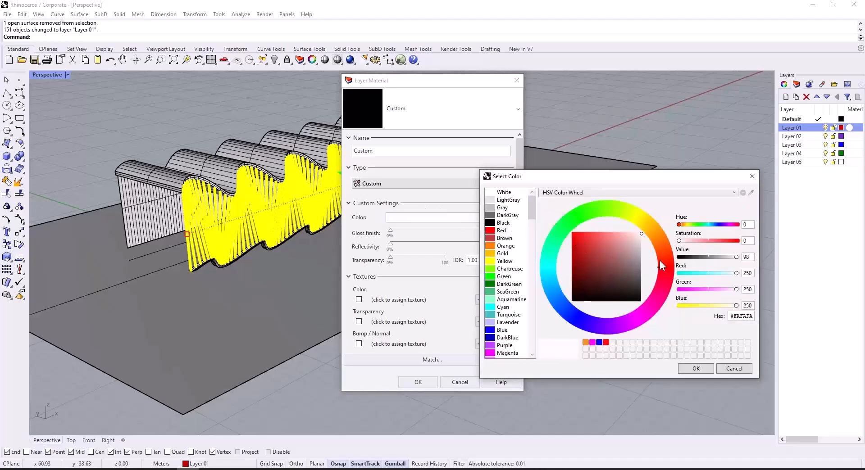
left_click_drag(661, 261, 665, 251)
mouse_move(605, 244)
left_mouse_down()
mouse_move(574, 229)
mouse_move(580, 262)
left_mouse_up()
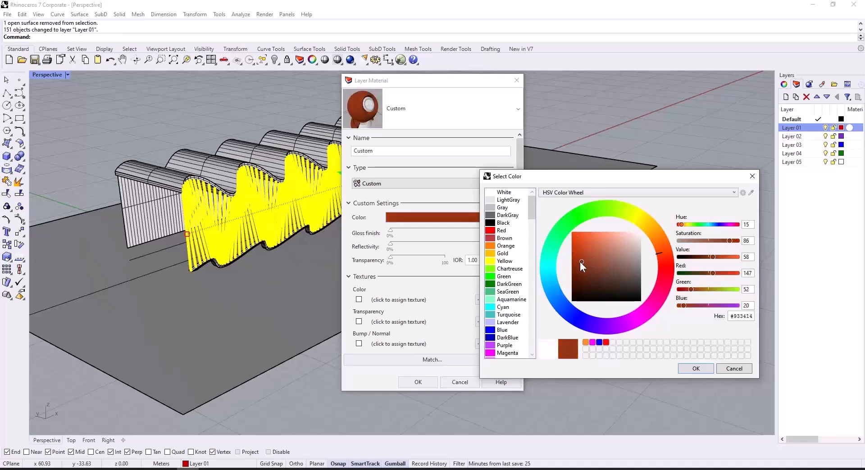
left_click(695, 369)
left_click(422, 383)
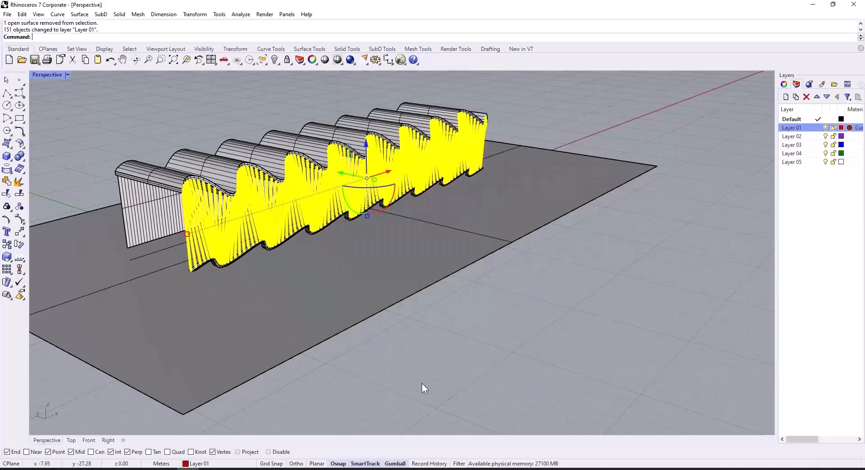
left_click(524, 343)
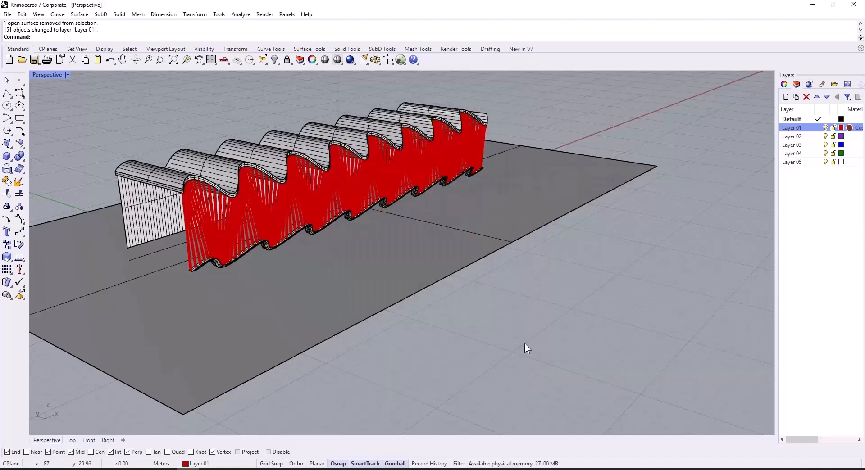
Preview the structure in Rendered display and inspect where the rear wall meets the ground
left_click(67, 74)
left_click(80, 127)
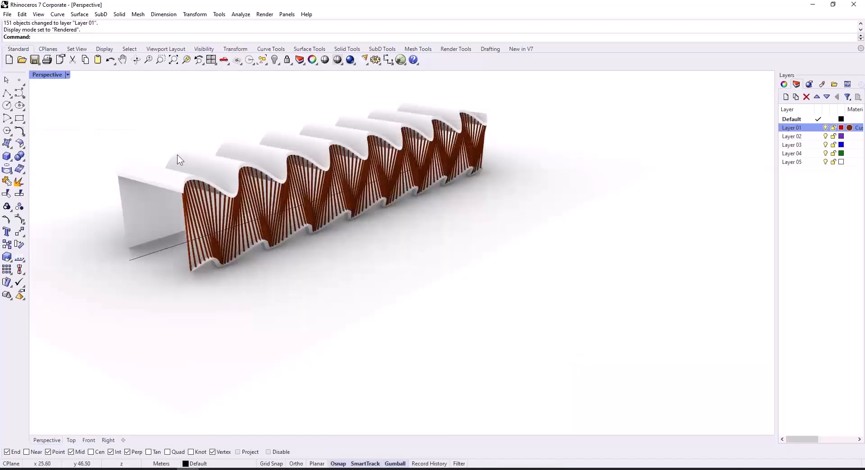
right_click_drag(332, 262, 348, 245)
scroll(162, 241, "up", 5)
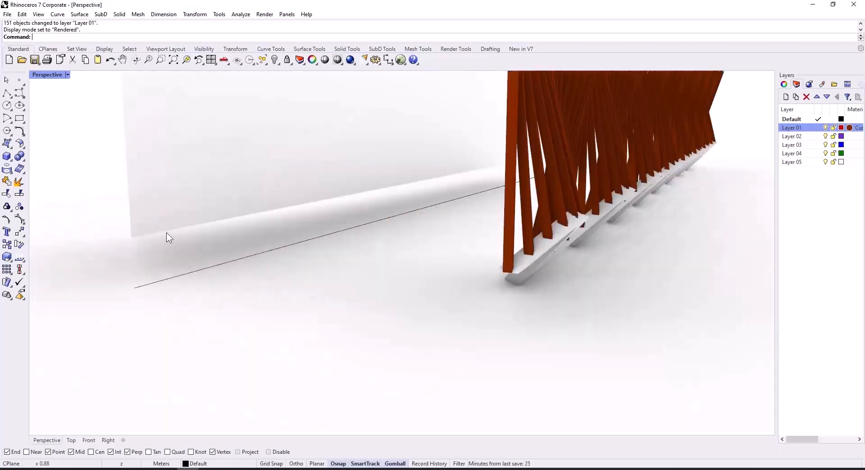
scroll(218, 232, "down", 5)
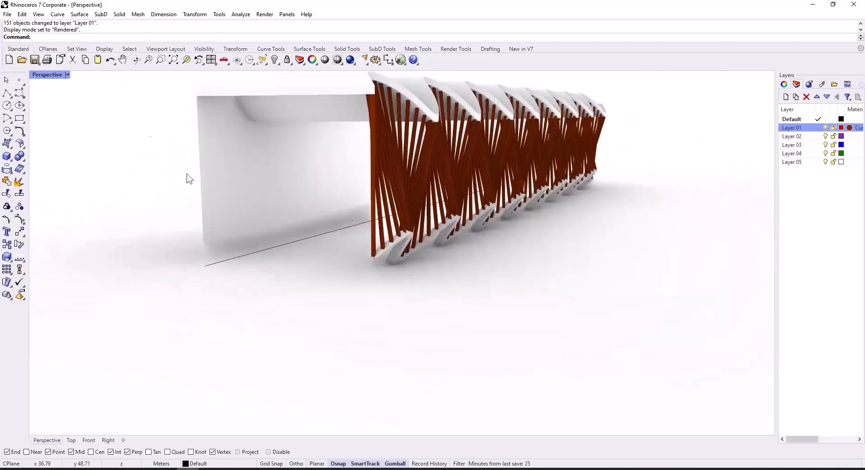
Return to Shaded display and lower the rear wall's bottom edge to the ground plane
left_click(69, 75)
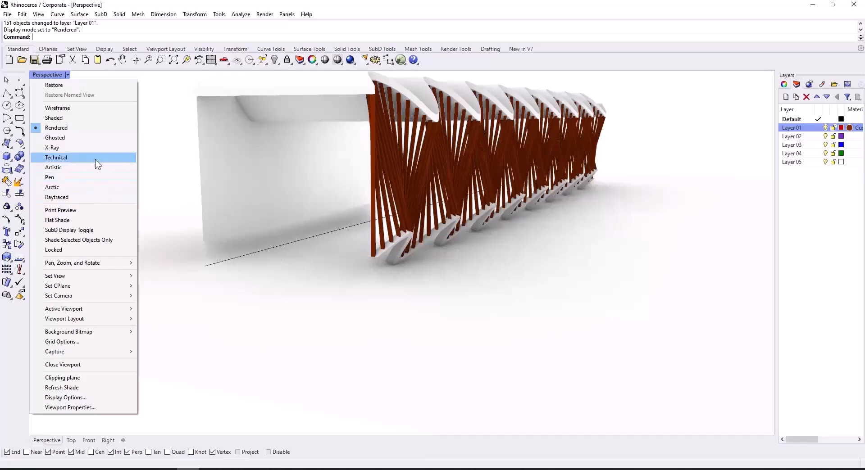
left_click(80, 118)
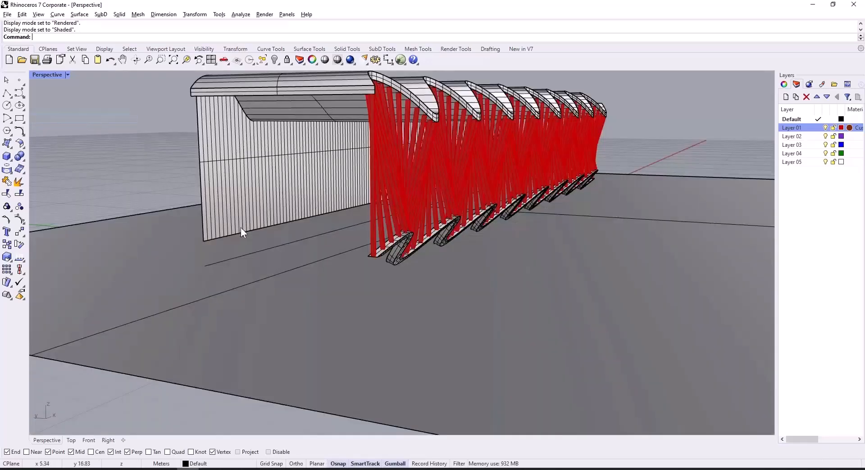
right_click_drag(241, 228, 317, 250)
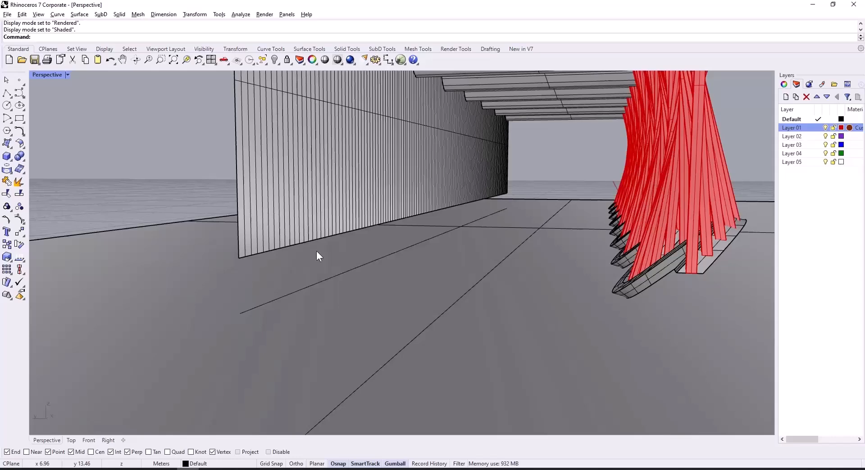
left_click(268, 251, "ctrl+shift")
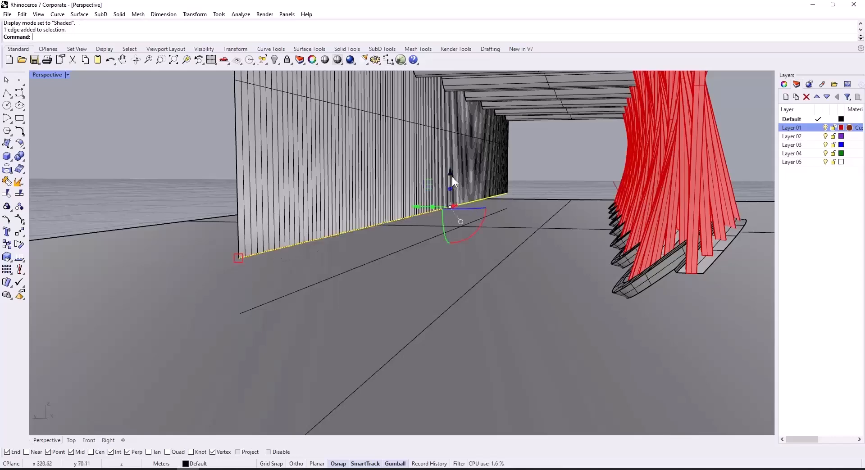
left_click_drag(452, 176, 451, 205)
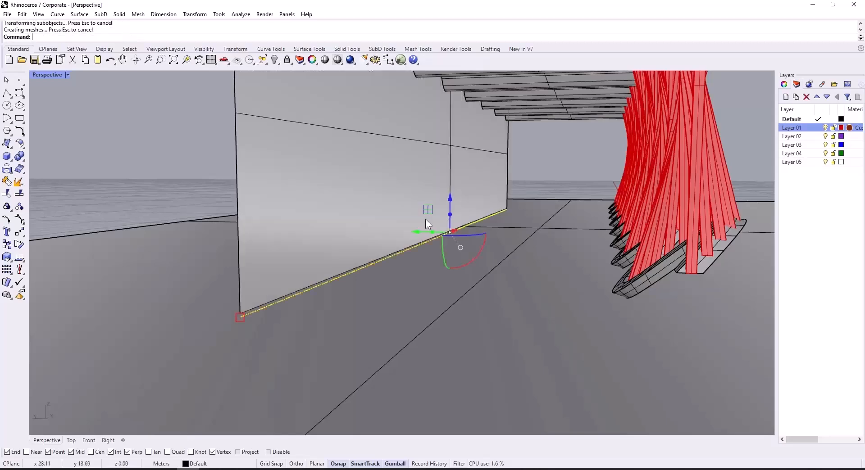
Thicken the rear wall slightly into a solid with ExtrudeSrf
scroll(316, 249, "down", 6)
right_click_drag(374, 244, 396, 231)
left_click(389, 183)
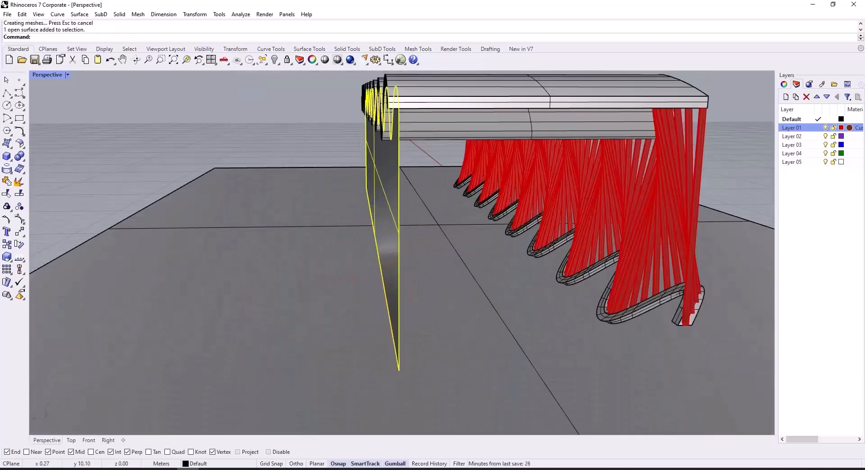
type("E")
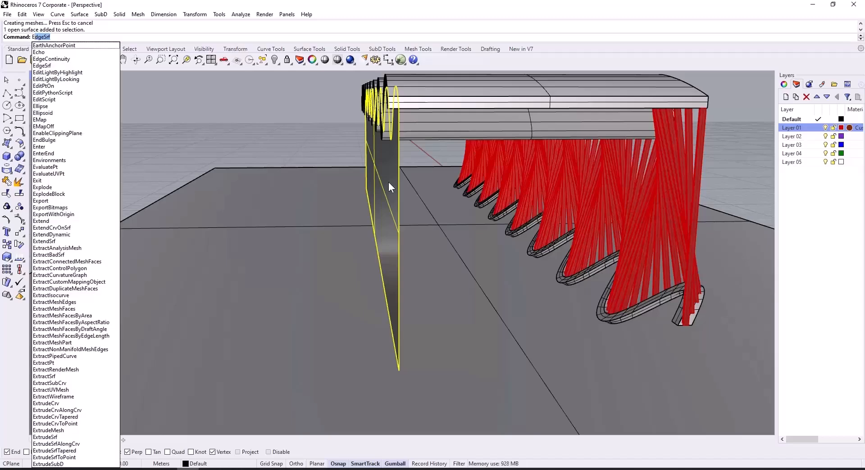
type("xtrudesrf")
key("Return")
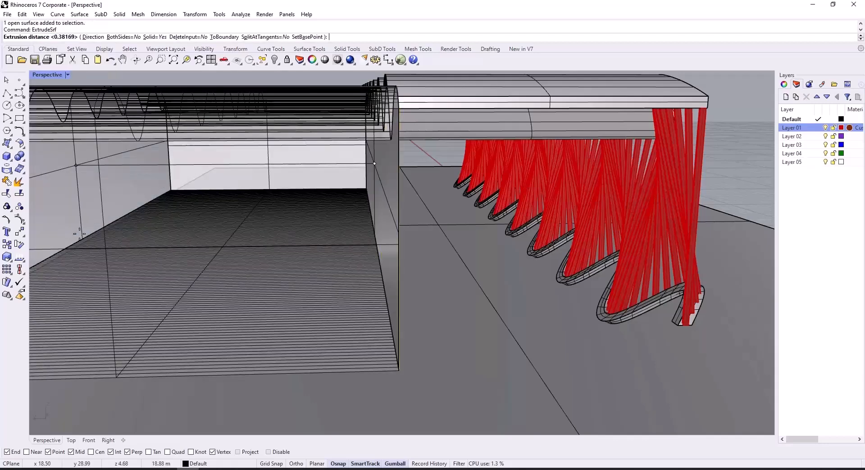
left_click(374, 164)
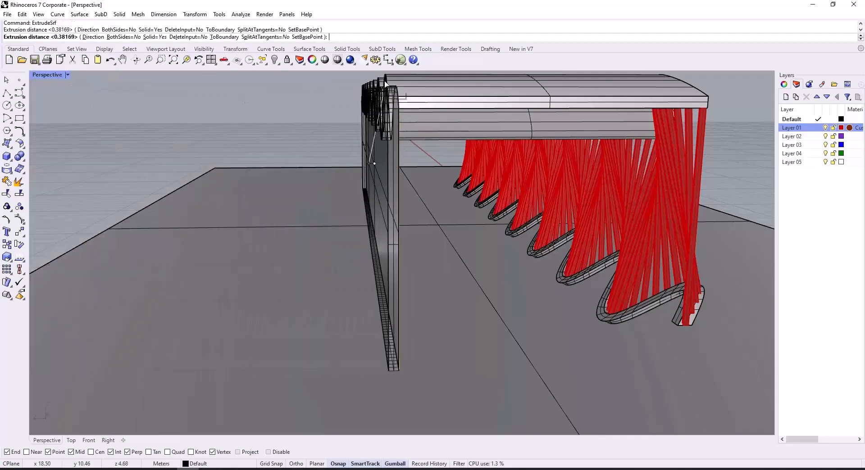
left_click(282, 110)
Set the Perspective view of the completed structure to Rendered display
scroll(283, 166, "down", 8)
right_click_drag(336, 183, 247, 209)
scroll(267, 218, "up", 5)
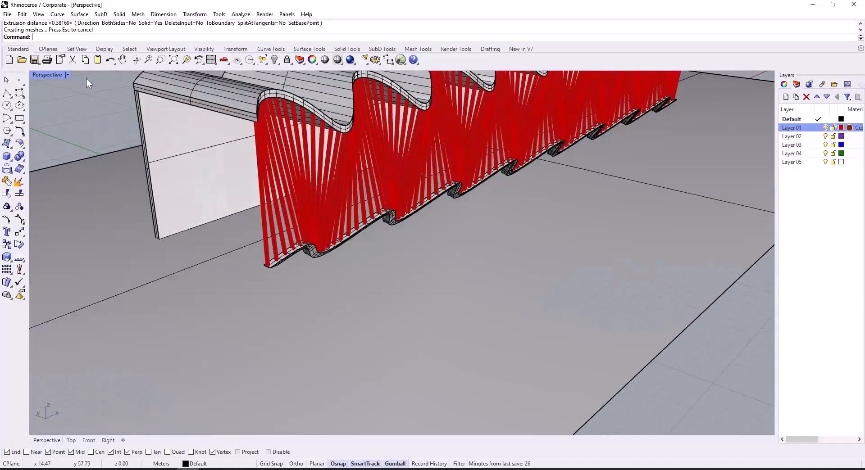
left_click(70, 77)
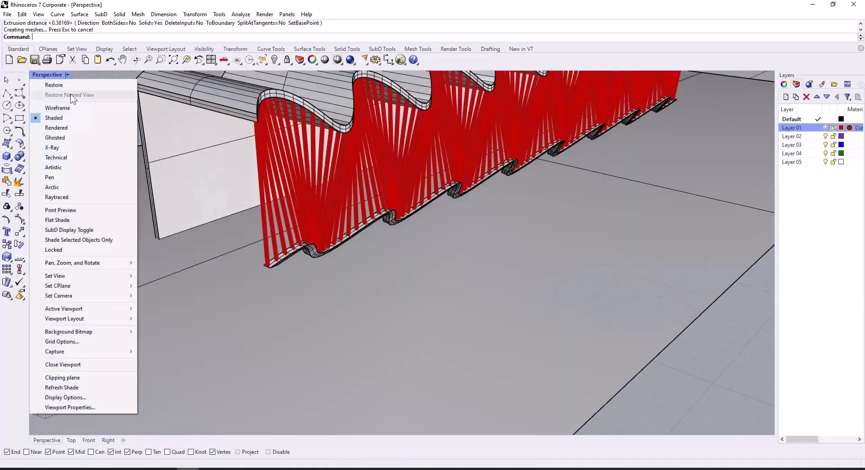
left_click(76, 128)
Examine the rendered structure from several angles, including the members' joints with the wavy roof and base beam
scroll(316, 243, "down", 3)
mouse_move(318, 246)
right_mouse_down()
mouse_move(332, 242)
mouse_move(274, 275)
mouse_move(348, 262)
right_mouse_up()
scroll(348, 264, "up", 5)
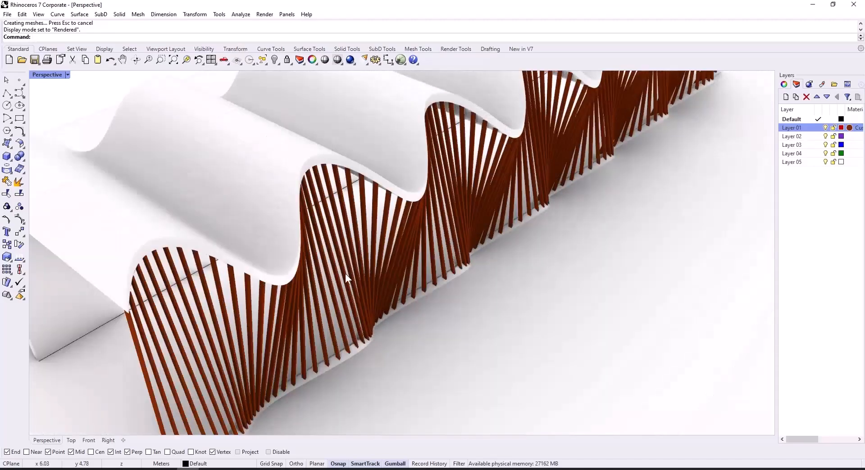
scroll(373, 283, "down", 8)
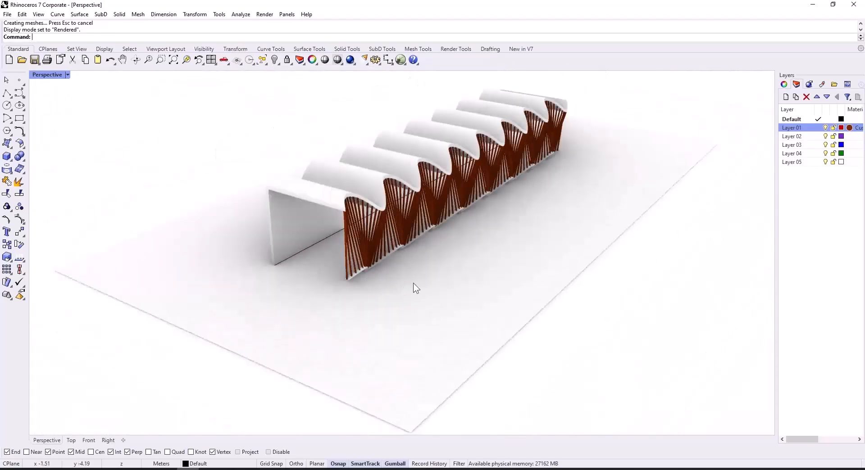
right_click_drag(413, 283, 448, 252)
scroll(446, 169, "up", 6)
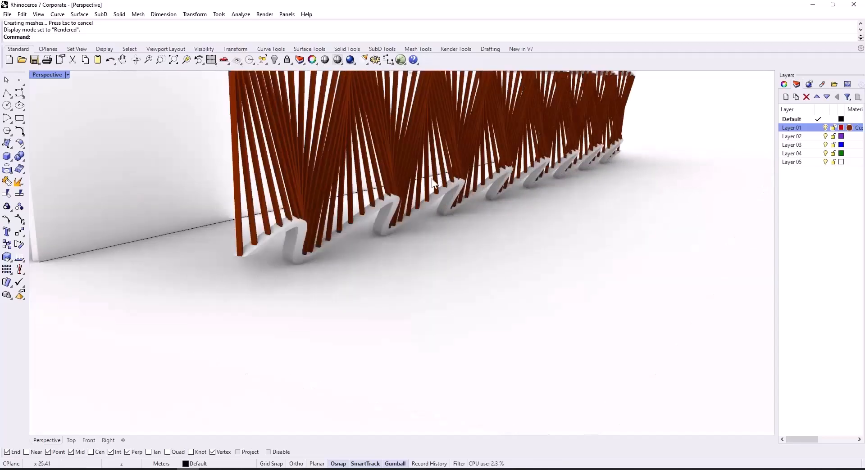
scroll(340, 156, "up", 3)
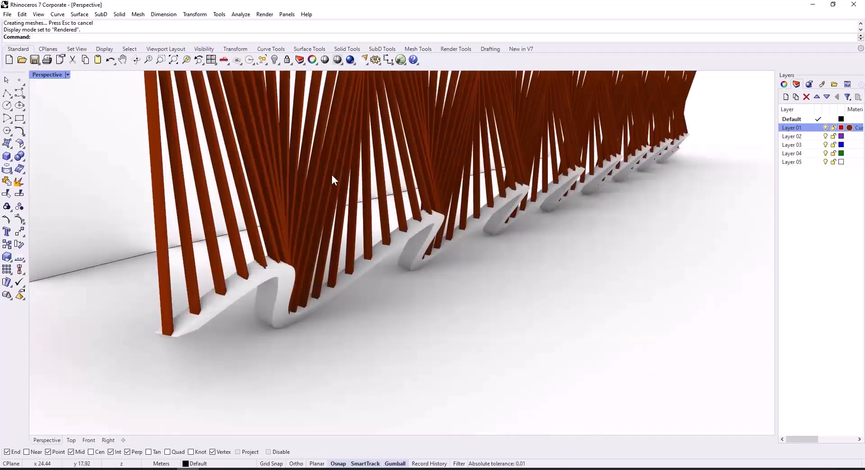
scroll(293, 238, "down", 3)
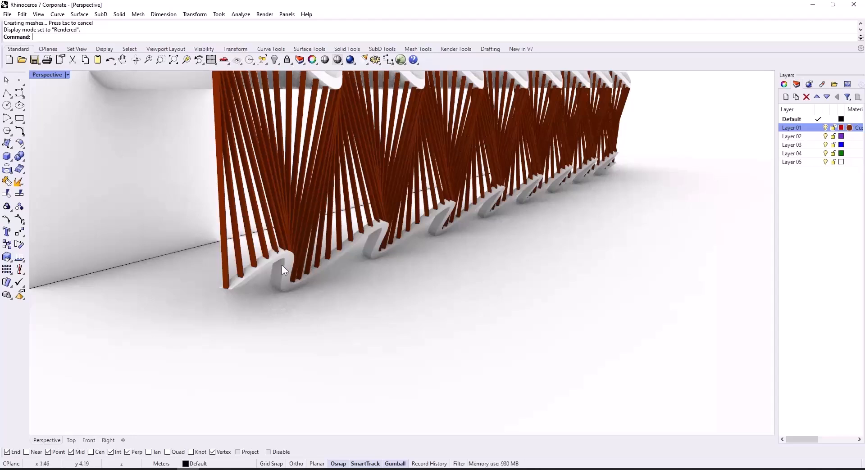
scroll(282, 269, "down", 3)
scroll(326, 209, "up", 3)
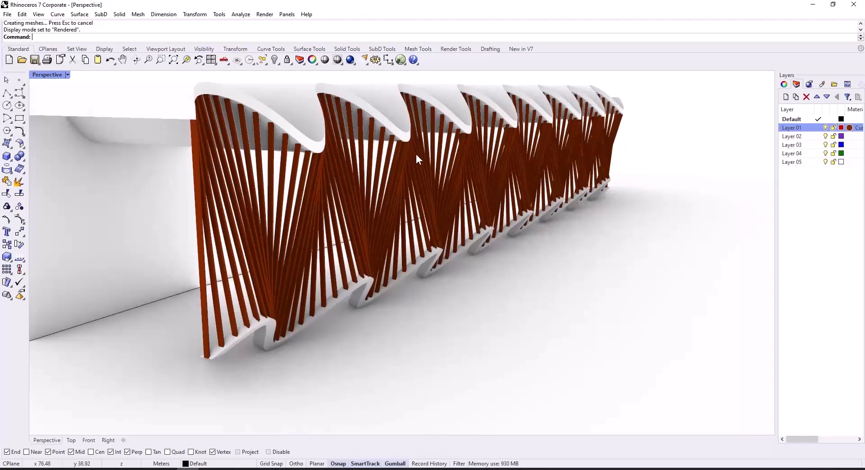
scroll(401, 279, "down", 3)
right_click_drag(400, 294, 393, 296)
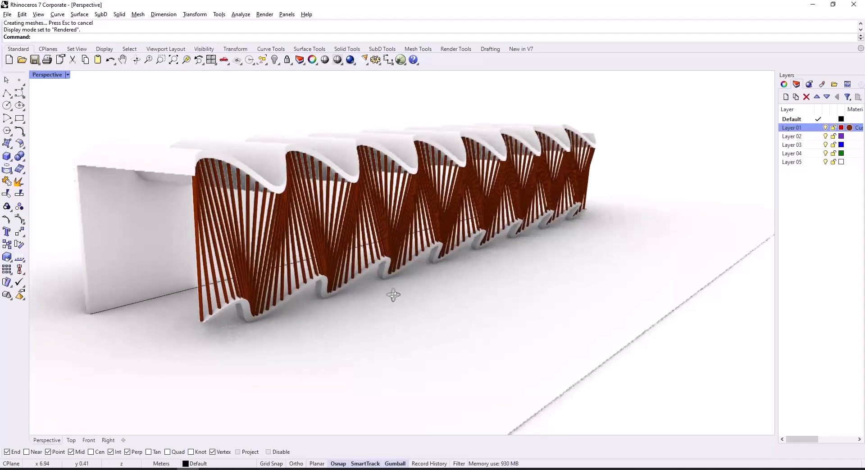